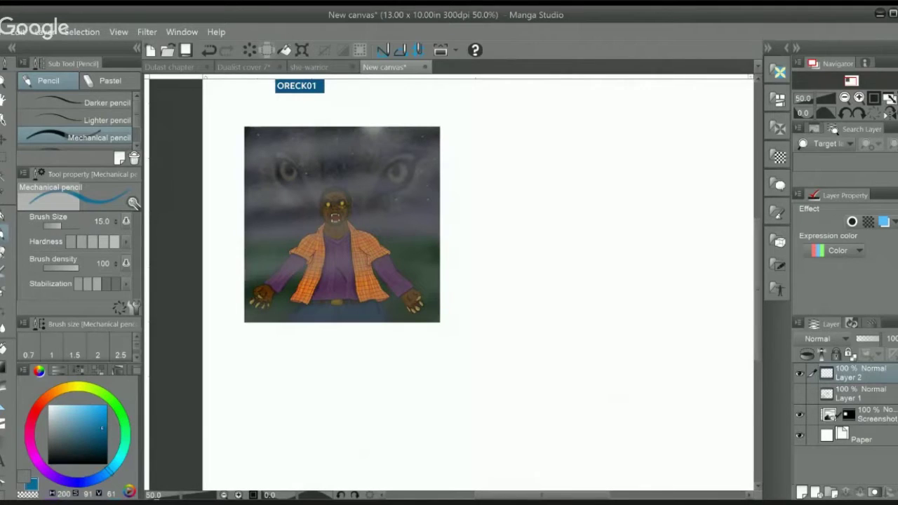
Step: Mark up the area around the ORECK01 label with pencil strokes and clear the marks
{"action": "mouse_move", "coordinate": [483, 239]}
{"action": "left_mouse_down"}
{"action": "mouse_move", "coordinate": [459, 282]}
{"action": "mouse_move", "coordinate": [465, 289]}
{"action": "mouse_move", "coordinate": [430, 273]}
{"action": "left_mouse_up"}
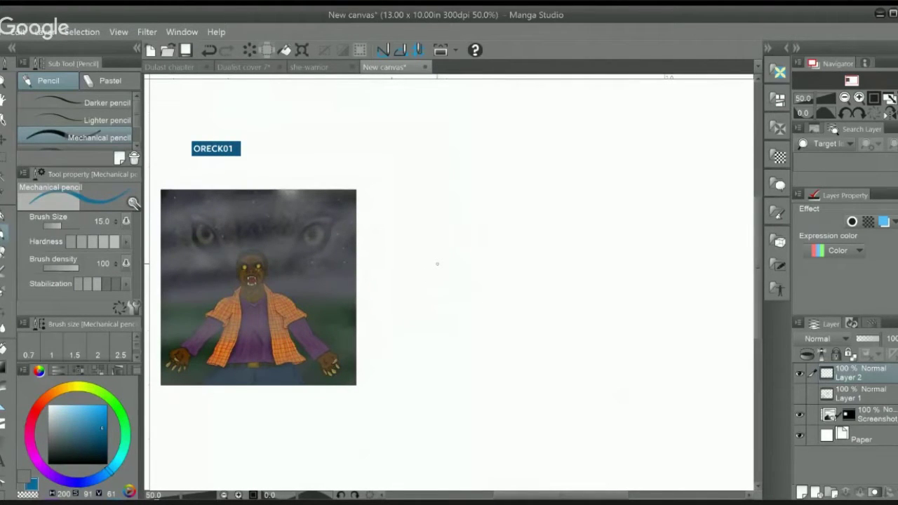
{"action": "mouse_move", "coordinate": [395, 284]}
{"action": "left_mouse_down"}
{"action": "mouse_move", "coordinate": [422, 252]}
{"action": "mouse_move", "coordinate": [481, 248]}
{"action": "mouse_move", "coordinate": [489, 260]}
{"action": "mouse_move", "coordinate": [487, 251]}
{"action": "mouse_move", "coordinate": [414, 237]}
{"action": "left_mouse_up"}
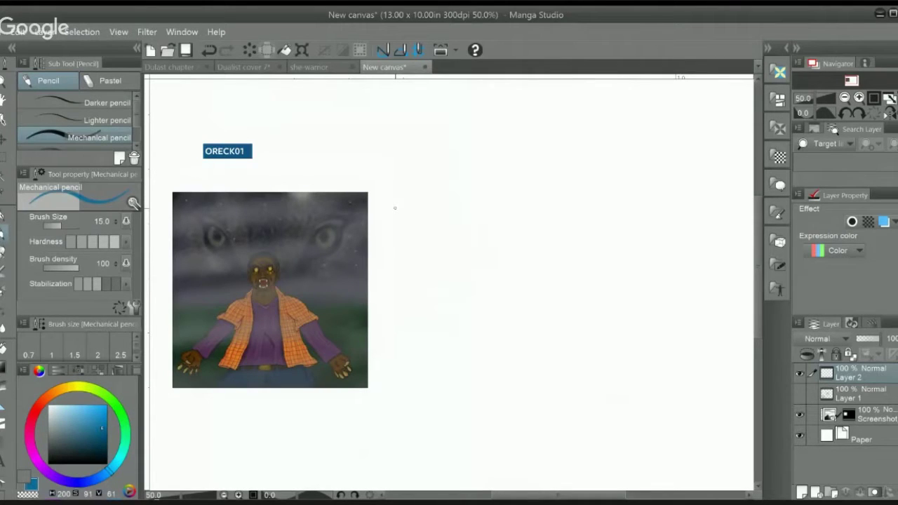
{"action": "mouse_move", "coordinate": [195, 135]}
{"action": "left_mouse_down"}
{"action": "mouse_move", "coordinate": [275, 135]}
{"action": "mouse_move", "coordinate": [193, 131]}
{"action": "mouse_move", "coordinate": [271, 160]}
{"action": "mouse_move", "coordinate": [238, 169]}
{"action": "left_mouse_up"}
{"action": "mouse_move", "coordinate": [196, 136]}
{"action": "left_mouse_down"}
{"action": "mouse_move", "coordinate": [197, 163]}
{"action": "mouse_move", "coordinate": [218, 170]}
{"action": "mouse_move", "coordinate": [270, 163]}
{"action": "left_mouse_up"}
{"action": "mouse_move", "coordinate": [269, 127]}
{"action": "left_mouse_down"}
{"action": "mouse_move", "coordinate": [260, 168]}
{"action": "mouse_move", "coordinate": [193, 133]}
{"action": "mouse_move", "coordinate": [276, 134]}
{"action": "left_mouse_up"}
{"action": "mouse_move", "coordinate": [271, 129]}
{"action": "left_mouse_down"}
{"action": "mouse_move", "coordinate": [271, 151]}
{"action": "mouse_move", "coordinate": [240, 166]}
{"action": "left_mouse_up"}
{"action": "left_click_drag", "start_coordinate": [400, 174], "coordinate": [383, 145]}
{"action": "key", "text": "Delete"}
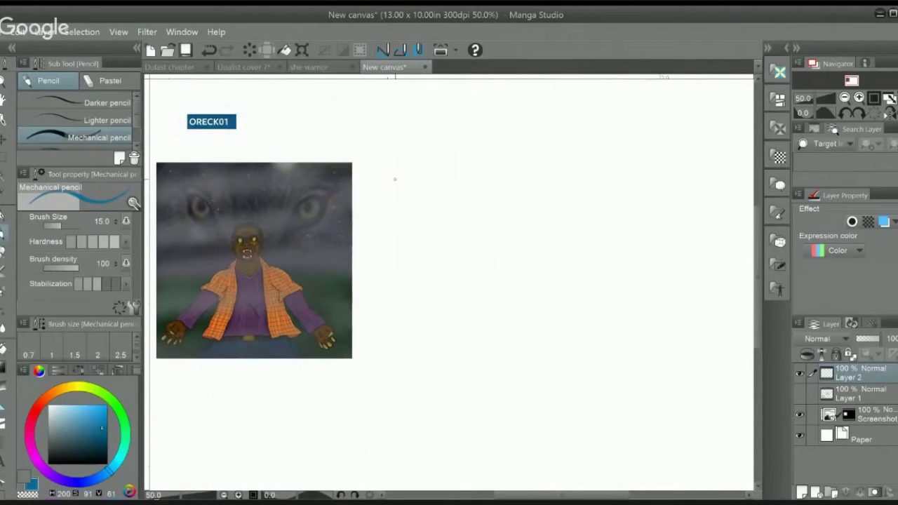
Step: Examine the illustration of the fanged man up close, from the face and plaid shirt to the sleeves and clawed hands
{"action": "mouse_move", "coordinate": [406, 197]}
{"action": "left_mouse_down"}
{"action": "mouse_move", "coordinate": [432, 242]}
{"action": "mouse_move", "coordinate": [463, 195]}
{"action": "mouse_move", "coordinate": [461, 203]}
{"action": "left_mouse_up"}
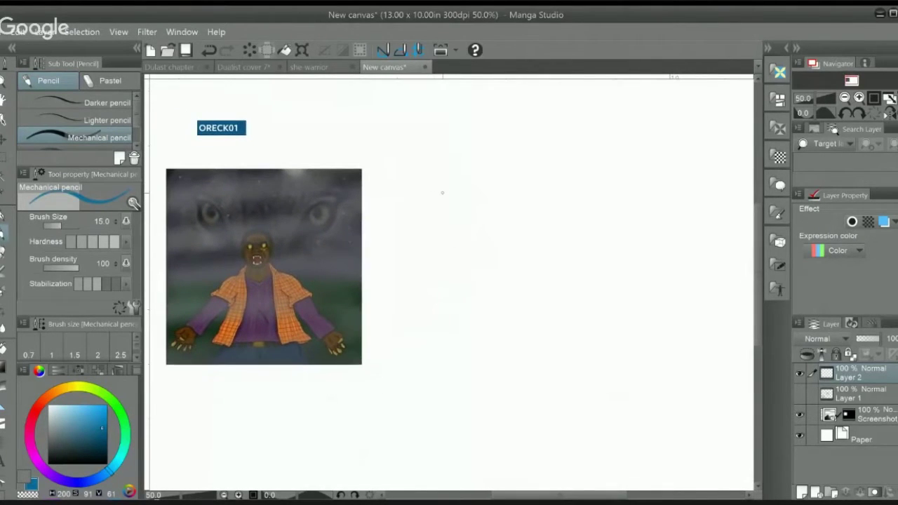
{"action": "scroll", "coordinate": [441, 201], "scroll_direction": "up", "scroll_amount": 1}
{"action": "scroll", "coordinate": [433, 195], "scroll_direction": "down", "scroll_amount": 1}
{"action": "scroll", "coordinate": [446, 204], "scroll_direction": "up", "scroll_amount": 1}
{"action": "left_click_drag", "start_coordinate": [421, 229], "coordinate": [469, 242]}
{"action": "left_click_drag", "start_coordinate": [414, 271], "coordinate": [471, 226]}
{"action": "scroll", "coordinate": [472, 226], "scroll_direction": "up", "scroll_amount": 1}
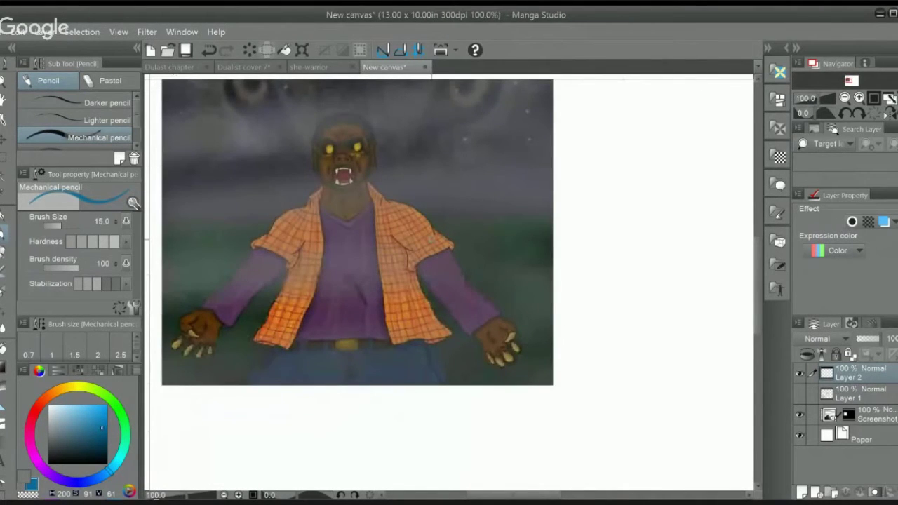
{"action": "left_click_drag", "start_coordinate": [501, 225], "coordinate": [531, 255]}
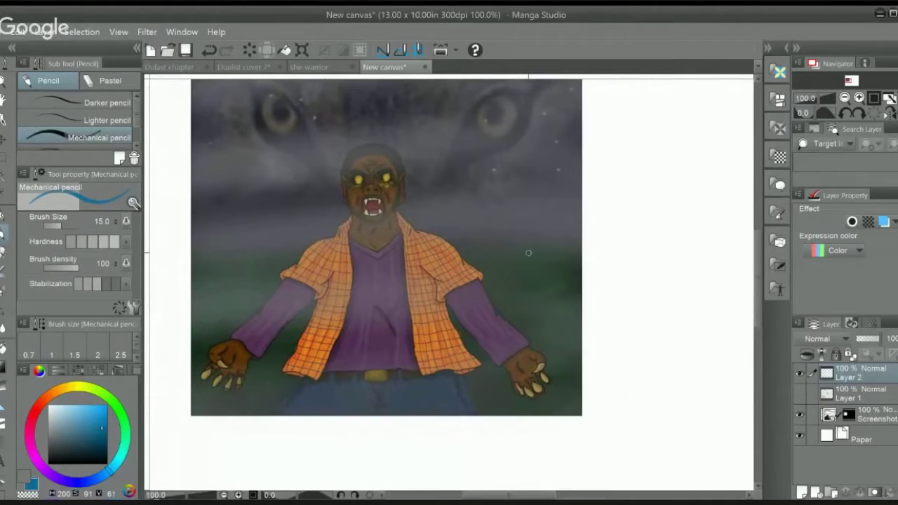
{"action": "left_click_drag", "start_coordinate": [463, 274], "coordinate": [425, 289]}
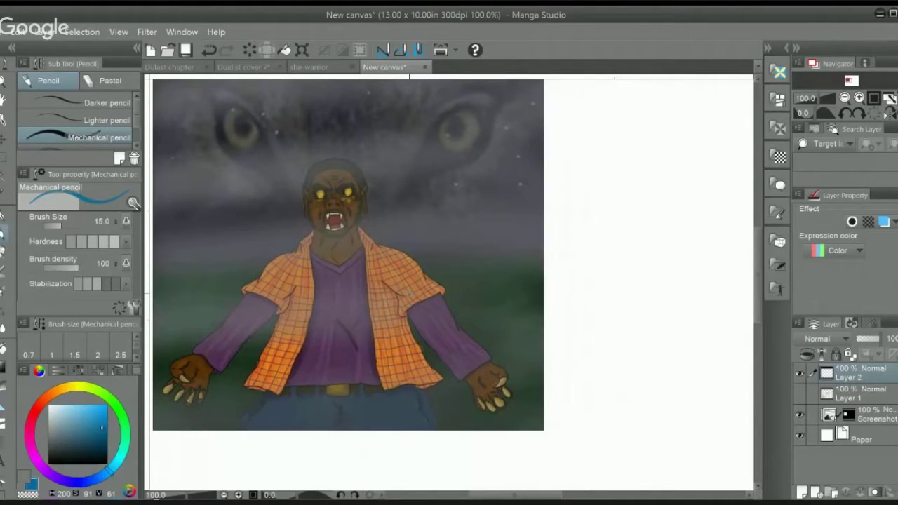
{"action": "scroll", "coordinate": [410, 293], "scroll_direction": "down", "scroll_amount": 1}
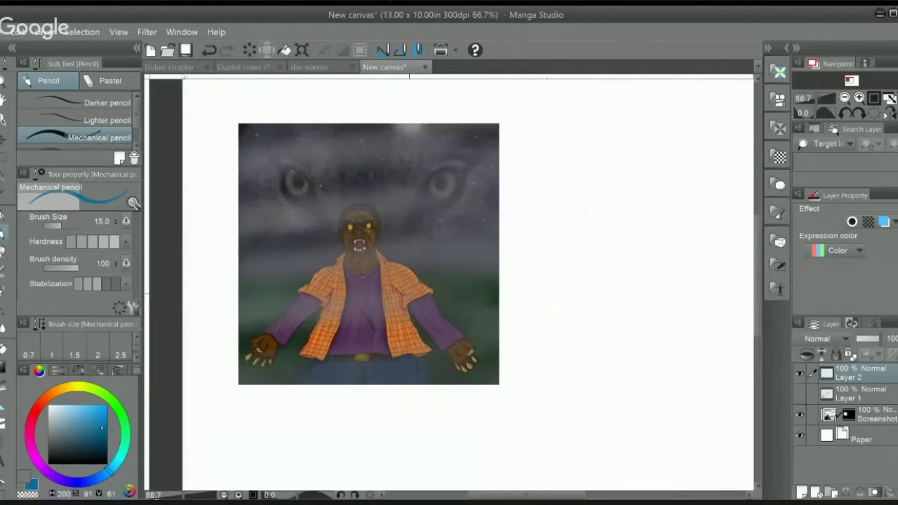
{"action": "key", "text": "ctrl+plus"}
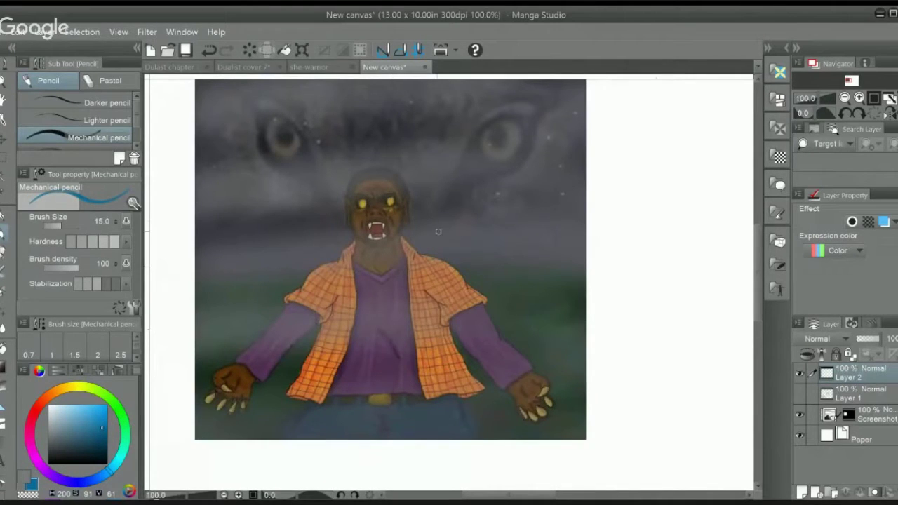
{"action": "mouse_move", "coordinate": [451, 242]}
{"action": "left_mouse_down"}
{"action": "mouse_move", "coordinate": [409, 344]}
{"action": "mouse_move", "coordinate": [453, 224]}
{"action": "left_mouse_up"}
{"action": "left_click_drag", "start_coordinate": [428, 300], "coordinate": [426, 275]}
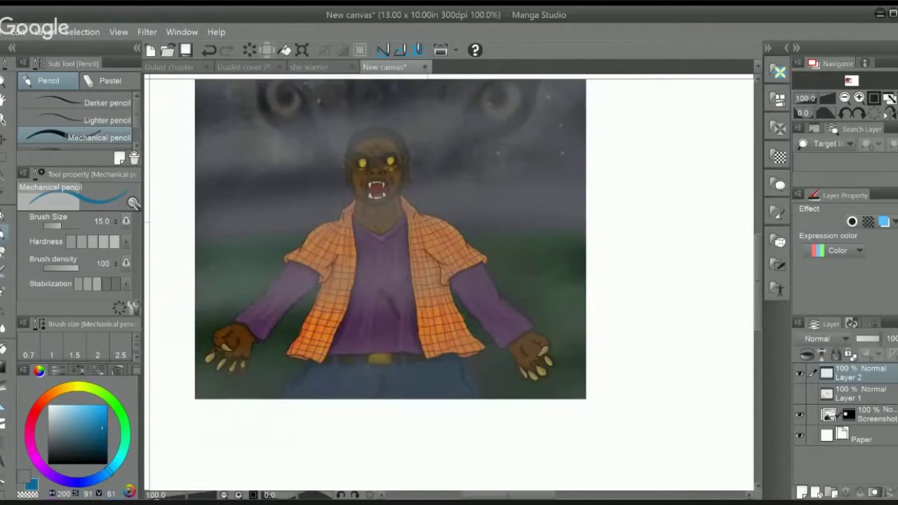
{"action": "left_click_drag", "start_coordinate": [456, 280], "coordinate": [453, 265]}
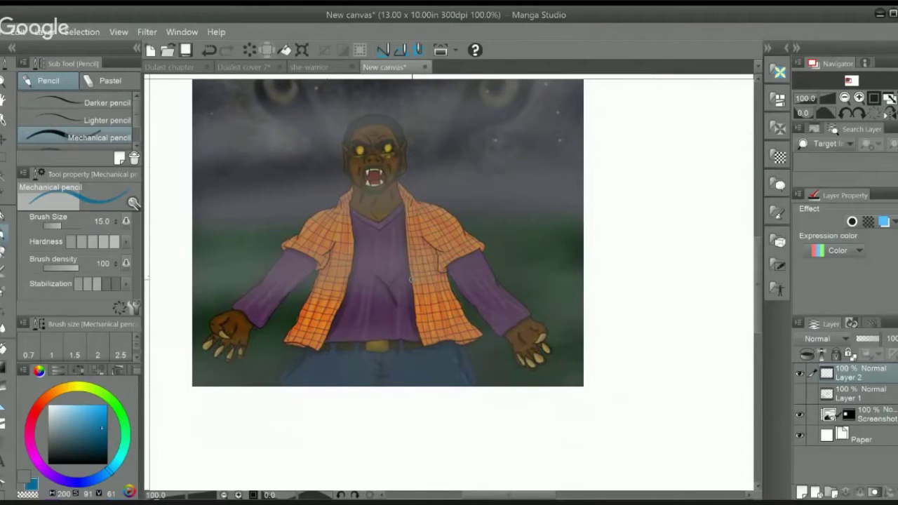
{"action": "left_click_drag", "start_coordinate": [370, 276], "coordinate": [382, 340]}
{"action": "left_click_drag", "start_coordinate": [374, 275], "coordinate": [369, 256]}
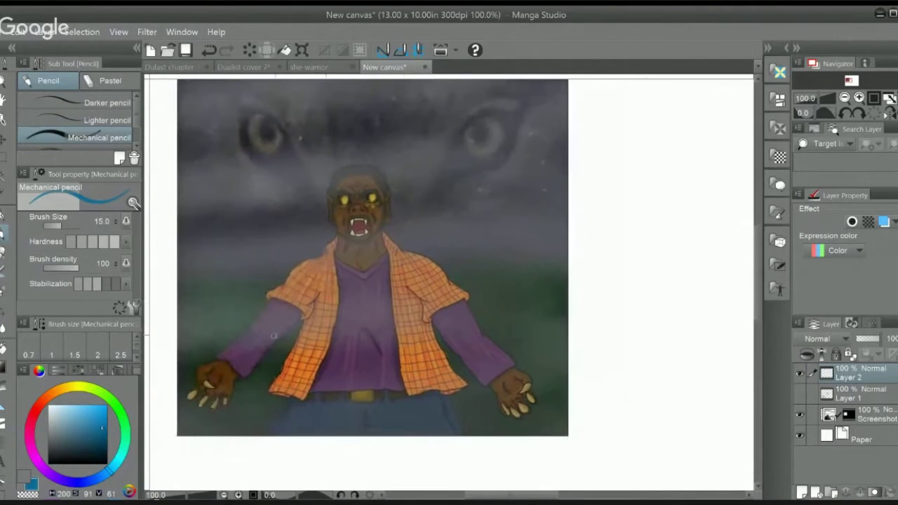
{"action": "mouse_move", "coordinate": [580, 208]}
{"action": "left_mouse_down"}
{"action": "mouse_move", "coordinate": [471, 211]}
{"action": "mouse_move", "coordinate": [523, 192]}
{"action": "left_mouse_up"}
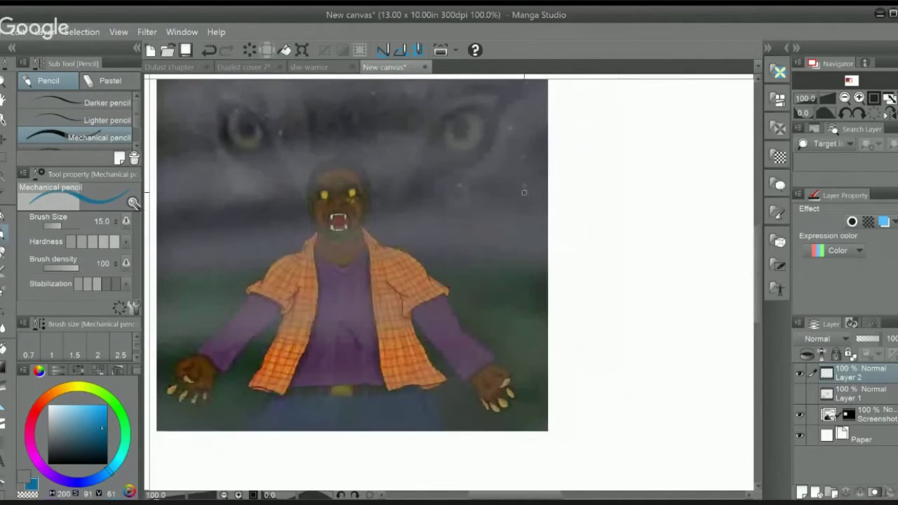
{"action": "left_click_drag", "start_coordinate": [320, 315], "coordinate": [332, 285]}
{"action": "scroll", "coordinate": [332, 285], "scroll_direction": "up", "scroll_amount": 2}
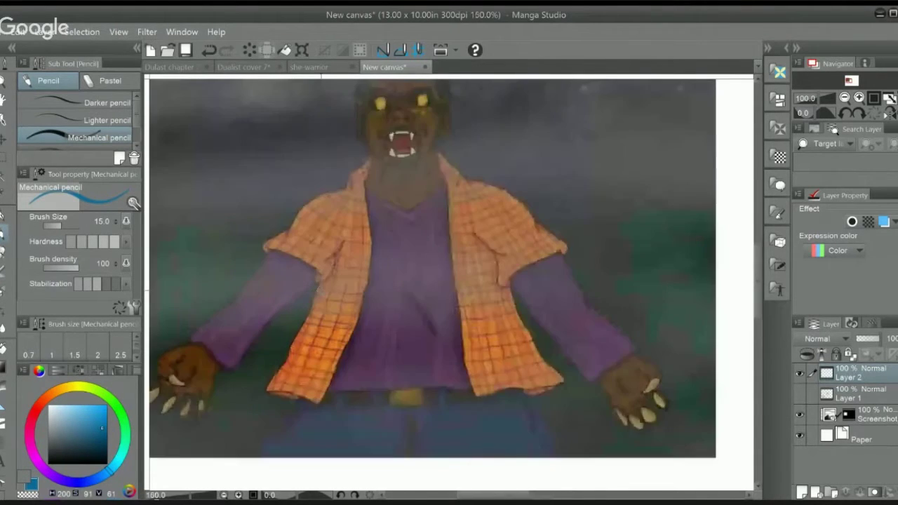
{"action": "scroll", "coordinate": [341, 274], "scroll_direction": "down", "scroll_amount": 1}
{"action": "scroll", "coordinate": [352, 291], "scroll_direction": "up", "scroll_amount": 1}
{"action": "left_click_drag", "start_coordinate": [350, 282], "coordinate": [375, 311]}
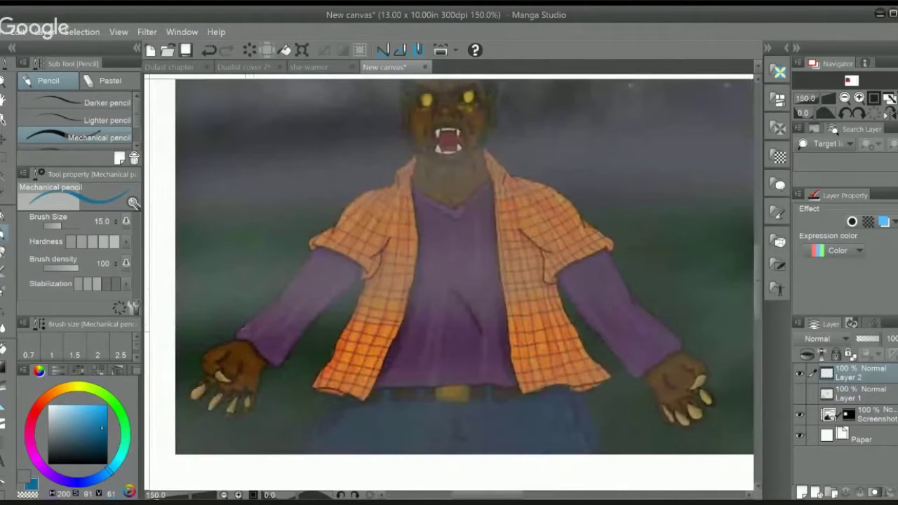
Step: Sketch a blue cylinder over the man's right arm with two long edges, a rounded shoulder and curved cross-contours along the sleeve
{"action": "left_click_drag", "start_coordinate": [239, 338], "coordinate": [353, 216]}
{"action": "left_click_drag", "start_coordinate": [267, 367], "coordinate": [397, 232]}
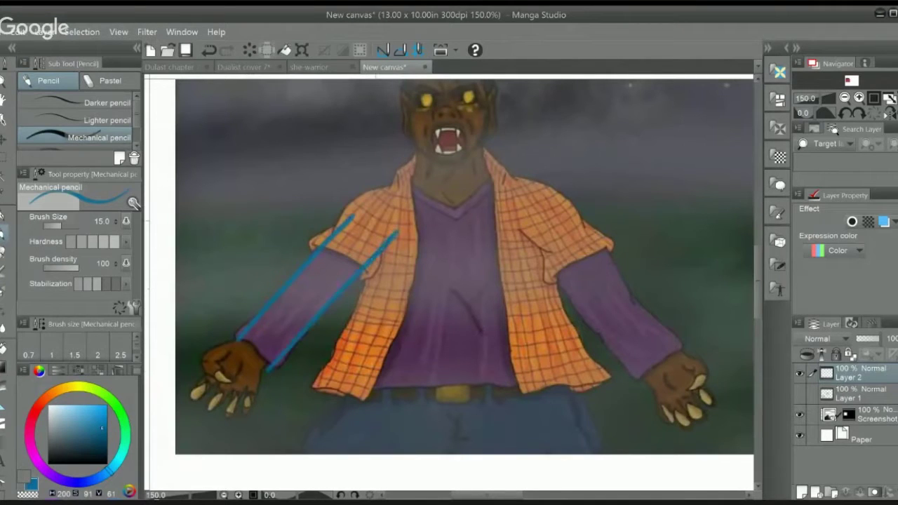
{"action": "left_click_drag", "start_coordinate": [336, 226], "coordinate": [391, 189]}
{"action": "left_click_drag", "start_coordinate": [249, 330], "coordinate": [284, 353]}
{"action": "left_click_drag", "start_coordinate": [266, 309], "coordinate": [305, 334]}
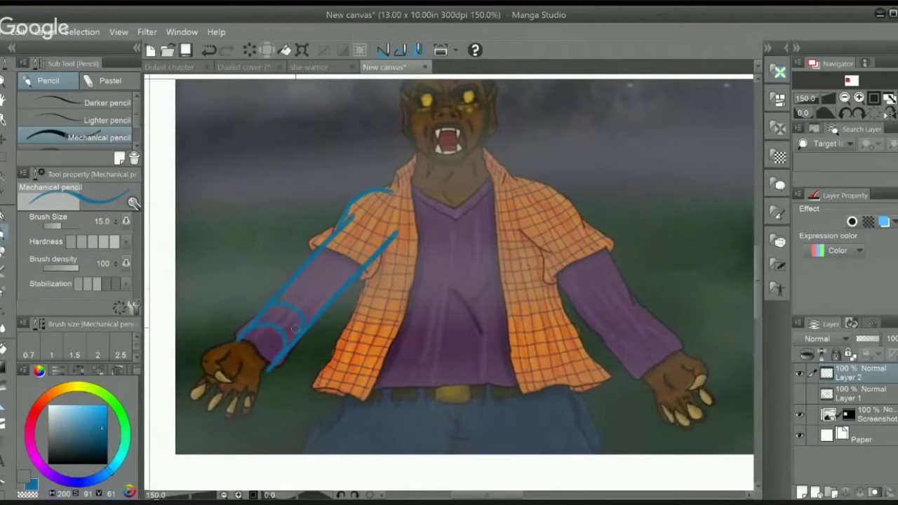
{"action": "left_click_drag", "start_coordinate": [291, 286], "coordinate": [319, 304]}
{"action": "left_click_drag", "start_coordinate": [330, 252], "coordinate": [349, 267]}
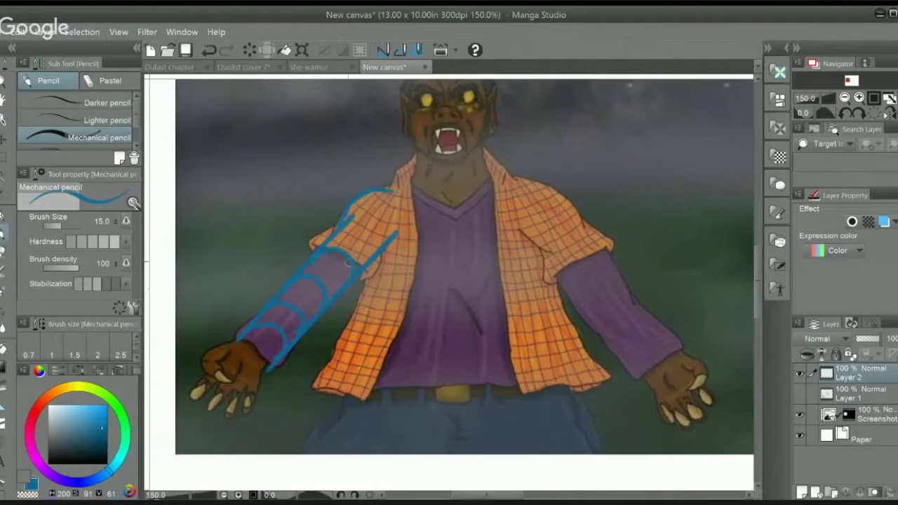
{"action": "mouse_move", "coordinate": [338, 222]}
{"action": "left_mouse_down"}
{"action": "mouse_move", "coordinate": [377, 248]}
{"action": "mouse_move", "coordinate": [398, 223]}
{"action": "mouse_move", "coordinate": [393, 234]}
{"action": "left_mouse_up"}
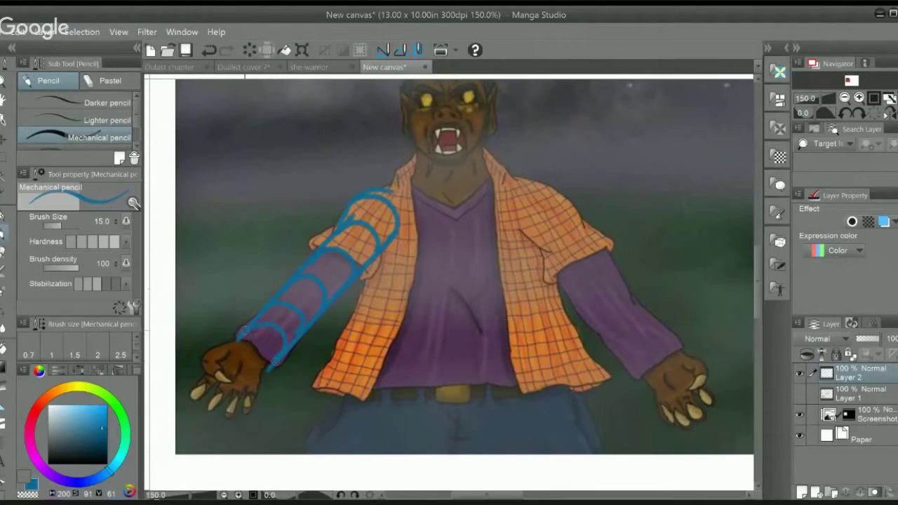
Step: Close the arm cylinder with an ellipse at the wrist, reinforce the shoulder curve, and clear the whole sketch
{"action": "left_click_drag", "start_coordinate": [347, 294], "coordinate": [363, 264]}
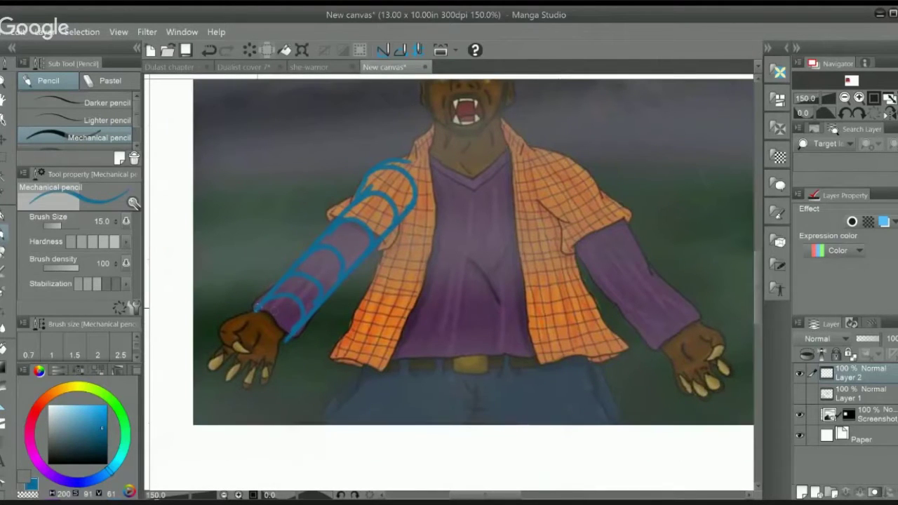
{"action": "mouse_move", "coordinate": [282, 330]}
{"action": "left_mouse_down"}
{"action": "mouse_move", "coordinate": [274, 343]}
{"action": "mouse_move", "coordinate": [265, 310]}
{"action": "mouse_move", "coordinate": [282, 328]}
{"action": "mouse_move", "coordinate": [249, 324]}
{"action": "left_mouse_up"}
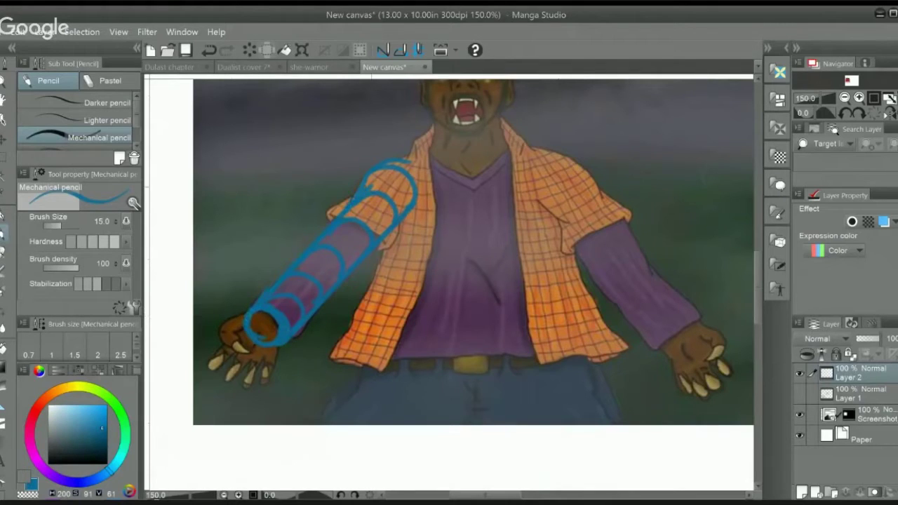
{"action": "mouse_move", "coordinate": [366, 179]}
{"action": "left_mouse_down"}
{"action": "mouse_move", "coordinate": [400, 170]}
{"action": "mouse_move", "coordinate": [412, 204]}
{"action": "left_mouse_up"}
{"action": "left_click_drag", "start_coordinate": [286, 341], "coordinate": [269, 340]}
{"action": "key", "text": "space"}
{"action": "left_click_drag", "start_coordinate": [380, 300], "coordinate": [368, 297]}
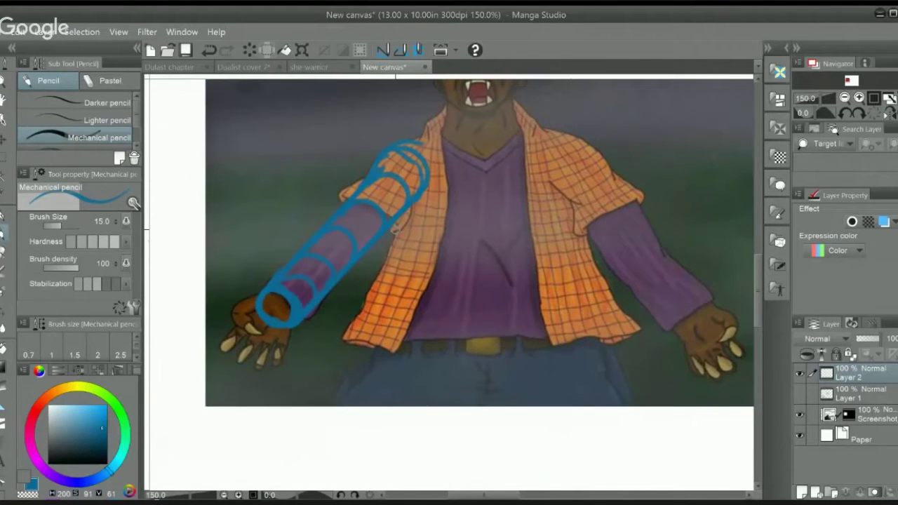
{"action": "key", "text": "Delete"}
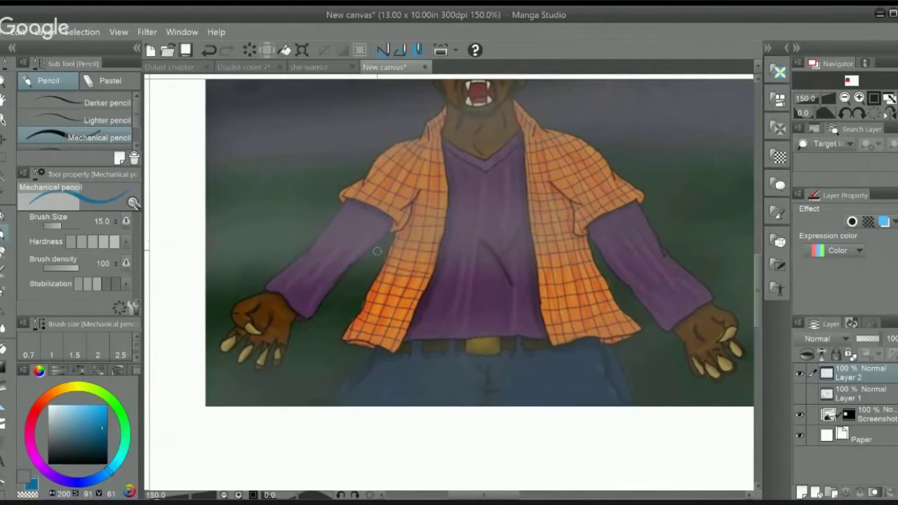
Step: Redraw the man's right arm as a blue cylinder with side edges, a wrist curve and cross-contours up to the shoulder
{"action": "key", "text": "space"}
{"action": "left_click_drag", "start_coordinate": [377, 235], "coordinate": [371, 248]}
{"action": "mouse_move", "coordinate": [340, 212]}
{"action": "left_mouse_down"}
{"action": "mouse_move", "coordinate": [381, 219]}
{"action": "mouse_move", "coordinate": [375, 245]}
{"action": "mouse_move", "coordinate": [341, 213]}
{"action": "mouse_move", "coordinate": [375, 241]}
{"action": "mouse_move", "coordinate": [344, 212]}
{"action": "mouse_move", "coordinate": [378, 223]}
{"action": "mouse_move", "coordinate": [372, 249]}
{"action": "mouse_move", "coordinate": [334, 221]}
{"action": "mouse_move", "coordinate": [357, 221]}
{"action": "mouse_move", "coordinate": [358, 259]}
{"action": "left_mouse_up"}
{"action": "key", "text": "ctrl+z"}
{"action": "mouse_move", "coordinate": [328, 233]}
{"action": "left_mouse_down"}
{"action": "mouse_move", "coordinate": [343, 261]}
{"action": "mouse_move", "coordinate": [335, 252]}
{"action": "mouse_move", "coordinate": [300, 270]}
{"action": "mouse_move", "coordinate": [319, 294]}
{"action": "left_mouse_up"}
{"action": "mouse_move", "coordinate": [259, 307]}
{"action": "left_mouse_down"}
{"action": "mouse_move", "coordinate": [289, 311]}
{"action": "mouse_move", "coordinate": [286, 334]}
{"action": "mouse_move", "coordinate": [280, 300]}
{"action": "mouse_move", "coordinate": [255, 306]}
{"action": "left_mouse_up"}
{"action": "left_click_drag", "start_coordinate": [290, 332], "coordinate": [285, 336]}
{"action": "mouse_move", "coordinate": [338, 221]}
{"action": "left_mouse_down"}
{"action": "mouse_move", "coordinate": [264, 301]}
{"action": "mouse_move", "coordinate": [389, 230]}
{"action": "mouse_move", "coordinate": [359, 195]}
{"action": "mouse_move", "coordinate": [340, 210]}
{"action": "left_mouse_up"}
{"action": "mouse_move", "coordinate": [372, 183]}
{"action": "left_mouse_down"}
{"action": "mouse_move", "coordinate": [342, 209]}
{"action": "mouse_move", "coordinate": [399, 179]}
{"action": "mouse_move", "coordinate": [405, 204]}
{"action": "mouse_move", "coordinate": [364, 185]}
{"action": "left_mouse_up"}
Step: Add a lengthwise line and a closed wrist ellipse to the arm cylinder, and hatch its underside as shadow
{"action": "left_click_drag", "start_coordinate": [284, 303], "coordinate": [398, 182]}
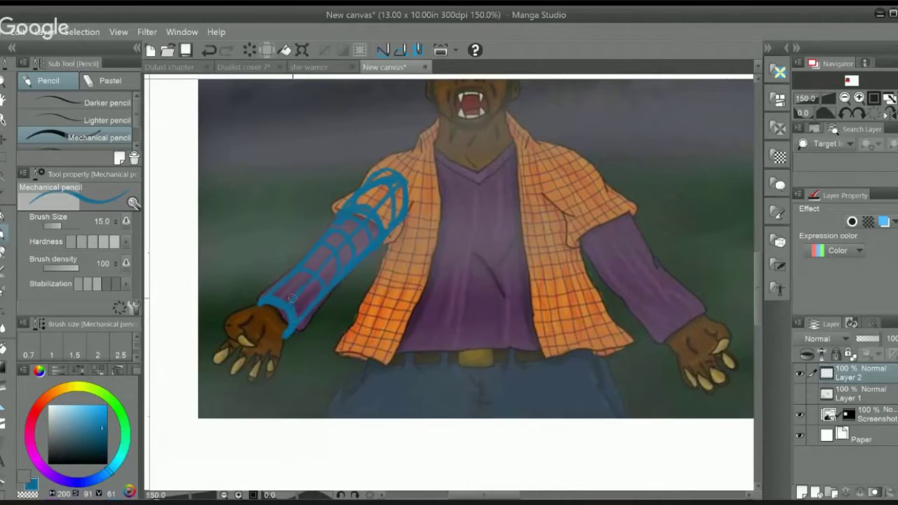
{"action": "mouse_move", "coordinate": [287, 336]}
{"action": "left_mouse_down"}
{"action": "mouse_move", "coordinate": [273, 334]}
{"action": "mouse_move", "coordinate": [258, 309]}
{"action": "mouse_move", "coordinate": [266, 304]}
{"action": "mouse_move", "coordinate": [287, 332]}
{"action": "left_mouse_up"}
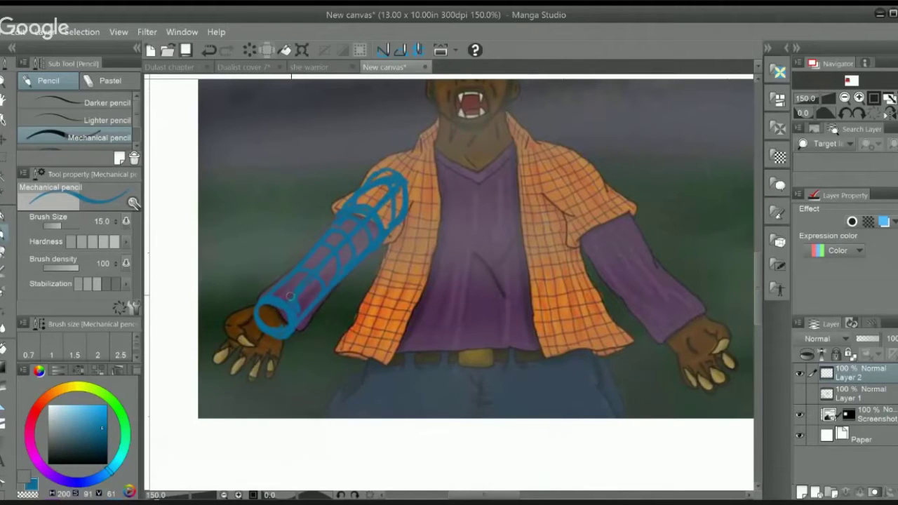
{"action": "mouse_move", "coordinate": [290, 296]}
{"action": "left_mouse_down"}
{"action": "mouse_move", "coordinate": [309, 303]}
{"action": "mouse_move", "coordinate": [334, 282]}
{"action": "left_mouse_up"}
{"action": "left_click_drag", "start_coordinate": [356, 254], "coordinate": [398, 196]}
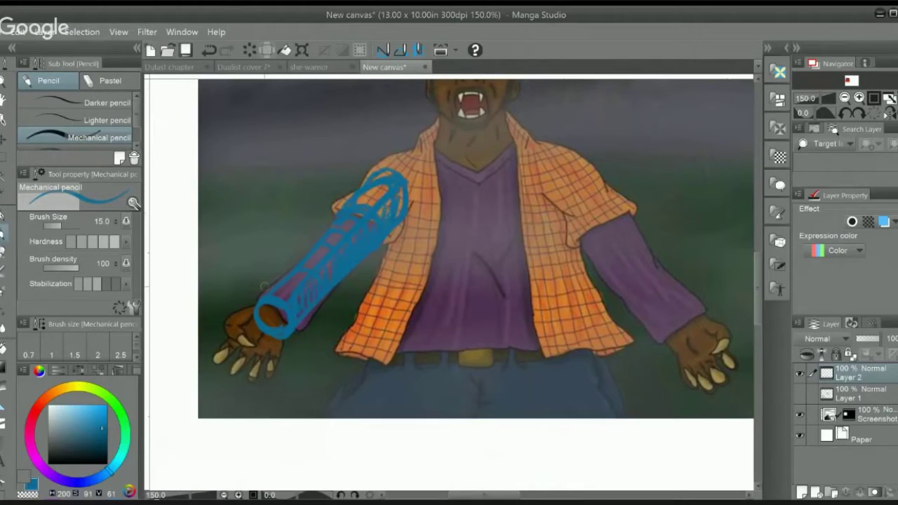
Step: Draw arrows toward the upper side of the arm cylinder and further marks around the arm, then clear all the blue annotations
{"action": "left_click_drag", "start_coordinate": [257, 177], "coordinate": [294, 239]}
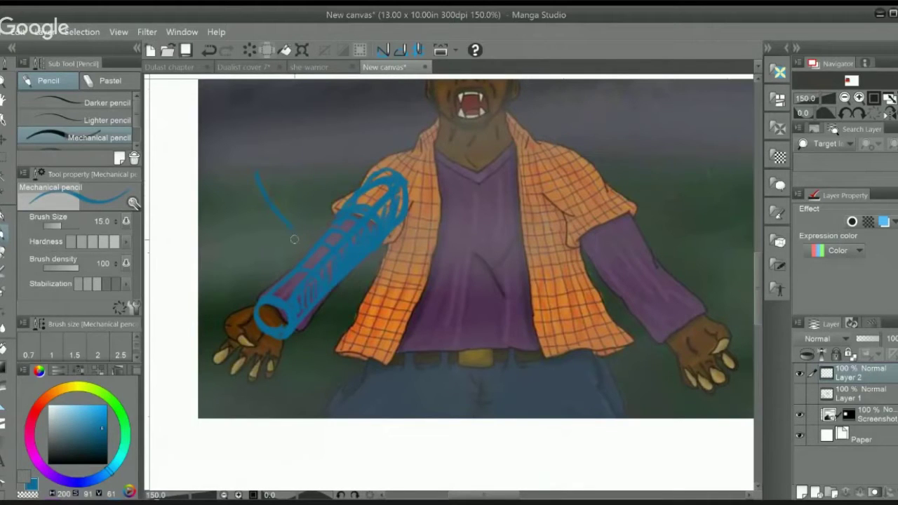
{"action": "mouse_move", "coordinate": [304, 187]}
{"action": "left_mouse_down"}
{"action": "mouse_move", "coordinate": [308, 228]}
{"action": "mouse_move", "coordinate": [270, 235]}
{"action": "mouse_move", "coordinate": [299, 242]}
{"action": "left_mouse_up"}
{"action": "left_click_drag", "start_coordinate": [322, 169], "coordinate": [333, 186]}
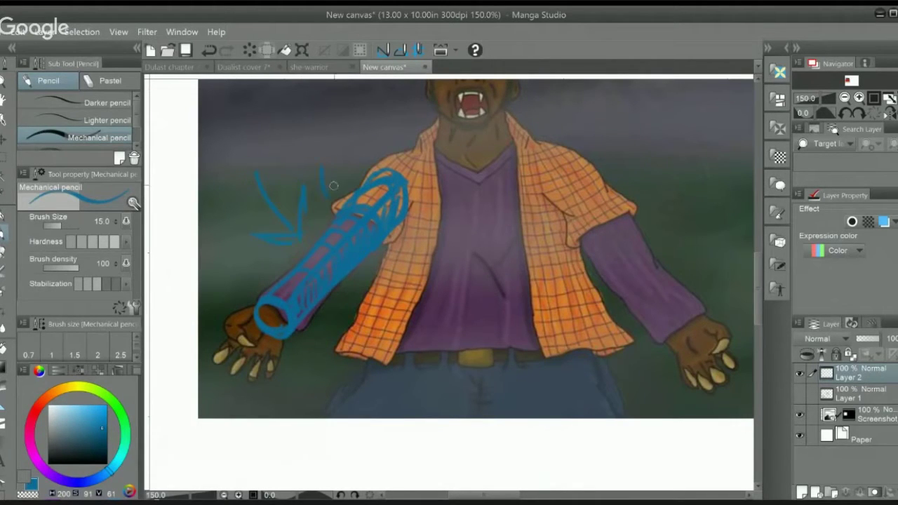
{"action": "left_click_drag", "start_coordinate": [428, 198], "coordinate": [424, 250]}
{"action": "left_click_drag", "start_coordinate": [356, 144], "coordinate": [367, 200]}
{"action": "left_click_drag", "start_coordinate": [338, 170], "coordinate": [366, 201]}
{"action": "left_click_drag", "start_coordinate": [371, 160], "coordinate": [389, 193]}
{"action": "left_click_drag", "start_coordinate": [403, 171], "coordinate": [390, 192]}
{"action": "left_click_drag", "start_coordinate": [436, 232], "coordinate": [444, 176]}
{"action": "mouse_move", "coordinate": [252, 306]}
{"action": "left_mouse_down"}
{"action": "mouse_move", "coordinate": [228, 316]}
{"action": "mouse_move", "coordinate": [251, 368]}
{"action": "left_mouse_up"}
{"action": "mouse_move", "coordinate": [466, 222]}
{"action": "left_mouse_down"}
{"action": "mouse_move", "coordinate": [443, 260]}
{"action": "mouse_move", "coordinate": [432, 261]}
{"action": "left_mouse_up"}
{"action": "key", "text": "Delete"}
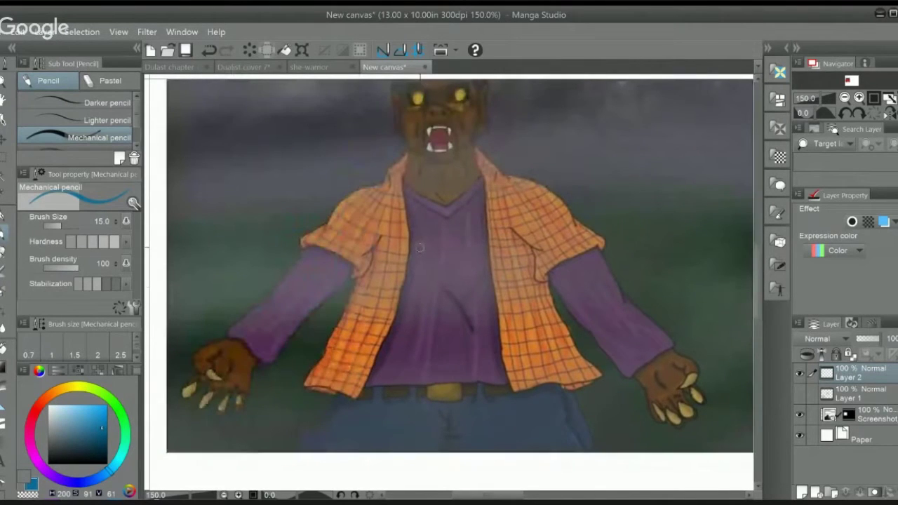
Step: Outline and hatch both sides of the plaid shirt's collar in blue pencil
{"action": "left_click_drag", "start_coordinate": [532, 201], "coordinate": [480, 251]}
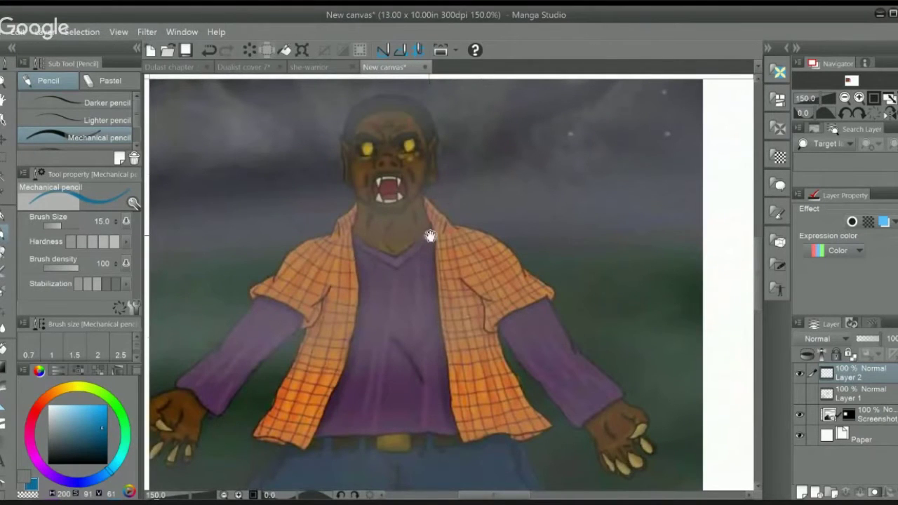
{"action": "left_click_drag", "start_coordinate": [430, 235], "coordinate": [464, 211]}
{"action": "scroll", "coordinate": [379, 211], "scroll_direction": "up", "scroll_amount": 1}
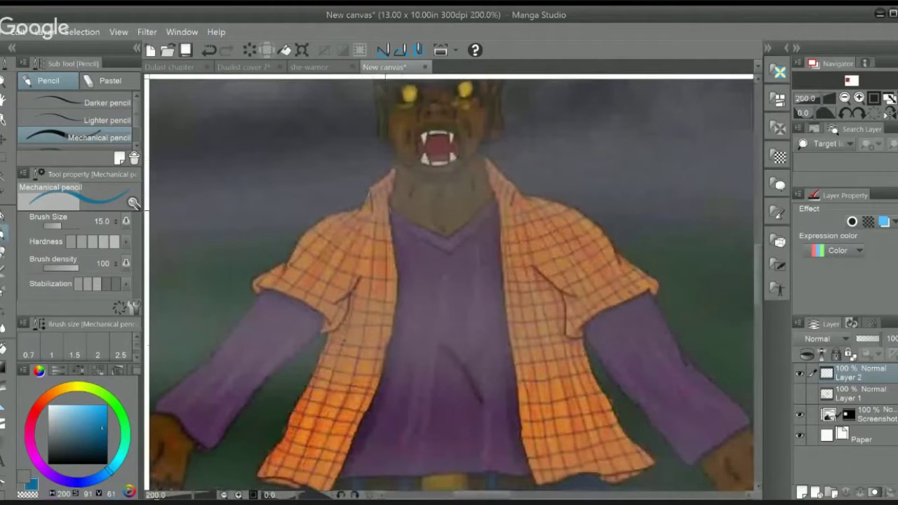
{"action": "mouse_move", "coordinate": [361, 210]}
{"action": "left_mouse_down"}
{"action": "mouse_move", "coordinate": [390, 166]}
{"action": "mouse_move", "coordinate": [358, 209]}
{"action": "mouse_move", "coordinate": [371, 186]}
{"action": "mouse_move", "coordinate": [375, 209]}
{"action": "mouse_move", "coordinate": [393, 188]}
{"action": "mouse_move", "coordinate": [393, 168]}
{"action": "mouse_move", "coordinate": [395, 193]}
{"action": "mouse_move", "coordinate": [377, 215]}
{"action": "left_mouse_up"}
{"action": "left_click_drag", "start_coordinate": [499, 205], "coordinate": [497, 208]}
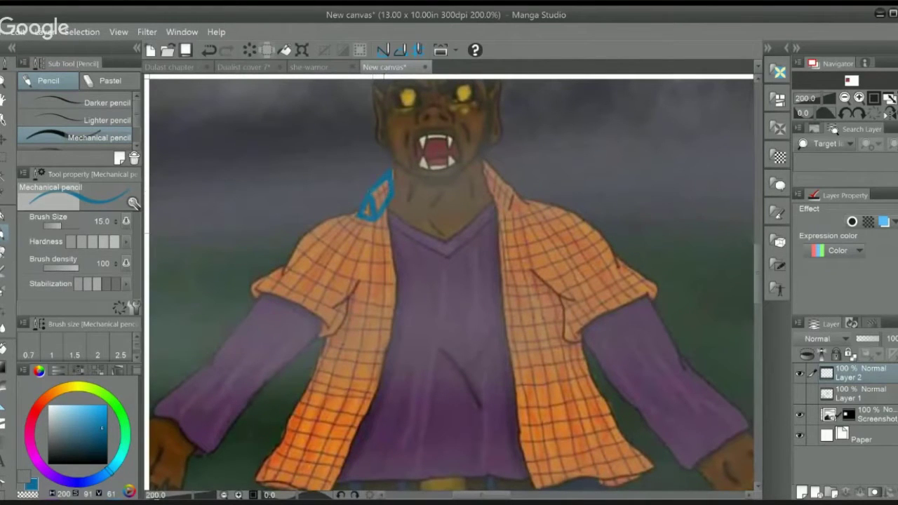
{"action": "mouse_move", "coordinate": [382, 188]}
{"action": "left_mouse_down"}
{"action": "mouse_move", "coordinate": [374, 209]}
{"action": "mouse_move", "coordinate": [384, 196]}
{"action": "left_mouse_up"}
{"action": "mouse_move", "coordinate": [499, 205]}
{"action": "left_mouse_down"}
{"action": "mouse_move", "coordinate": [512, 197]}
{"action": "mouse_move", "coordinate": [486, 164]}
{"action": "mouse_move", "coordinate": [498, 165]}
{"action": "mouse_move", "coordinate": [526, 202]}
{"action": "mouse_move", "coordinate": [499, 222]}
{"action": "mouse_move", "coordinate": [521, 206]}
{"action": "left_mouse_up"}
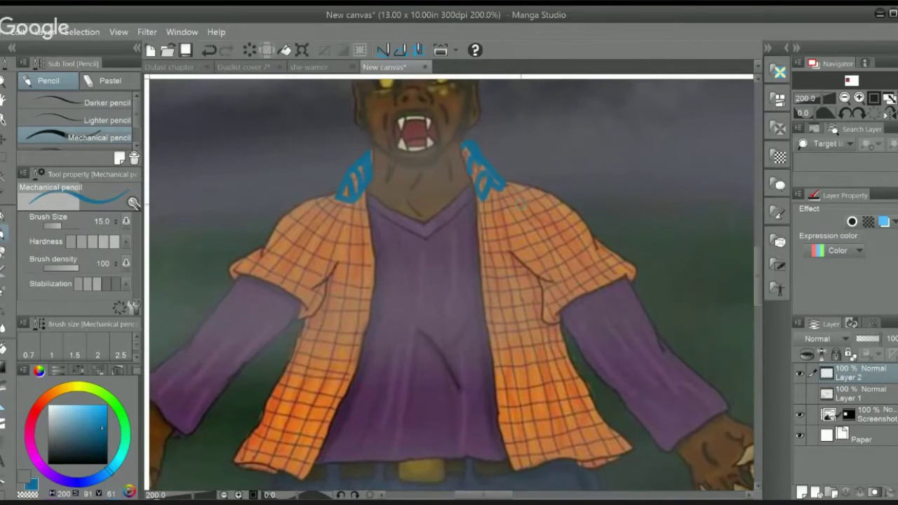
{"action": "scroll", "coordinate": [506, 212], "scroll_direction": "down", "scroll_amount": 1}
{"action": "left_click_drag", "start_coordinate": [332, 229], "coordinate": [379, 243]}
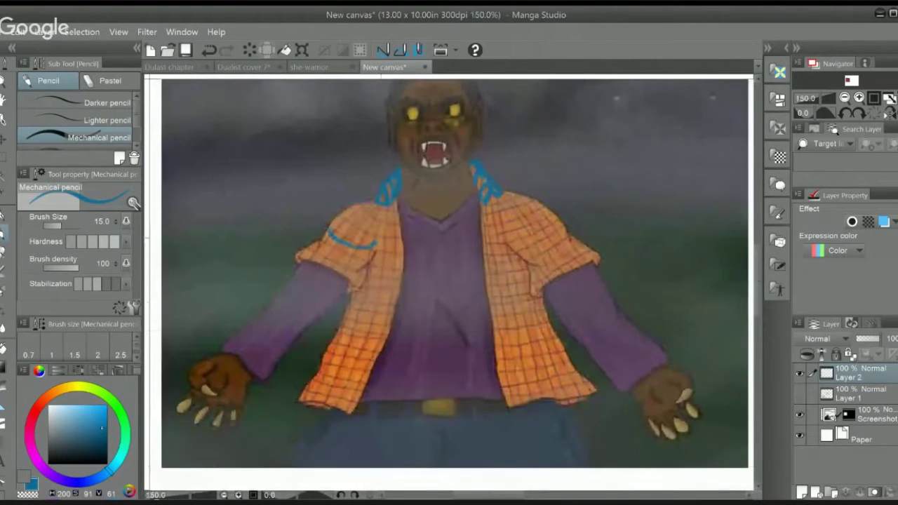
{"action": "key", "text": "ctrl+z"}
Step: Draw curved blue cross-contours over the man's chest, stacked from the collar down to the middle of the torso
{"action": "left_click_drag", "start_coordinate": [517, 245], "coordinate": [510, 220]}
{"action": "mouse_move", "coordinate": [374, 211]}
{"action": "left_mouse_down"}
{"action": "mouse_move", "coordinate": [507, 208]}
{"action": "mouse_move", "coordinate": [522, 218]}
{"action": "left_mouse_up"}
{"action": "left_click_drag", "start_coordinate": [376, 243], "coordinate": [524, 264]}
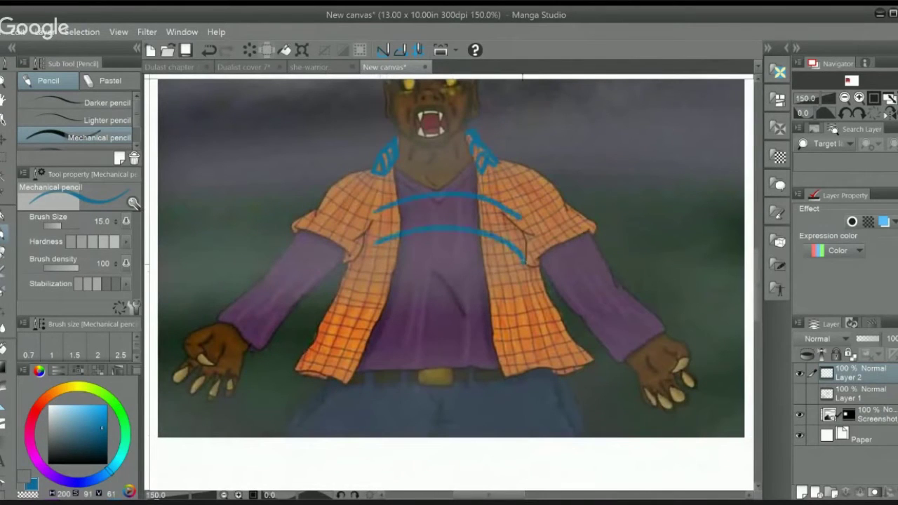
{"action": "mouse_move", "coordinate": [361, 282]}
{"action": "left_mouse_down"}
{"action": "mouse_move", "coordinate": [483, 260]}
{"action": "mouse_move", "coordinate": [521, 293]}
{"action": "left_mouse_up"}
{"action": "mouse_move", "coordinate": [359, 261]}
{"action": "left_mouse_down"}
{"action": "mouse_move", "coordinate": [377, 241]}
{"action": "mouse_move", "coordinate": [484, 235]}
{"action": "left_mouse_up"}
{"action": "left_click_drag", "start_coordinate": [379, 208], "coordinate": [528, 216]}
{"action": "left_click_drag", "start_coordinate": [374, 184], "coordinate": [509, 192]}
{"action": "key", "text": "ctrl+z"}
{"action": "left_click_drag", "start_coordinate": [381, 181], "coordinate": [489, 183]}
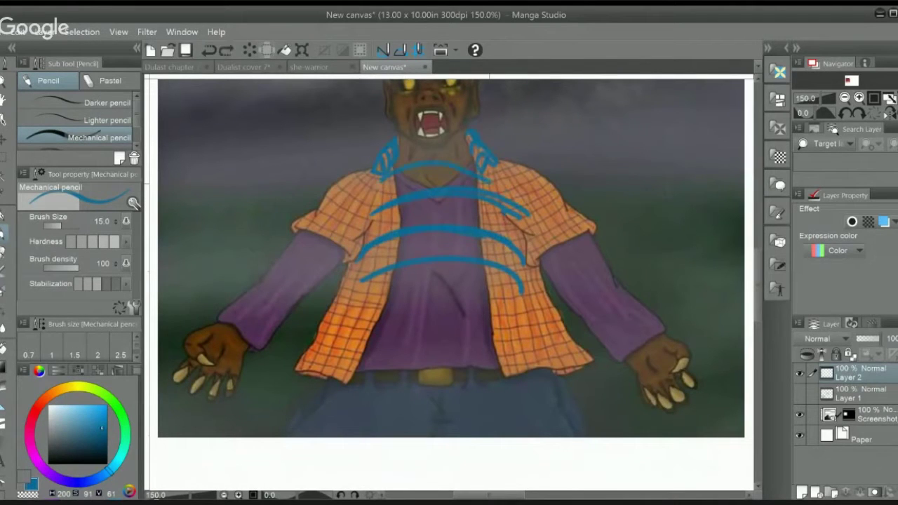
Step: Outline the torso as a rounded form with side edges, more cross-contours and a waist block reaching the belt
{"action": "mouse_move", "coordinate": [407, 156]}
{"action": "left_mouse_down"}
{"action": "mouse_move", "coordinate": [466, 160]}
{"action": "mouse_move", "coordinate": [508, 198]}
{"action": "left_mouse_up"}
{"action": "left_click_drag", "start_coordinate": [383, 184], "coordinate": [337, 300]}
{"action": "left_click_drag", "start_coordinate": [522, 306], "coordinate": [531, 271]}
{"action": "left_click_drag", "start_coordinate": [359, 258], "coordinate": [554, 278]}
{"action": "left_click_drag", "start_coordinate": [348, 282], "coordinate": [558, 293]}
{"action": "key", "text": "ctrl+z"}
{"action": "mouse_move", "coordinate": [367, 215]}
{"action": "left_mouse_down"}
{"action": "mouse_move", "coordinate": [356, 258]}
{"action": "mouse_move", "coordinate": [528, 249]}
{"action": "left_mouse_up"}
{"action": "mouse_move", "coordinate": [356, 294]}
{"action": "left_mouse_down"}
{"action": "mouse_move", "coordinate": [552, 306]}
{"action": "mouse_move", "coordinate": [363, 355]}
{"action": "mouse_move", "coordinate": [477, 363]}
{"action": "left_mouse_up"}
{"action": "left_click_drag", "start_coordinate": [553, 283], "coordinate": [382, 357]}
{"action": "left_click_drag", "start_coordinate": [530, 279], "coordinate": [466, 370]}
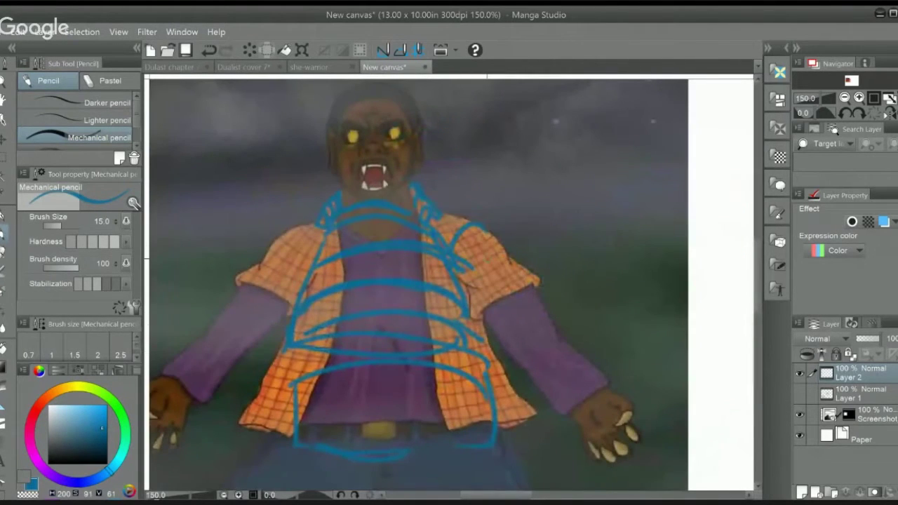
Step: Wrap blue contour curves around the man's left arm from the shoulder and sleeve down to the wrist
{"action": "left_click_drag", "start_coordinate": [477, 312], "coordinate": [554, 329]}
{"action": "left_click_drag", "start_coordinate": [473, 309], "coordinate": [533, 360]}
{"action": "left_click_drag", "start_coordinate": [531, 286], "coordinate": [562, 343]}
{"action": "left_click_drag", "start_coordinate": [495, 329], "coordinate": [549, 319]}
{"action": "mouse_move", "coordinate": [555, 373]}
{"action": "left_mouse_down"}
{"action": "mouse_move", "coordinate": [528, 309]}
{"action": "mouse_move", "coordinate": [548, 276]}
{"action": "left_mouse_up"}
{"action": "left_click_drag", "start_coordinate": [520, 326], "coordinate": [566, 306]}
{"action": "left_click_drag", "start_coordinate": [552, 333], "coordinate": [585, 336]}
{"action": "left_click_drag", "start_coordinate": [498, 304], "coordinate": [558, 374]}
Step: Add a centre line down the chest and draw an oval with curved cross-contours over the head
{"action": "mouse_move", "coordinate": [377, 283]}
{"action": "left_mouse_down"}
{"action": "mouse_move", "coordinate": [416, 299]}
{"action": "mouse_move", "coordinate": [428, 294]}
{"action": "left_mouse_up"}
{"action": "mouse_move", "coordinate": [325, 228]}
{"action": "left_mouse_down"}
{"action": "mouse_move", "coordinate": [326, 302]}
{"action": "mouse_move", "coordinate": [477, 264]}
{"action": "mouse_move", "coordinate": [316, 304]}
{"action": "left_mouse_up"}
{"action": "left_click_drag", "start_coordinate": [433, 268], "coordinate": [447, 370]}
{"action": "mouse_move", "coordinate": [415, 138]}
{"action": "left_mouse_down"}
{"action": "mouse_move", "coordinate": [454, 207]}
{"action": "mouse_move", "coordinate": [448, 212]}
{"action": "left_mouse_up"}
{"action": "mouse_move", "coordinate": [372, 193]}
{"action": "left_mouse_down"}
{"action": "mouse_move", "coordinate": [430, 176]}
{"action": "mouse_move", "coordinate": [444, 190]}
{"action": "left_mouse_up"}
{"action": "left_click_drag", "start_coordinate": [374, 209], "coordinate": [449, 215]}
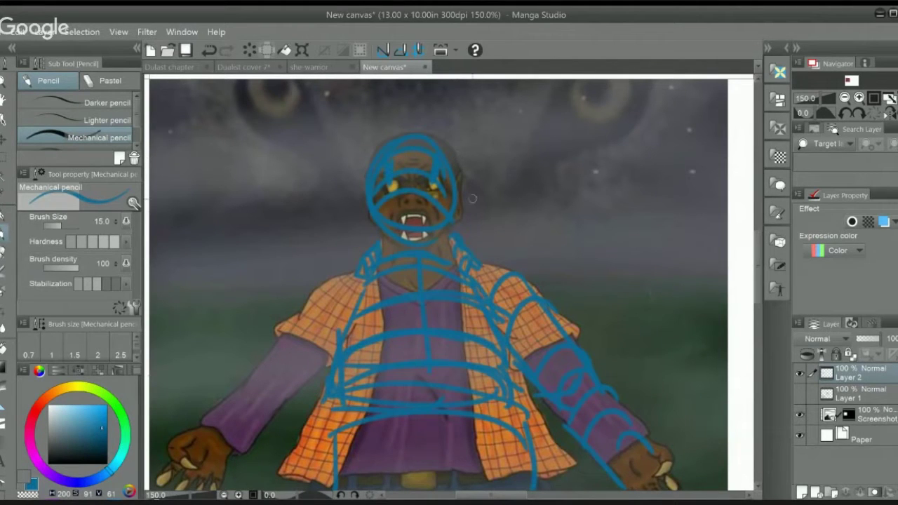
Step: Clear all the blue form contours from the illustration
{"action": "scroll", "coordinate": [455, 227], "scroll_direction": "down", "scroll_amount": 3}
{"action": "scroll", "coordinate": [473, 305], "scroll_direction": "up", "scroll_amount": 2}
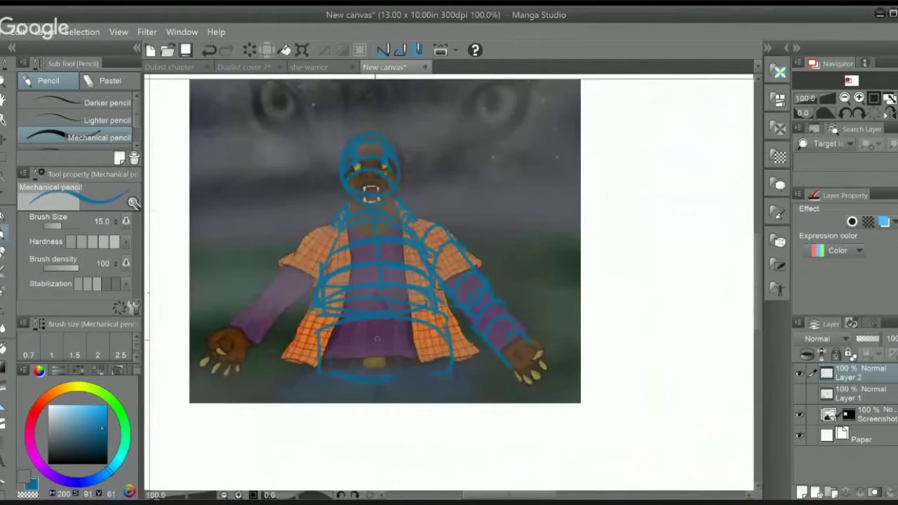
{"action": "key", "text": "Delete"}
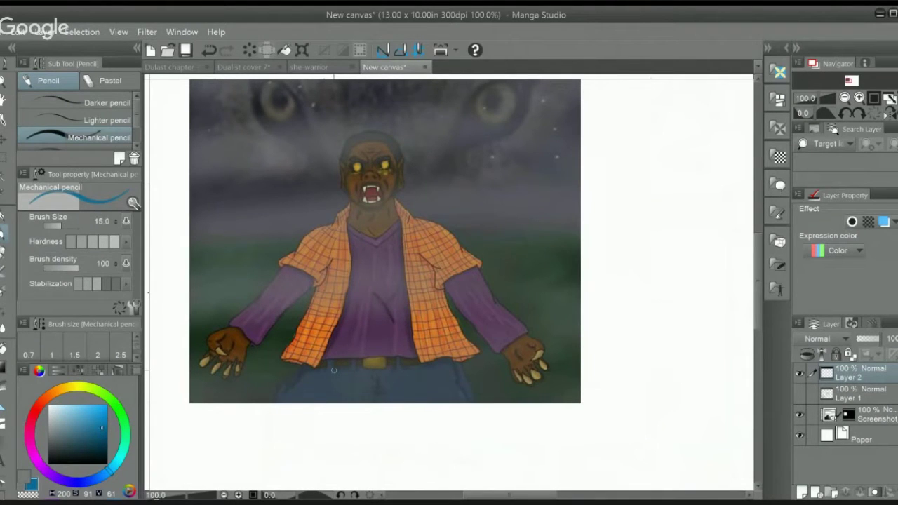
{"action": "left_click_drag", "start_coordinate": [460, 273], "coordinate": [411, 249]}
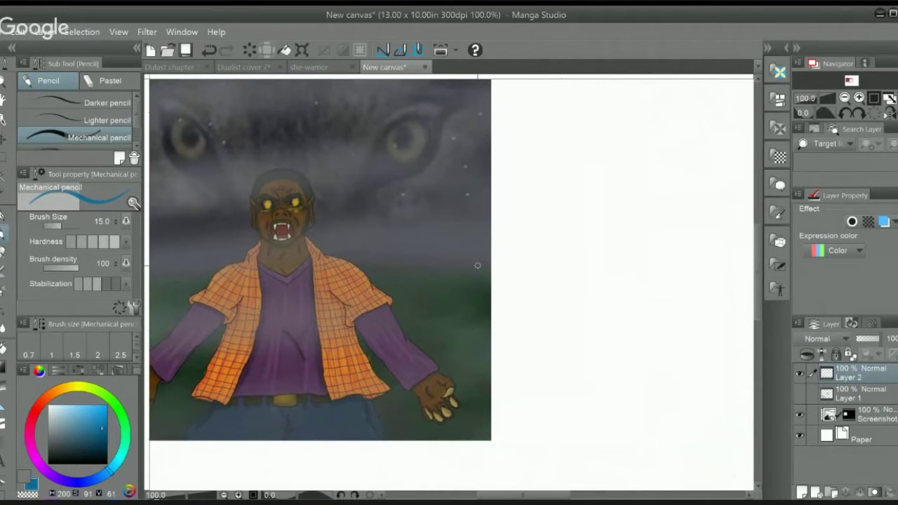
{"action": "left_click_drag", "start_coordinate": [365, 295], "coordinate": [393, 280]}
{"action": "scroll", "coordinate": [393, 279], "scroll_direction": "down", "scroll_amount": 2}
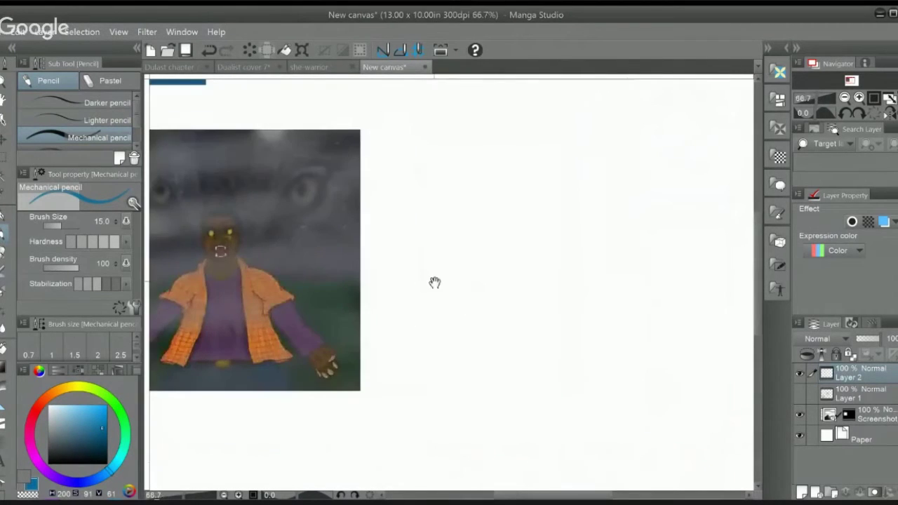
{"action": "left_click_drag", "start_coordinate": [509, 289], "coordinate": [501, 298]}
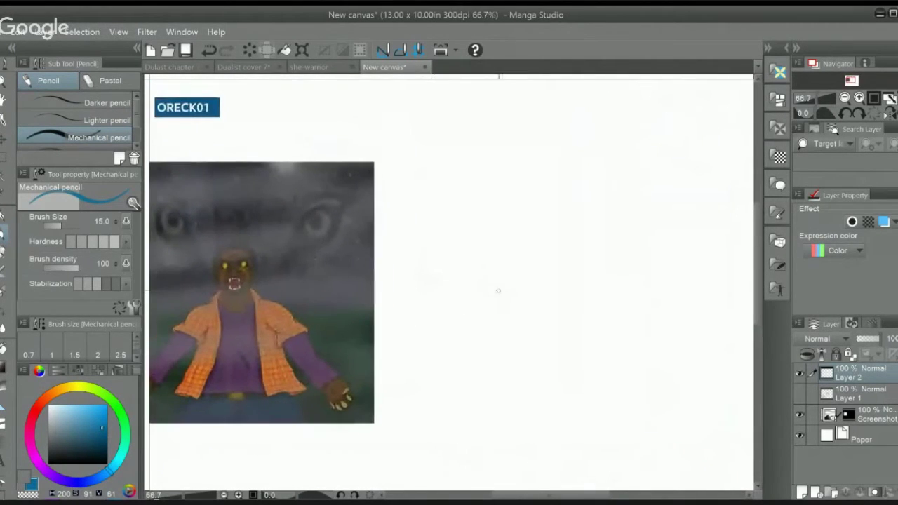
{"action": "scroll", "coordinate": [470, 243], "scroll_direction": "up", "scroll_amount": 3}
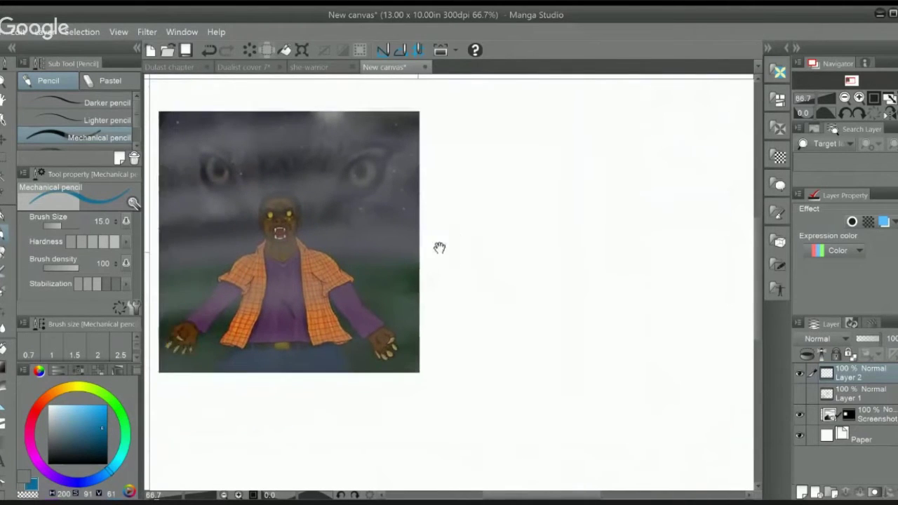
{"action": "scroll", "coordinate": [449, 247], "scroll_direction": "up", "scroll_amount": 2}
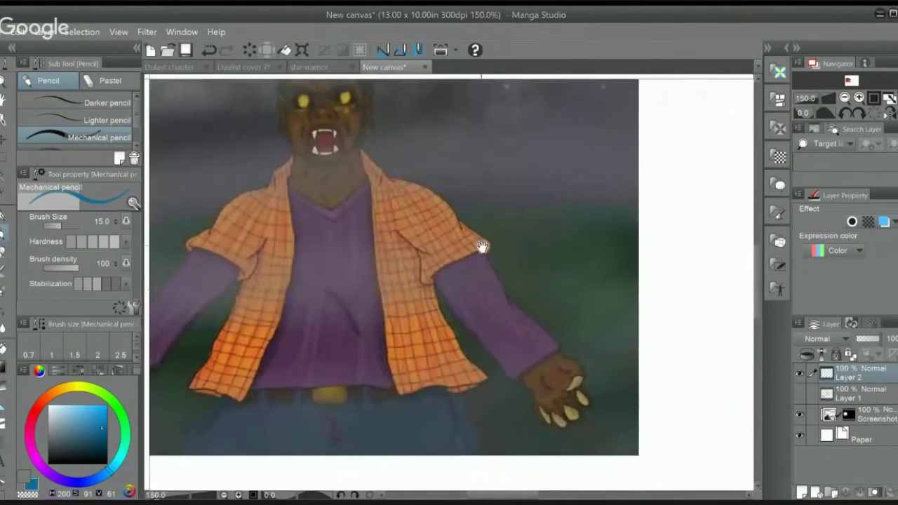
{"action": "left_click_drag", "start_coordinate": [364, 295], "coordinate": [362, 268]}
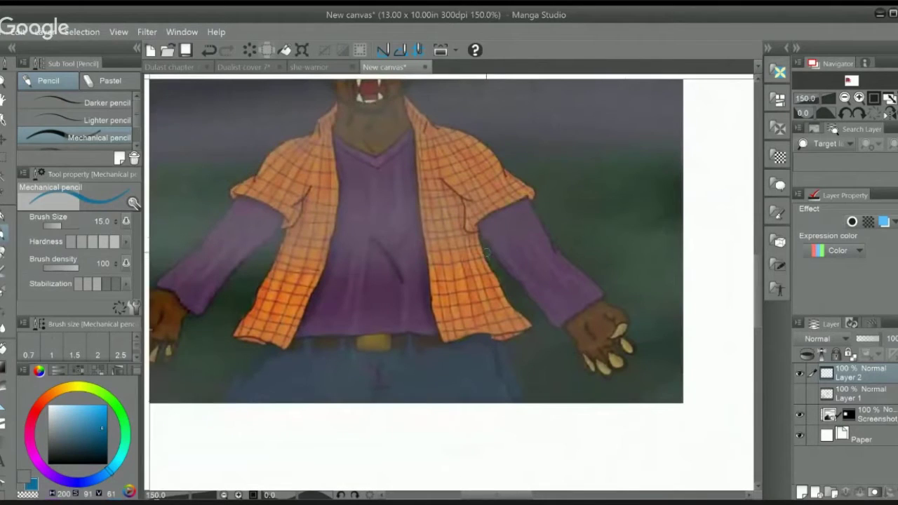
Step: Mark a blue band across each upper arm of the purple shirt, and undo the marks
{"action": "left_click_drag", "start_coordinate": [491, 263], "coordinate": [554, 240]}
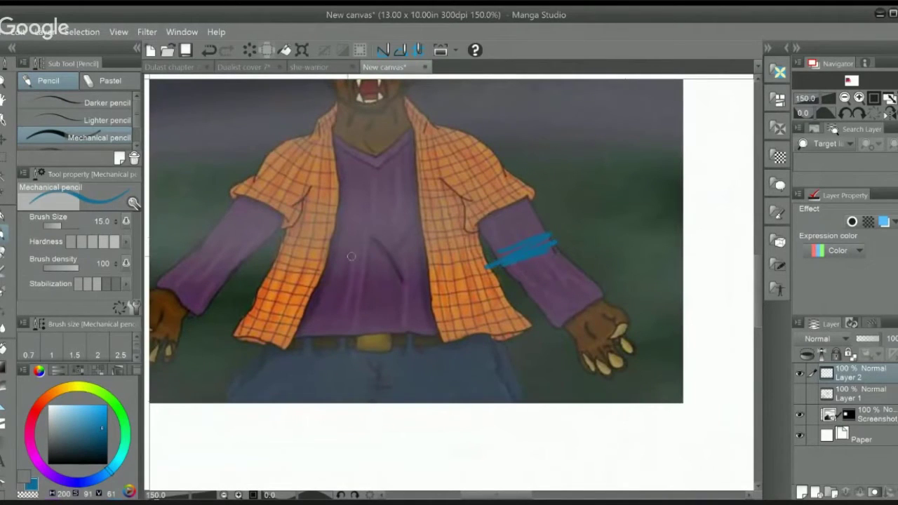
{"action": "left_click_drag", "start_coordinate": [221, 234], "coordinate": [285, 253]}
{"action": "scroll", "coordinate": [516, 236], "scroll_direction": "down", "scroll_amount": 2}
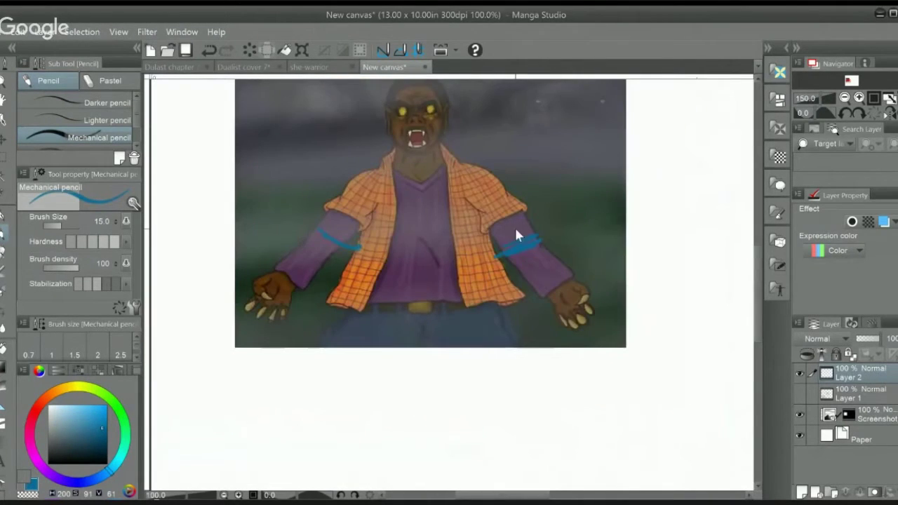
{"action": "key", "text": "ctrl+z"}
{"action": "key", "text": "ctrl+z"}
{"action": "key", "text": "ctrl+z"}
Step: Draw two curved contours around the man's left upper arm, and undo them
{"action": "scroll", "coordinate": [515, 235], "scroll_direction": "up", "scroll_amount": 2}
{"action": "left_click_drag", "start_coordinate": [463, 223], "coordinate": [516, 226]}
{"action": "mouse_move", "coordinate": [477, 254]}
{"action": "left_mouse_down"}
{"action": "mouse_move", "coordinate": [498, 230]}
{"action": "mouse_move", "coordinate": [527, 240]}
{"action": "left_mouse_up"}
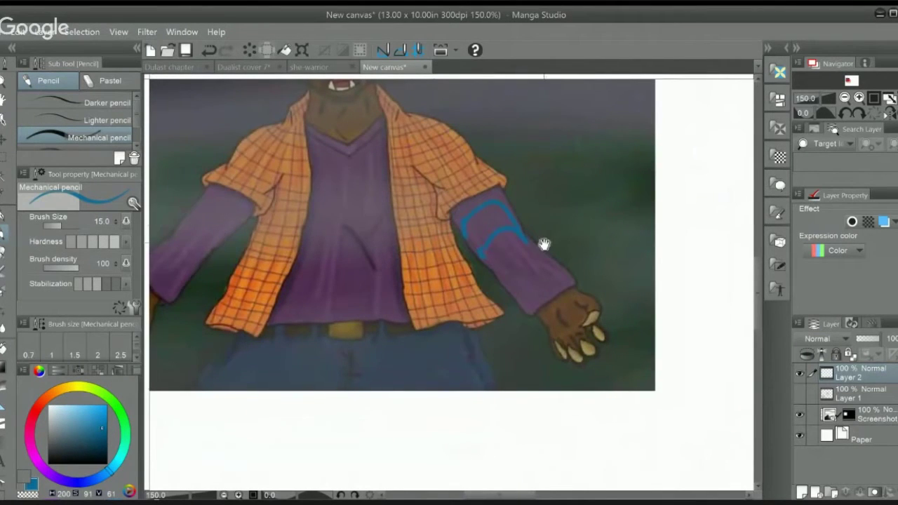
{"action": "scroll", "coordinate": [544, 244], "scroll_direction": "down", "scroll_amount": 3}
{"action": "key", "text": "ctrl+z"}
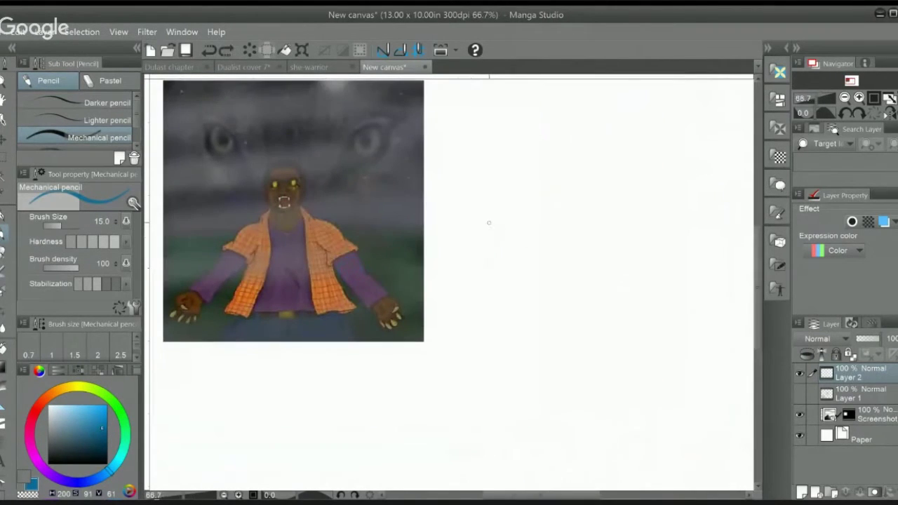
Step: Draw a vertical blue proportion line beside the illustration and divide it with short horizontal ticks
{"action": "left_click_drag", "start_coordinate": [431, 138], "coordinate": [457, 136]}
{"action": "left_click_drag", "start_coordinate": [425, 343], "coordinate": [455, 339]}
{"action": "left_click_drag", "start_coordinate": [440, 138], "coordinate": [440, 346]}
{"action": "left_click_drag", "start_coordinate": [427, 239], "coordinate": [458, 237]}
{"action": "mouse_move", "coordinate": [430, 205]}
{"action": "left_mouse_down"}
{"action": "mouse_move", "coordinate": [455, 200]}
{"action": "mouse_move", "coordinate": [456, 171]}
{"action": "left_mouse_up"}
{"action": "left_click_drag", "start_coordinate": [428, 272], "coordinate": [456, 269]}
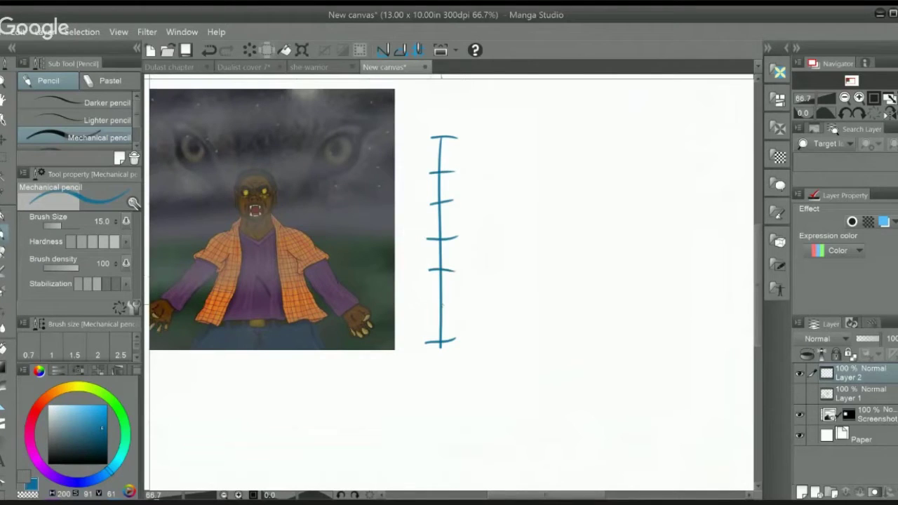
{"action": "left_click_drag", "start_coordinate": [430, 310], "coordinate": [456, 306]}
{"action": "left_click_drag", "start_coordinate": [427, 278], "coordinate": [449, 275]}
{"action": "scroll", "coordinate": [435, 147], "scroll_direction": "up", "scroll_amount": 2}
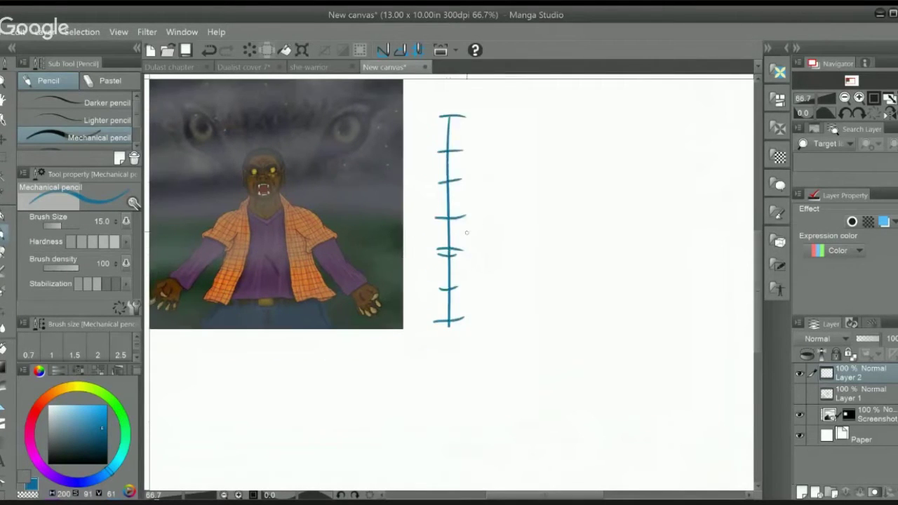
Step: Sketch a mannequin's head, ribcage, pelvis and legs over the proportion line
{"action": "left_click_drag", "start_coordinate": [452, 144], "coordinate": [472, 242]}
{"action": "mouse_move", "coordinate": [432, 210]}
{"action": "left_mouse_down"}
{"action": "mouse_move", "coordinate": [436, 261]}
{"action": "mouse_move", "coordinate": [470, 244]}
{"action": "left_mouse_up"}
{"action": "mouse_move", "coordinate": [431, 287]}
{"action": "left_mouse_down"}
{"action": "mouse_move", "coordinate": [466, 281]}
{"action": "mouse_move", "coordinate": [463, 300]}
{"action": "left_mouse_up"}
{"action": "left_click_drag", "start_coordinate": [421, 216], "coordinate": [416, 304]}
{"action": "left_click_drag", "start_coordinate": [457, 347], "coordinate": [453, 291]}
{"action": "mouse_move", "coordinate": [425, 248]}
{"action": "left_mouse_down"}
{"action": "mouse_move", "coordinate": [430, 330]}
{"action": "mouse_move", "coordinate": [418, 404]}
{"action": "mouse_move", "coordinate": [431, 403]}
{"action": "left_mouse_up"}
{"action": "mouse_move", "coordinate": [466, 241]}
{"action": "left_mouse_down"}
{"action": "mouse_move", "coordinate": [460, 399]}
{"action": "mouse_move", "coordinate": [480, 403]}
{"action": "left_mouse_up"}
Step: Add the mannequin's shoulder line, arms and hands, and touch up one foot
{"action": "mouse_move", "coordinate": [466, 153]}
{"action": "left_mouse_down"}
{"action": "mouse_move", "coordinate": [480, 204]}
{"action": "mouse_move", "coordinate": [472, 164]}
{"action": "mouse_move", "coordinate": [414, 165]}
{"action": "mouse_move", "coordinate": [420, 155]}
{"action": "mouse_move", "coordinate": [471, 165]}
{"action": "mouse_move", "coordinate": [425, 152]}
{"action": "mouse_move", "coordinate": [441, 158]}
{"action": "left_mouse_up"}
{"action": "left_click_drag", "start_coordinate": [454, 156], "coordinate": [478, 149]}
{"action": "mouse_move", "coordinate": [459, 155]}
{"action": "left_mouse_down"}
{"action": "mouse_move", "coordinate": [450, 158]}
{"action": "mouse_move", "coordinate": [477, 149]}
{"action": "left_mouse_up"}
{"action": "left_click_drag", "start_coordinate": [425, 152], "coordinate": [408, 153]}
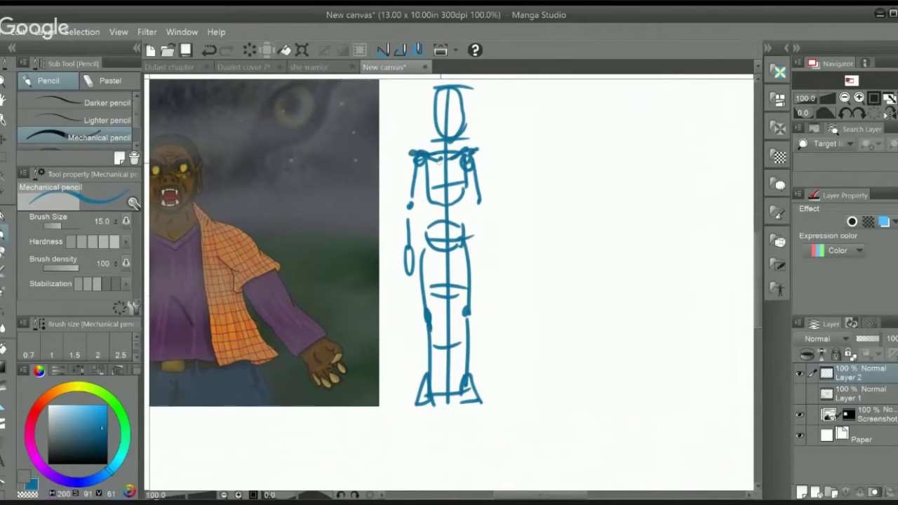
{"action": "left_click_drag", "start_coordinate": [478, 199], "coordinate": [484, 251]}
{"action": "mouse_move", "coordinate": [480, 244]}
{"action": "left_mouse_down"}
{"action": "mouse_move", "coordinate": [480, 264]}
{"action": "mouse_move", "coordinate": [485, 243]}
{"action": "left_mouse_up"}
{"action": "left_click_drag", "start_coordinate": [465, 388], "coordinate": [461, 400]}
Step: Redraw the mannequin's head as a wider oval
{"action": "left_click_drag", "start_coordinate": [511, 312], "coordinate": [519, 375]}
{"action": "mouse_move", "coordinate": [479, 294]}
{"action": "left_mouse_down"}
{"action": "mouse_move", "coordinate": [543, 302]}
{"action": "mouse_move", "coordinate": [578, 258]}
{"action": "left_mouse_up"}
{"action": "mouse_move", "coordinate": [601, 204]}
{"action": "left_mouse_down"}
{"action": "mouse_move", "coordinate": [617, 194]}
{"action": "mouse_move", "coordinate": [519, 231]}
{"action": "left_mouse_up"}
{"action": "mouse_move", "coordinate": [478, 135]}
{"action": "left_mouse_down"}
{"action": "mouse_move", "coordinate": [491, 184]}
{"action": "mouse_move", "coordinate": [513, 171]}
{"action": "mouse_move", "coordinate": [478, 151]}
{"action": "mouse_move", "coordinate": [486, 181]}
{"action": "left_mouse_up"}
{"action": "scroll", "coordinate": [534, 172], "scroll_direction": "down", "scroll_amount": 1}
{"action": "left_click_drag", "start_coordinate": [552, 206], "coordinate": [524, 241]}
{"action": "scroll", "coordinate": [503, 169], "scroll_direction": "up", "scroll_amount": 1}
{"action": "left_click_drag", "start_coordinate": [510, 199], "coordinate": [514, 166]}
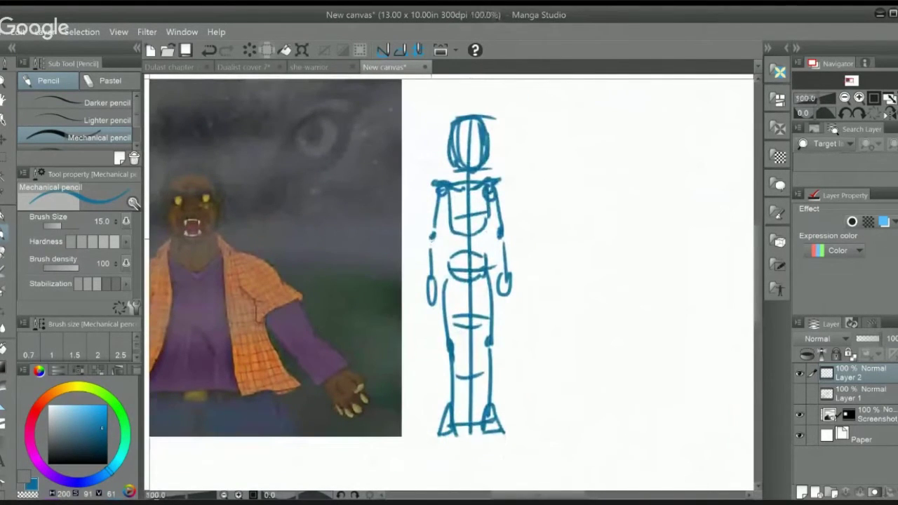
{"action": "left_click_drag", "start_coordinate": [503, 233], "coordinate": [510, 202]}
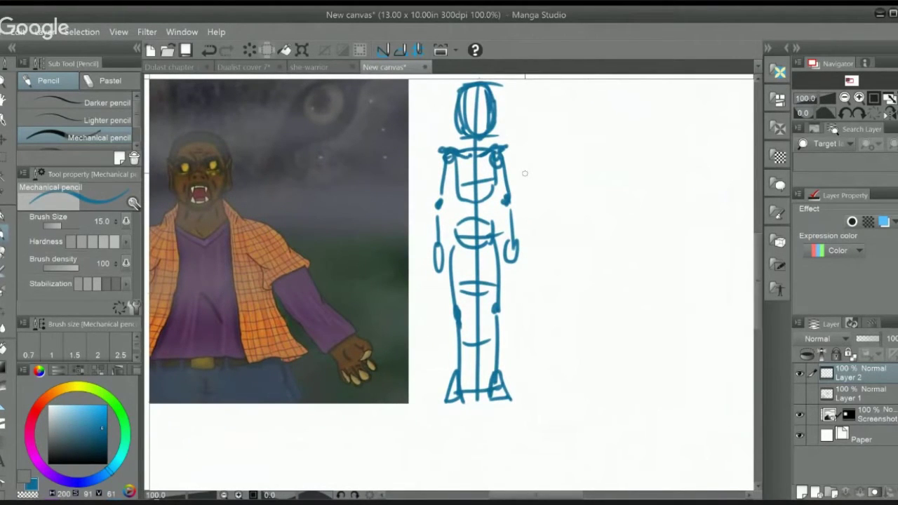
{"action": "scroll", "coordinate": [525, 174], "scroll_direction": "down", "scroll_amount": 1}
{"action": "scroll", "coordinate": [525, 173], "scroll_direction": "up", "scroll_amount": 1}
{"action": "left_click_drag", "start_coordinate": [533, 222], "coordinate": [537, 244]}
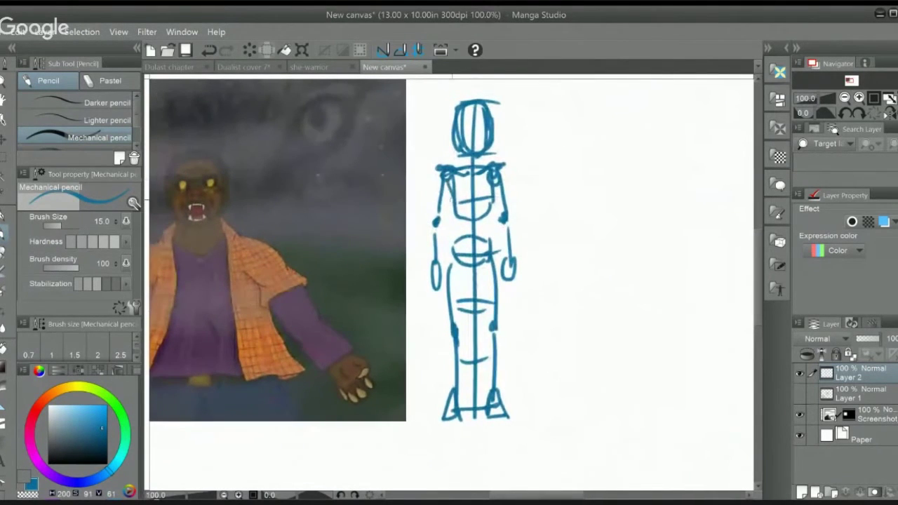
Step: Flesh out the mannequin's legs with inner and outer contours for the thighs and calves
{"action": "mouse_move", "coordinate": [451, 188]}
{"action": "left_mouse_down"}
{"action": "mouse_move", "coordinate": [455, 308]}
{"action": "mouse_move", "coordinate": [446, 263]}
{"action": "mouse_move", "coordinate": [459, 337]}
{"action": "left_mouse_up"}
{"action": "left_click_drag", "start_coordinate": [470, 284], "coordinate": [460, 334]}
{"action": "mouse_move", "coordinate": [471, 268]}
{"action": "left_mouse_down"}
{"action": "mouse_move", "coordinate": [463, 304]}
{"action": "mouse_move", "coordinate": [466, 271]}
{"action": "mouse_move", "coordinate": [491, 324]}
{"action": "left_mouse_up"}
{"action": "mouse_move", "coordinate": [500, 254]}
{"action": "left_mouse_down"}
{"action": "mouse_move", "coordinate": [489, 335]}
{"action": "mouse_move", "coordinate": [460, 340]}
{"action": "mouse_move", "coordinate": [463, 401]}
{"action": "left_mouse_up"}
{"action": "left_click_drag", "start_coordinate": [450, 328], "coordinate": [449, 412]}
{"action": "mouse_move", "coordinate": [484, 326]}
{"action": "left_mouse_down"}
{"action": "mouse_move", "coordinate": [481, 385]}
{"action": "mouse_move", "coordinate": [495, 404]}
{"action": "mouse_move", "coordinate": [484, 384]}
{"action": "left_mouse_up"}
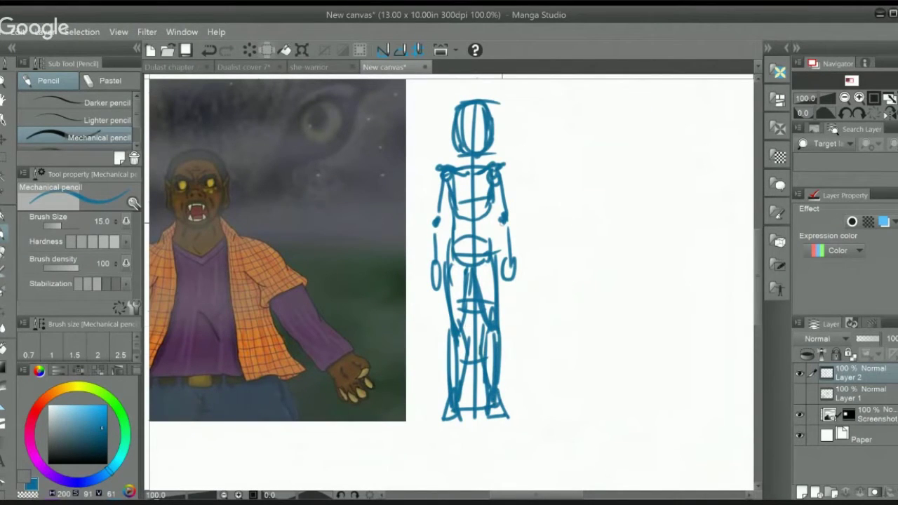
Step: Thicken the mannequin's waist, upper arms and forearms with side contours, and add a neck
{"action": "left_click_drag", "start_coordinate": [491, 201], "coordinate": [489, 251]}
{"action": "left_click_drag", "start_coordinate": [489, 261], "coordinate": [488, 299]}
{"action": "mouse_move", "coordinate": [449, 187]}
{"action": "left_mouse_down"}
{"action": "mouse_move", "coordinate": [438, 239]}
{"action": "mouse_move", "coordinate": [430, 232]}
{"action": "mouse_move", "coordinate": [439, 275]}
{"action": "left_mouse_up"}
{"action": "left_click_drag", "start_coordinate": [429, 222], "coordinate": [436, 275]}
{"action": "left_click_drag", "start_coordinate": [494, 200], "coordinate": [501, 232]}
{"action": "left_click_drag", "start_coordinate": [499, 177], "coordinate": [508, 221]}
{"action": "mouse_move", "coordinate": [495, 218]}
{"action": "left_mouse_down"}
{"action": "mouse_move", "coordinate": [518, 215]}
{"action": "mouse_move", "coordinate": [513, 272]}
{"action": "mouse_move", "coordinate": [505, 259]}
{"action": "left_mouse_up"}
{"action": "left_click_drag", "start_coordinate": [480, 157], "coordinate": [478, 175]}
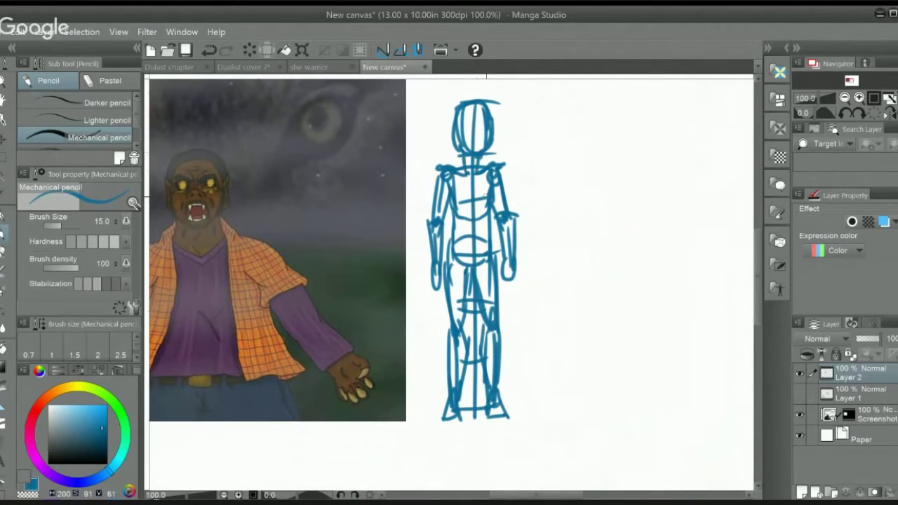
Step: Clear the blue mannequin sketch from the canvas
{"action": "scroll", "coordinate": [509, 206], "scroll_direction": "up", "scroll_amount": 2}
{"action": "scroll", "coordinate": [533, 211], "scroll_direction": "down", "scroll_amount": 1}
{"action": "left_click_drag", "start_coordinate": [558, 255], "coordinate": [526, 235]}
{"action": "scroll", "coordinate": [489, 237], "scroll_direction": "up", "scroll_amount": 1}
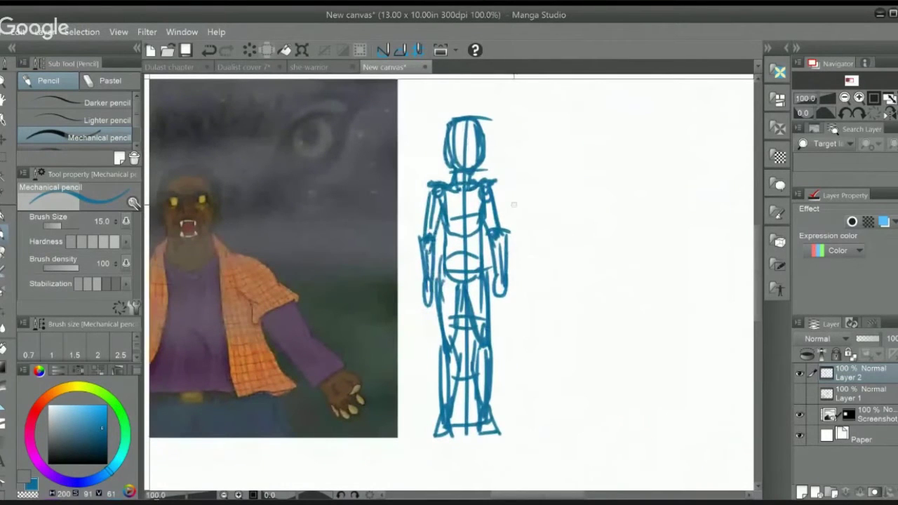
{"action": "scroll", "coordinate": [513, 205], "scroll_direction": "down", "scroll_amount": 1}
{"action": "left_click_drag", "start_coordinate": [514, 207], "coordinate": [502, 206]}
{"action": "scroll", "coordinate": [489, 258], "scroll_direction": "up", "scroll_amount": 1}
{"action": "left_click_drag", "start_coordinate": [489, 258], "coordinate": [482, 271]}
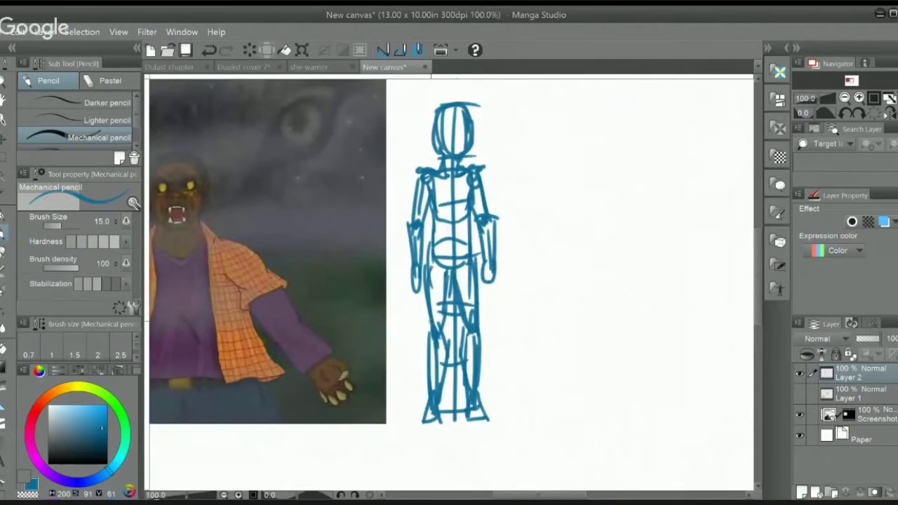
{"action": "key", "text": "Delete"}
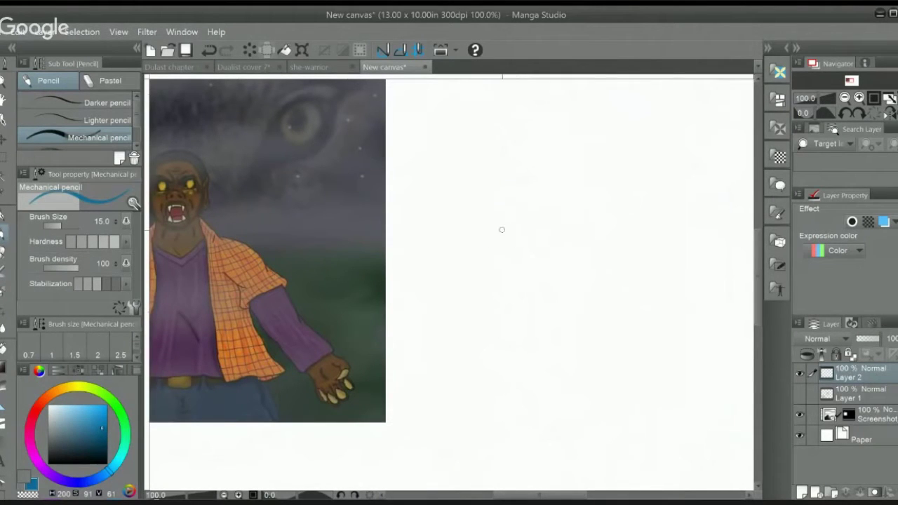
Step: Switch the drawing colour from blue to a neutral mid-grey
{"action": "scroll", "coordinate": [491, 235], "scroll_direction": "down", "scroll_amount": 1}
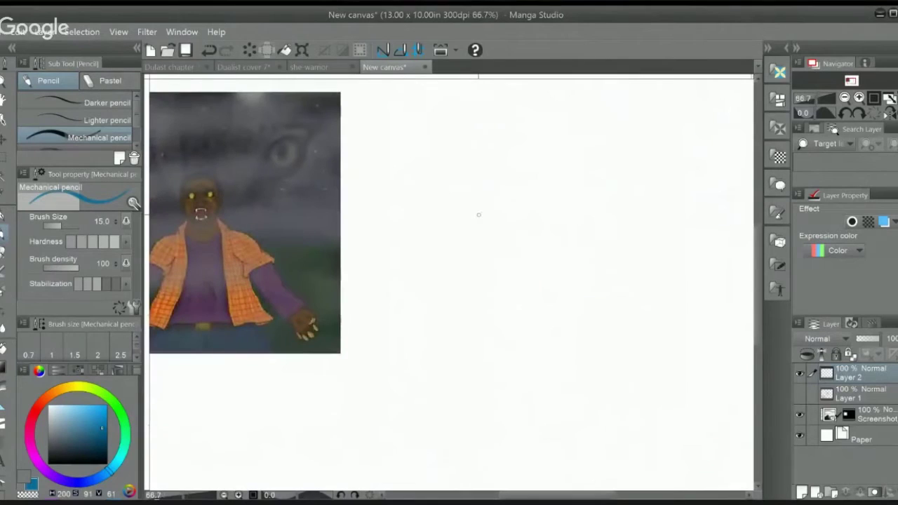
{"action": "left_click_drag", "start_coordinate": [14, 468], "coordinate": [16, 469]}
{"action": "left_click", "coordinate": [26, 478]}
{"action": "left_click_drag", "start_coordinate": [491, 292], "coordinate": [474, 307]}
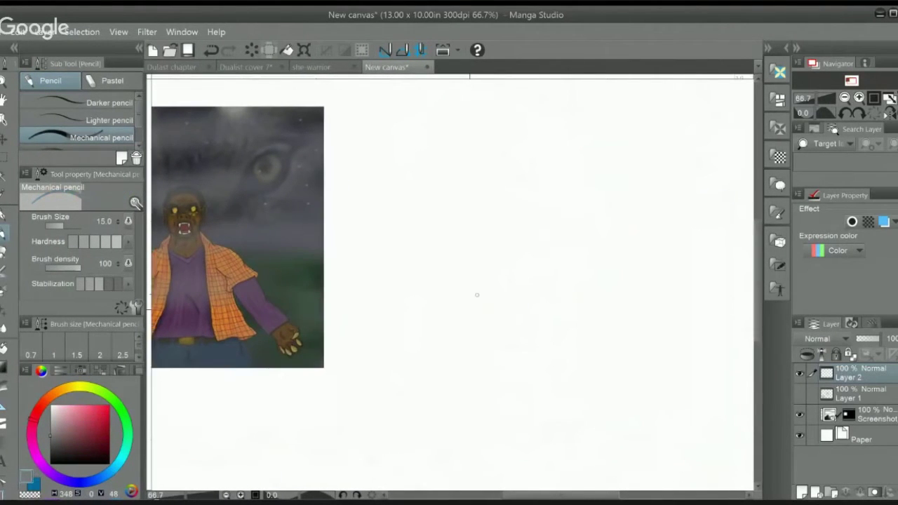
{"action": "mouse_move", "coordinate": [463, 242]}
{"action": "left_mouse_down"}
{"action": "mouse_move", "coordinate": [495, 235]}
{"action": "mouse_move", "coordinate": [515, 216]}
{"action": "mouse_move", "coordinate": [539, 219]}
{"action": "mouse_move", "coordinate": [533, 239]}
{"action": "mouse_move", "coordinate": [511, 251]}
{"action": "mouse_move", "coordinate": [525, 232]}
{"action": "left_mouse_up"}
Step: Set the mechanical pencil's brush size to 12 and clear the layer
{"action": "key", "text": "bracketleft"}
{"action": "key", "text": "bracketleft"}
{"action": "scroll", "coordinate": [515, 216], "scroll_direction": "up", "scroll_amount": 1}
{"action": "scroll", "coordinate": [542, 218], "scroll_direction": "down", "scroll_amount": 1}
{"action": "scroll", "coordinate": [519, 224], "scroll_direction": "up", "scroll_amount": 1}
{"action": "scroll", "coordinate": [525, 232], "scroll_direction": "down", "scroll_amount": 1}
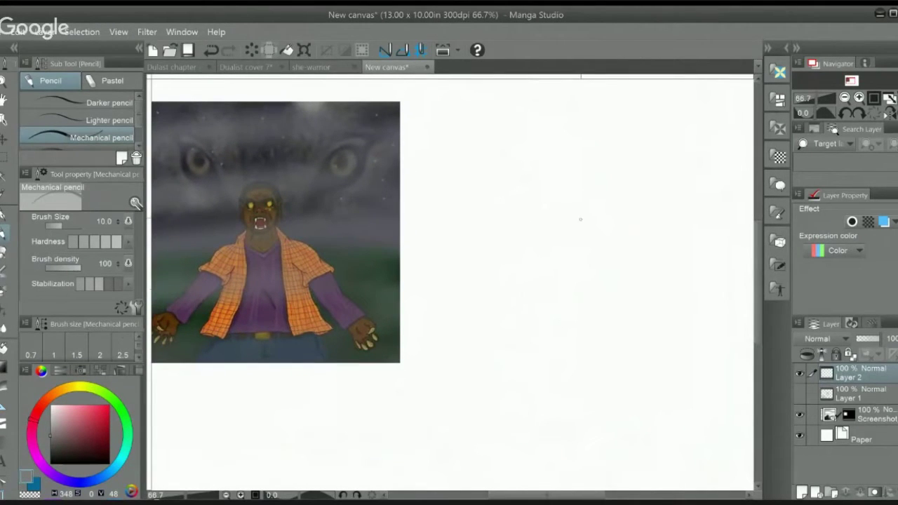
{"action": "mouse_move", "coordinate": [578, 186]}
{"action": "left_mouse_down"}
{"action": "mouse_move", "coordinate": [573, 208]}
{"action": "mouse_move", "coordinate": [605, 198]}
{"action": "mouse_move", "coordinate": [616, 214]}
{"action": "mouse_move", "coordinate": [547, 207]}
{"action": "left_mouse_up"}
{"action": "key", "text": "bracketright"}
{"action": "left_click_drag", "start_coordinate": [499, 174], "coordinate": [534, 175]}
{"action": "key", "text": "Delete"}
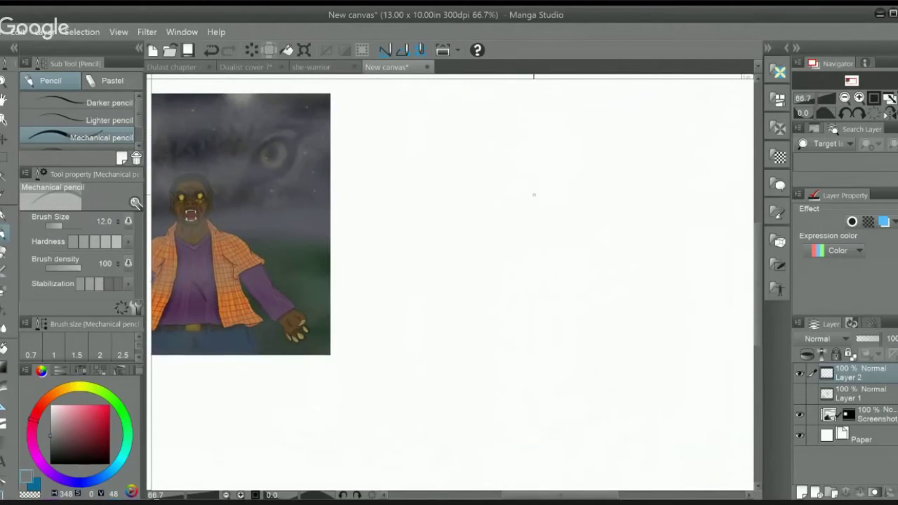
Step: Sketch a grey block that widens toward its base in the empty area beside the illustration
{"action": "left_click_drag", "start_coordinate": [494, 208], "coordinate": [557, 210]}
{"action": "mouse_move", "coordinate": [485, 213]}
{"action": "left_mouse_down"}
{"action": "mouse_move", "coordinate": [481, 254]}
{"action": "mouse_move", "coordinate": [558, 251]}
{"action": "mouse_move", "coordinate": [479, 260]}
{"action": "mouse_move", "coordinate": [550, 252]}
{"action": "left_mouse_up"}
{"action": "left_click_drag", "start_coordinate": [501, 261], "coordinate": [564, 254]}
{"action": "mouse_move", "coordinate": [491, 217]}
{"action": "left_mouse_down"}
{"action": "mouse_move", "coordinate": [482, 265]}
{"action": "mouse_move", "coordinate": [555, 205]}
{"action": "left_mouse_up"}
{"action": "left_click_drag", "start_coordinate": [556, 207], "coordinate": [562, 256]}
{"action": "left_click_drag", "start_coordinate": [555, 215], "coordinate": [562, 257]}
{"action": "left_click_drag", "start_coordinate": [484, 211], "coordinate": [554, 207]}
{"action": "left_click_drag", "start_coordinate": [551, 210], "coordinate": [564, 253]}
Step: Add a lower band, a curved line above its edge and a vertical centre line to the grey block
{"action": "mouse_move", "coordinate": [483, 261]}
{"action": "left_mouse_down"}
{"action": "mouse_move", "coordinate": [562, 258]}
{"action": "mouse_move", "coordinate": [549, 245]}
{"action": "mouse_move", "coordinate": [558, 249]}
{"action": "left_mouse_up"}
{"action": "mouse_move", "coordinate": [497, 255]}
{"action": "left_mouse_down"}
{"action": "mouse_move", "coordinate": [526, 253]}
{"action": "mouse_move", "coordinate": [564, 230]}
{"action": "left_mouse_up"}
{"action": "mouse_move", "coordinate": [484, 196]}
{"action": "left_mouse_down"}
{"action": "mouse_move", "coordinate": [480, 243]}
{"action": "mouse_move", "coordinate": [549, 187]}
{"action": "mouse_move", "coordinate": [559, 222]}
{"action": "left_mouse_up"}
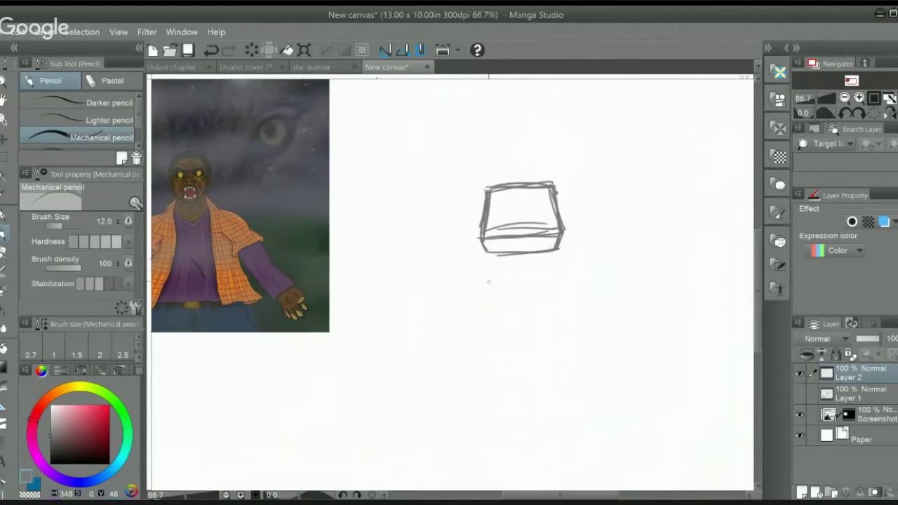
{"action": "mouse_move", "coordinate": [489, 284]}
{"action": "left_mouse_down"}
{"action": "mouse_move", "coordinate": [570, 283]}
{"action": "mouse_move", "coordinate": [552, 291]}
{"action": "mouse_move", "coordinate": [543, 282]}
{"action": "left_mouse_up"}
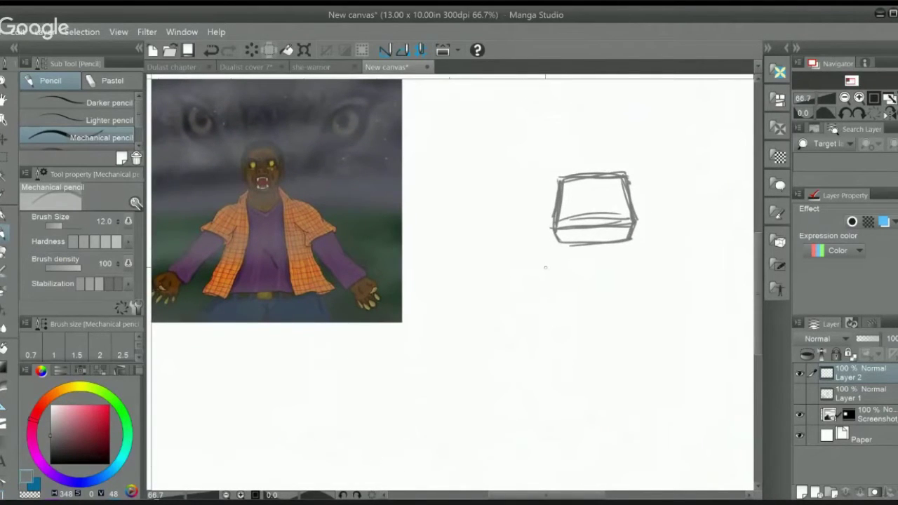
{"action": "left_click_drag", "start_coordinate": [593, 180], "coordinate": [591, 241]}
{"action": "left_click_drag", "start_coordinate": [563, 289], "coordinate": [531, 284]}
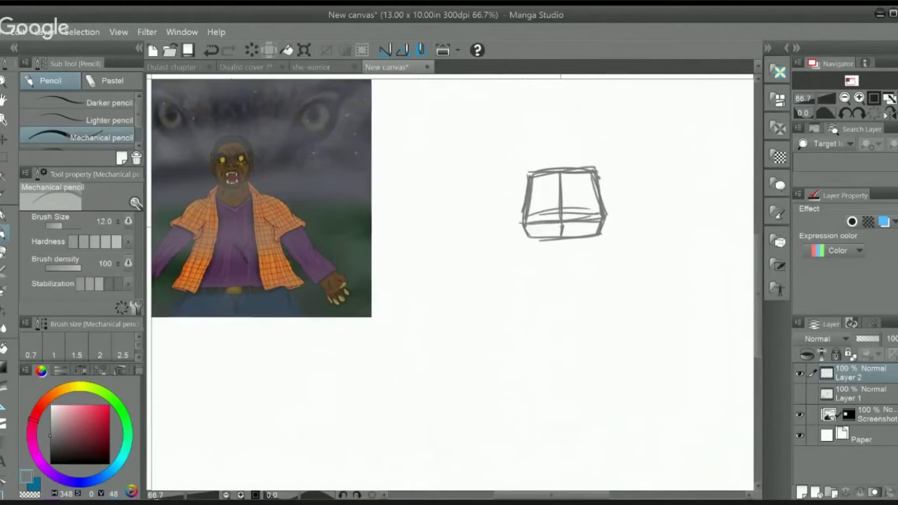
Step: Draw horizontal guide lines across the illustrated man's chest, waist and shirt hem, with a short mark at the hip
{"action": "left_click_drag", "start_coordinate": [214, 249], "coordinate": [254, 251]}
{"action": "left_click_drag", "start_coordinate": [214, 204], "coordinate": [253, 203]}
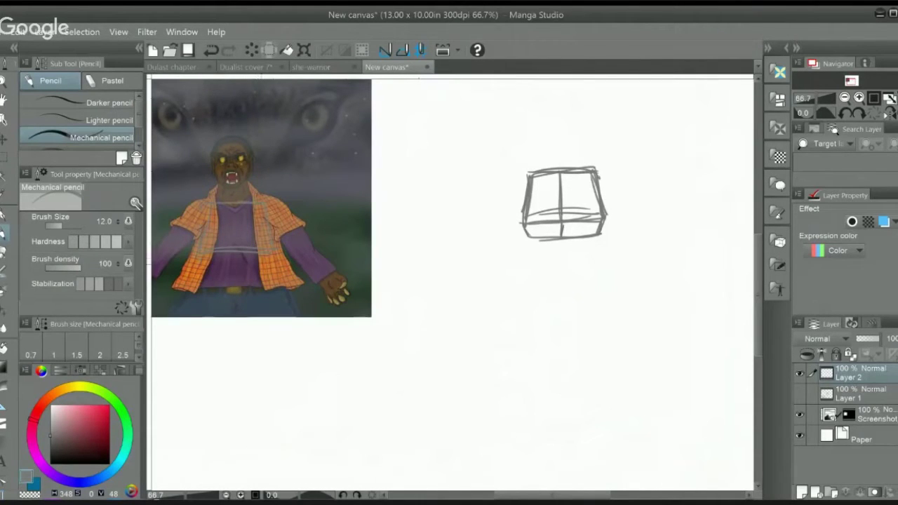
{"action": "left_click_drag", "start_coordinate": [202, 270], "coordinate": [261, 268]}
{"action": "left_click_drag", "start_coordinate": [199, 286], "coordinate": [264, 288]}
{"action": "left_click_drag", "start_coordinate": [197, 298], "coordinate": [210, 303]}
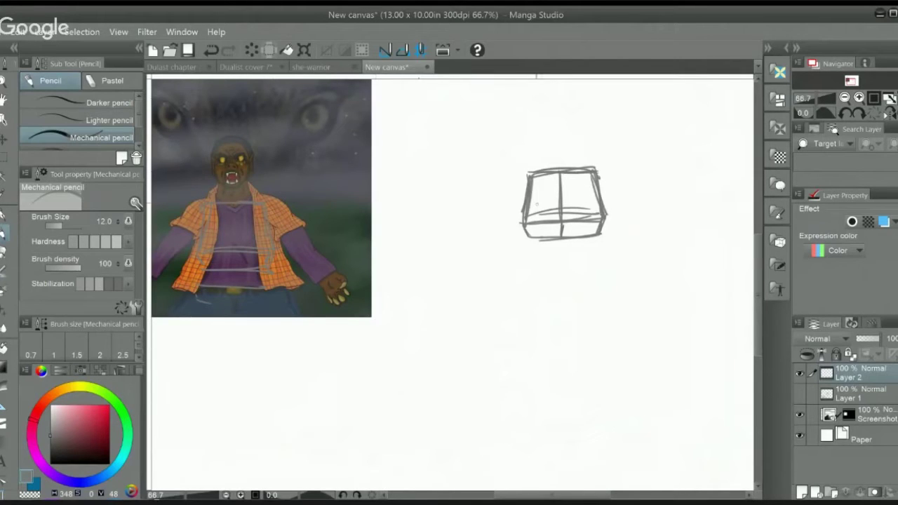
Step: Sketch the flattened, tapering upper section of a pelvis block directly beneath the grey chest block
{"action": "left_click_drag", "start_coordinate": [526, 257], "coordinate": [599, 256]}
{"action": "left_click_drag", "start_coordinate": [532, 251], "coordinate": [524, 266]}
{"action": "left_click_drag", "start_coordinate": [597, 254], "coordinate": [608, 260]}
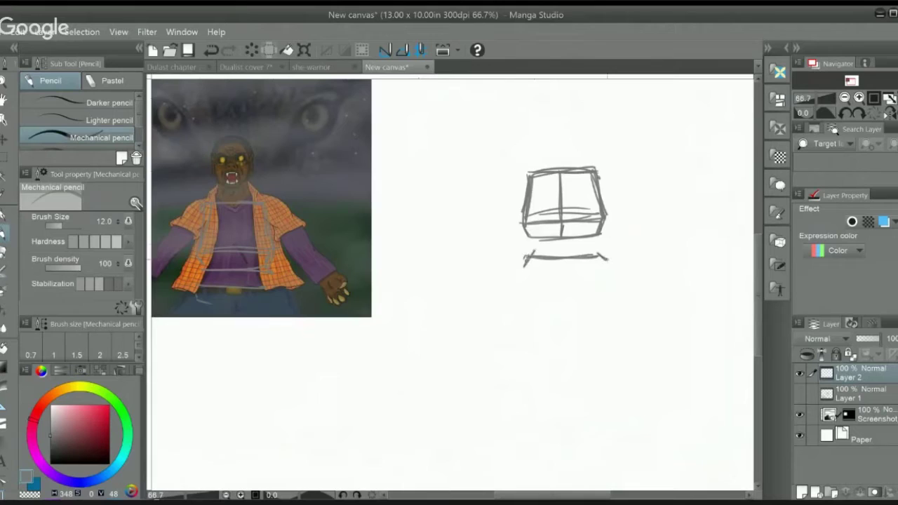
{"action": "mouse_move", "coordinate": [524, 278]}
{"action": "left_mouse_down"}
{"action": "mouse_move", "coordinate": [614, 276]}
{"action": "mouse_move", "coordinate": [545, 271]}
{"action": "mouse_move", "coordinate": [609, 270]}
{"action": "left_mouse_up"}
{"action": "left_click_drag", "start_coordinate": [608, 269], "coordinate": [610, 258]}
{"action": "left_click_drag", "start_coordinate": [519, 275], "coordinate": [598, 271]}
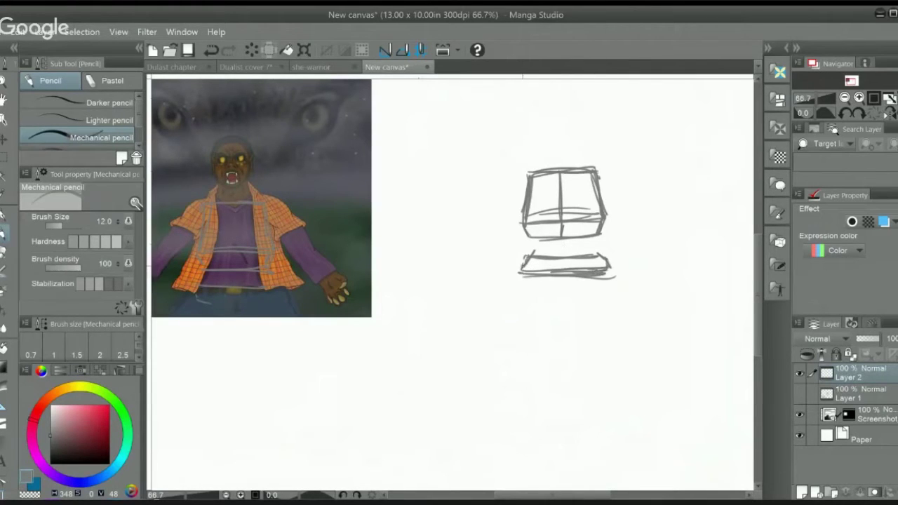
{"action": "left_click_drag", "start_coordinate": [523, 271], "coordinate": [522, 288]}
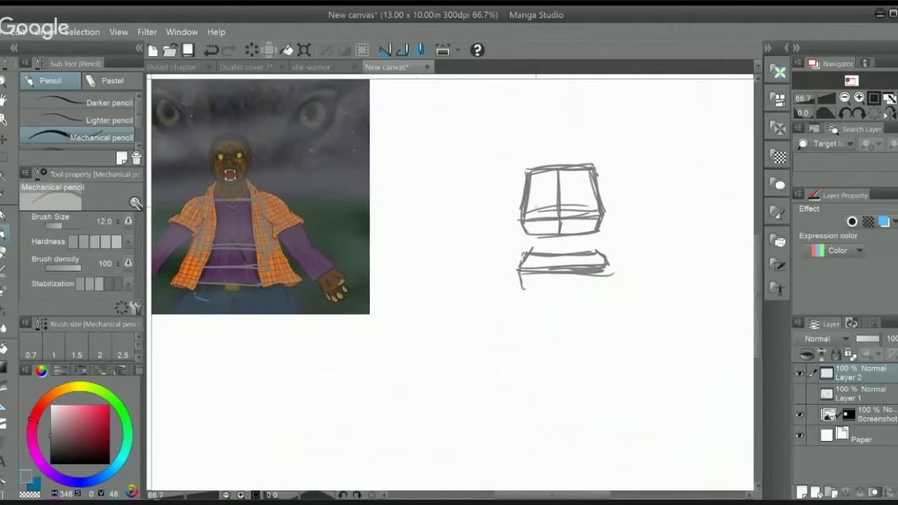
Step: Add a rib-cage arch and reinforced sides to the chest block, and complete the pelvis block with a narrowing lower half
{"action": "mouse_move", "coordinate": [531, 219]}
{"action": "left_mouse_down"}
{"action": "mouse_move", "coordinate": [554, 196]}
{"action": "mouse_move", "coordinate": [575, 199]}
{"action": "mouse_move", "coordinate": [593, 233]}
{"action": "mouse_move", "coordinate": [548, 201]}
{"action": "mouse_move", "coordinate": [524, 234]}
{"action": "mouse_move", "coordinate": [519, 210]}
{"action": "left_mouse_up"}
{"action": "mouse_move", "coordinate": [530, 233]}
{"action": "left_mouse_down"}
{"action": "mouse_move", "coordinate": [580, 203]}
{"action": "mouse_move", "coordinate": [589, 229]}
{"action": "left_mouse_up"}
{"action": "left_click_drag", "start_coordinate": [544, 210], "coordinate": [534, 233]}
{"action": "left_click_drag", "start_coordinate": [529, 265], "coordinate": [516, 292]}
{"action": "left_click_drag", "start_coordinate": [530, 254], "coordinate": [597, 250]}
{"action": "mouse_move", "coordinate": [524, 270]}
{"action": "left_mouse_down"}
{"action": "mouse_move", "coordinate": [570, 274]}
{"action": "mouse_move", "coordinate": [599, 258]}
{"action": "mouse_move", "coordinate": [540, 306]}
{"action": "left_mouse_up"}
{"action": "mouse_move", "coordinate": [606, 267]}
{"action": "left_mouse_down"}
{"action": "mouse_move", "coordinate": [595, 299]}
{"action": "mouse_move", "coordinate": [597, 291]}
{"action": "left_mouse_up"}
{"action": "mouse_move", "coordinate": [530, 300]}
{"action": "left_mouse_down"}
{"action": "mouse_move", "coordinate": [601, 295]}
{"action": "mouse_move", "coordinate": [593, 298]}
{"action": "left_mouse_up"}
{"action": "left_click_drag", "start_coordinate": [536, 170], "coordinate": [520, 216]}
{"action": "left_click_drag", "start_coordinate": [588, 165], "coordinate": [594, 186]}
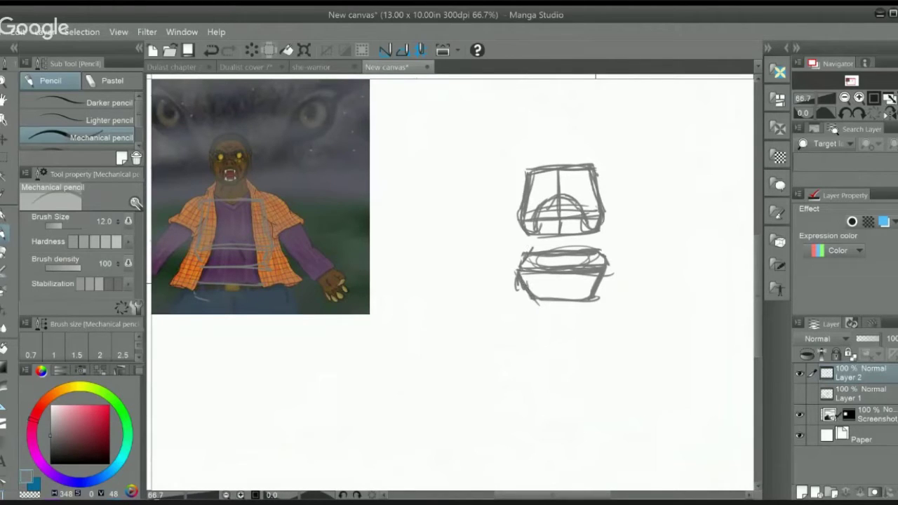
{"action": "mouse_move", "coordinate": [506, 285]}
{"action": "left_mouse_down"}
{"action": "mouse_move", "coordinate": [512, 296]}
{"action": "mouse_move", "coordinate": [507, 286]}
{"action": "left_mouse_up"}
{"action": "left_click_drag", "start_coordinate": [607, 282], "coordinate": [605, 289]}
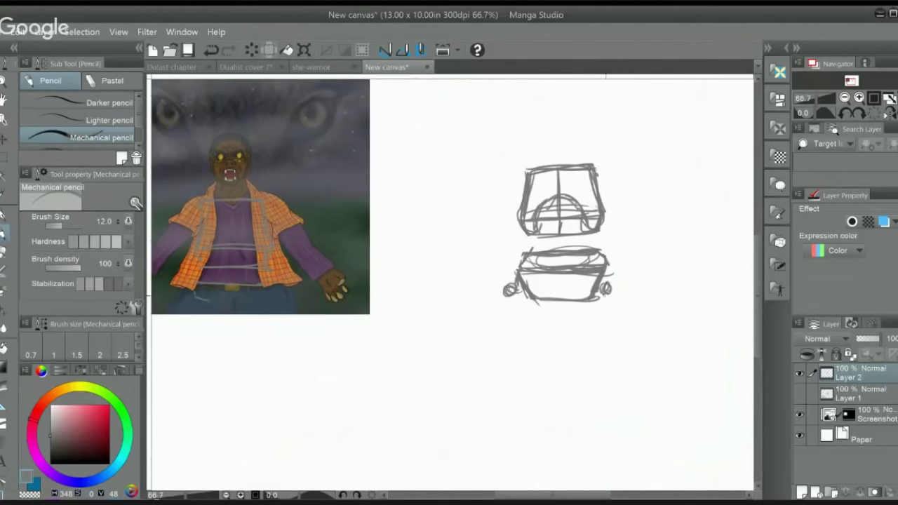
{"action": "key", "text": "ctrl+z"}
{"action": "key", "text": "ctrl+z"}
Step: Mark the angled leg openings on the pelvis block and sketch two thighs spreading outward from it
{"action": "mouse_move", "coordinate": [538, 291]}
{"action": "left_mouse_down"}
{"action": "mouse_move", "coordinate": [517, 291]}
{"action": "mouse_move", "coordinate": [539, 291]}
{"action": "left_mouse_up"}
{"action": "left_click_drag", "start_coordinate": [580, 268], "coordinate": [568, 292]}
{"action": "mouse_move", "coordinate": [515, 262]}
{"action": "left_mouse_down"}
{"action": "mouse_move", "coordinate": [483, 315]}
{"action": "mouse_move", "coordinate": [458, 328]}
{"action": "mouse_move", "coordinate": [520, 317]}
{"action": "mouse_move", "coordinate": [544, 296]}
{"action": "left_mouse_up"}
{"action": "left_click_drag", "start_coordinate": [463, 309], "coordinate": [494, 336]}
{"action": "mouse_move", "coordinate": [512, 268]}
{"action": "left_mouse_down"}
{"action": "mouse_move", "coordinate": [461, 324]}
{"action": "mouse_move", "coordinate": [540, 297]}
{"action": "mouse_move", "coordinate": [641, 323]}
{"action": "left_mouse_up"}
{"action": "left_click_drag", "start_coordinate": [607, 266], "coordinate": [644, 324]}
{"action": "left_click_drag", "start_coordinate": [568, 305], "coordinate": [614, 271]}
{"action": "left_click_drag", "start_coordinate": [561, 290], "coordinate": [612, 338]}
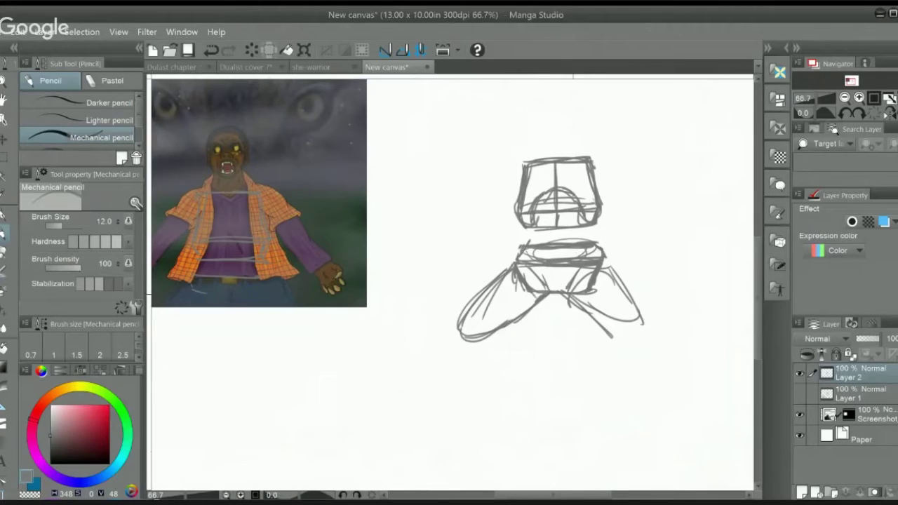
Step: Raise the brush size to 15 and build up the right-hand thigh with contour rings, firmer sides and a rounded knee
{"action": "left_click_drag", "start_coordinate": [555, 306], "coordinate": [491, 320]}
{"action": "key", "text": "ctrl+plus"}
{"action": "left_click_drag", "start_coordinate": [550, 299], "coordinate": [570, 292]}
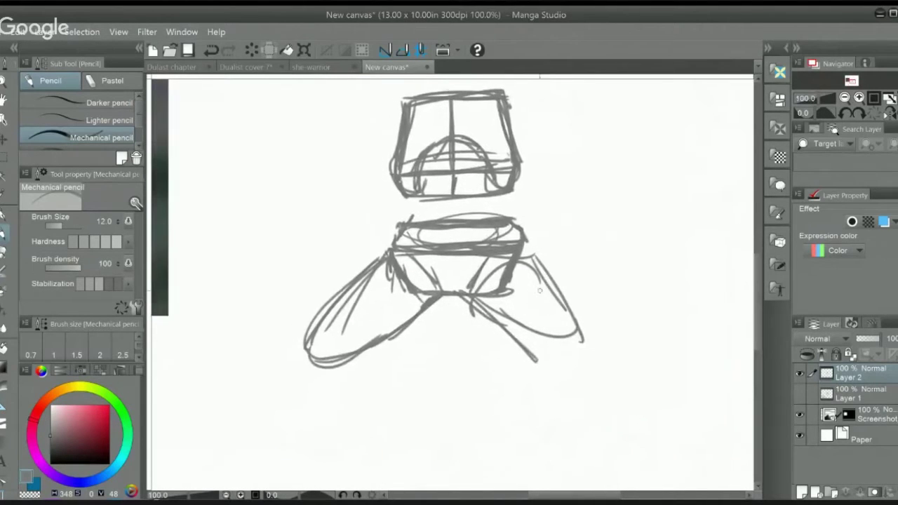
{"action": "scroll", "coordinate": [540, 290], "scroll_direction": "down", "scroll_amount": 1}
{"action": "key", "text": "bracketright"}
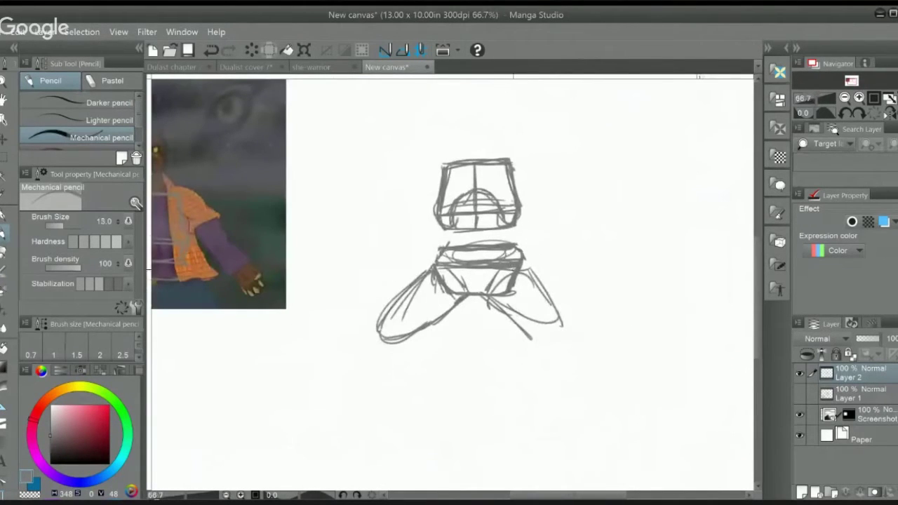
{"action": "mouse_move", "coordinate": [498, 296]}
{"action": "left_mouse_down"}
{"action": "mouse_move", "coordinate": [505, 311]}
{"action": "mouse_move", "coordinate": [529, 269]}
{"action": "left_mouse_up"}
{"action": "mouse_move", "coordinate": [510, 317]}
{"action": "left_mouse_down"}
{"action": "mouse_move", "coordinate": [517, 284]}
{"action": "mouse_move", "coordinate": [539, 283]}
{"action": "left_mouse_up"}
{"action": "mouse_move", "coordinate": [516, 313]}
{"action": "left_mouse_down"}
{"action": "mouse_move", "coordinate": [541, 284]}
{"action": "mouse_move", "coordinate": [525, 333]}
{"action": "mouse_move", "coordinate": [552, 297]}
{"action": "left_mouse_up"}
{"action": "left_click_drag", "start_coordinate": [527, 327], "coordinate": [550, 303]}
{"action": "mouse_move", "coordinate": [531, 339]}
{"action": "left_mouse_down"}
{"action": "mouse_move", "coordinate": [543, 311]}
{"action": "mouse_move", "coordinate": [562, 327]}
{"action": "mouse_move", "coordinate": [551, 351]}
{"action": "left_mouse_up"}
{"action": "mouse_move", "coordinate": [484, 293]}
{"action": "left_mouse_down"}
{"action": "mouse_move", "coordinate": [523, 337]}
{"action": "mouse_move", "coordinate": [553, 349]}
{"action": "left_mouse_up"}
{"action": "left_click_drag", "start_coordinate": [533, 277], "coordinate": [566, 326]}
{"action": "mouse_move", "coordinate": [566, 324]}
{"action": "left_mouse_down"}
{"action": "mouse_move", "coordinate": [571, 343]}
{"action": "mouse_move", "coordinate": [538, 345]}
{"action": "mouse_move", "coordinate": [552, 350]}
{"action": "left_mouse_up"}
{"action": "left_click_drag", "start_coordinate": [524, 275], "coordinate": [541, 294]}
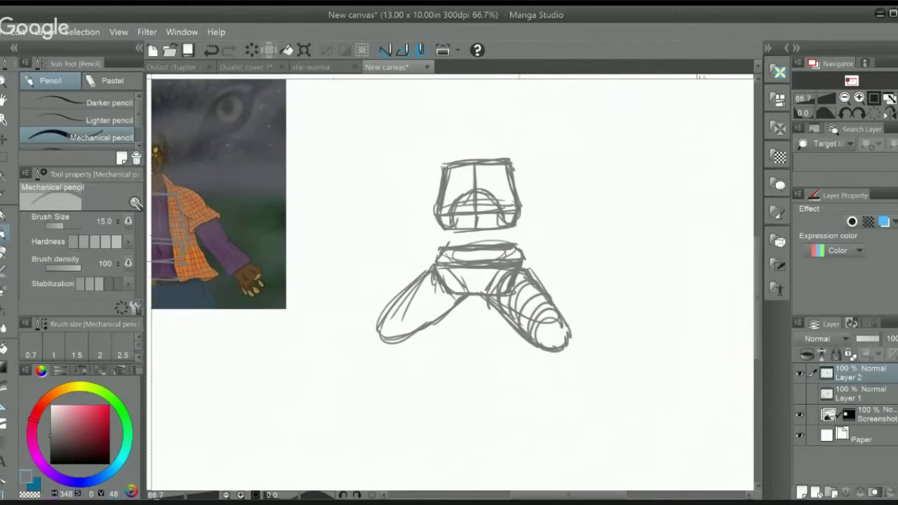
Step: Wrap contour rings around the left-hand thigh and reinforce its outline and rounded knee
{"action": "mouse_move", "coordinate": [458, 292]}
{"action": "left_mouse_down"}
{"action": "mouse_move", "coordinate": [440, 272]}
{"action": "mouse_move", "coordinate": [442, 320]}
{"action": "left_mouse_up"}
{"action": "mouse_move", "coordinate": [419, 287]}
{"action": "left_mouse_down"}
{"action": "mouse_move", "coordinate": [436, 314]}
{"action": "mouse_move", "coordinate": [415, 340]}
{"action": "left_mouse_up"}
{"action": "mouse_move", "coordinate": [395, 303]}
{"action": "left_mouse_down"}
{"action": "mouse_move", "coordinate": [413, 327]}
{"action": "mouse_move", "coordinate": [404, 338]}
{"action": "left_mouse_up"}
{"action": "mouse_move", "coordinate": [390, 300]}
{"action": "left_mouse_down"}
{"action": "mouse_move", "coordinate": [410, 341]}
{"action": "mouse_move", "coordinate": [375, 335]}
{"action": "mouse_move", "coordinate": [412, 312]}
{"action": "left_mouse_up"}
{"action": "left_click_drag", "start_coordinate": [394, 342], "coordinate": [494, 292]}
{"action": "mouse_move", "coordinate": [523, 265]}
{"action": "left_mouse_down"}
{"action": "mouse_move", "coordinate": [537, 280]}
{"action": "mouse_move", "coordinate": [554, 283]}
{"action": "mouse_move", "coordinate": [554, 270]}
{"action": "left_mouse_up"}
{"action": "mouse_move", "coordinate": [474, 323]}
{"action": "left_mouse_down"}
{"action": "mouse_move", "coordinate": [442, 353]}
{"action": "mouse_move", "coordinate": [421, 353]}
{"action": "mouse_move", "coordinate": [498, 306]}
{"action": "mouse_move", "coordinate": [511, 327]}
{"action": "left_mouse_up"}
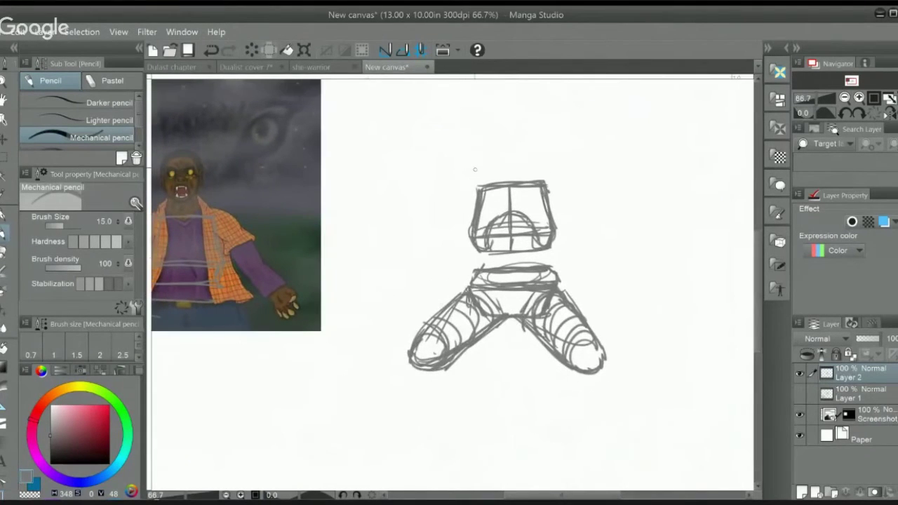
Step: Connect the chest and pelvis blocks with waist lines on both sides
{"action": "mouse_move", "coordinate": [461, 194]}
{"action": "left_mouse_down"}
{"action": "mouse_move", "coordinate": [468, 185]}
{"action": "mouse_move", "coordinate": [453, 242]}
{"action": "mouse_move", "coordinate": [449, 233]}
{"action": "mouse_move", "coordinate": [437, 243]}
{"action": "mouse_move", "coordinate": [455, 236]}
{"action": "mouse_move", "coordinate": [480, 294]}
{"action": "left_mouse_up"}
{"action": "left_click_drag", "start_coordinate": [473, 245], "coordinate": [477, 269]}
{"action": "left_click_drag", "start_coordinate": [478, 272], "coordinate": [483, 286]}
{"action": "left_click_drag", "start_coordinate": [544, 247], "coordinate": [549, 267]}
{"action": "left_click_drag", "start_coordinate": [549, 270], "coordinate": [550, 283]}
{"action": "left_click_drag", "start_coordinate": [547, 250], "coordinate": [559, 283]}
Step: Sketch the mannequin's left-hand arm with a shoulder cap, upper arm, elbow joint and bent forearm
{"action": "left_click_drag", "start_coordinate": [473, 220], "coordinate": [458, 238]}
{"action": "mouse_move", "coordinate": [462, 188]}
{"action": "left_mouse_down"}
{"action": "mouse_move", "coordinate": [450, 204]}
{"action": "mouse_move", "coordinate": [481, 182]}
{"action": "left_mouse_up"}
{"action": "mouse_move", "coordinate": [453, 228]}
{"action": "left_mouse_down"}
{"action": "mouse_move", "coordinate": [432, 244]}
{"action": "mouse_move", "coordinate": [440, 253]}
{"action": "left_mouse_up"}
{"action": "mouse_move", "coordinate": [425, 224]}
{"action": "left_mouse_down"}
{"action": "mouse_move", "coordinate": [449, 236]}
{"action": "mouse_move", "coordinate": [416, 259]}
{"action": "left_mouse_up"}
{"action": "mouse_move", "coordinate": [431, 238]}
{"action": "left_mouse_down"}
{"action": "mouse_move", "coordinate": [411, 246]}
{"action": "mouse_move", "coordinate": [424, 254]}
{"action": "left_mouse_up"}
{"action": "left_click_drag", "start_coordinate": [439, 221], "coordinate": [426, 234]}
{"action": "mouse_move", "coordinate": [448, 235]}
{"action": "left_mouse_down"}
{"action": "mouse_move", "coordinate": [411, 243]}
{"action": "mouse_move", "coordinate": [429, 219]}
{"action": "mouse_move", "coordinate": [401, 230]}
{"action": "mouse_move", "coordinate": [425, 222]}
{"action": "mouse_move", "coordinate": [405, 244]}
{"action": "mouse_move", "coordinate": [449, 255]}
{"action": "left_mouse_up"}
{"action": "left_click_drag", "start_coordinate": [459, 204], "coordinate": [439, 228]}
{"action": "left_click_drag", "start_coordinate": [472, 189], "coordinate": [457, 206]}
Step: Sketch the mannequin's right-hand arm with a rounded shoulder, upper arm, elbow joint and raised forearm
{"action": "mouse_move", "coordinate": [545, 180]}
{"action": "left_mouse_down"}
{"action": "mouse_move", "coordinate": [562, 208]}
{"action": "mouse_move", "coordinate": [565, 196]}
{"action": "mouse_move", "coordinate": [582, 243]}
{"action": "left_mouse_up"}
{"action": "mouse_move", "coordinate": [561, 196]}
{"action": "left_mouse_down"}
{"action": "mouse_move", "coordinate": [594, 226]}
{"action": "mouse_move", "coordinate": [581, 238]}
{"action": "mouse_move", "coordinate": [576, 215]}
{"action": "mouse_move", "coordinate": [595, 222]}
{"action": "left_mouse_up"}
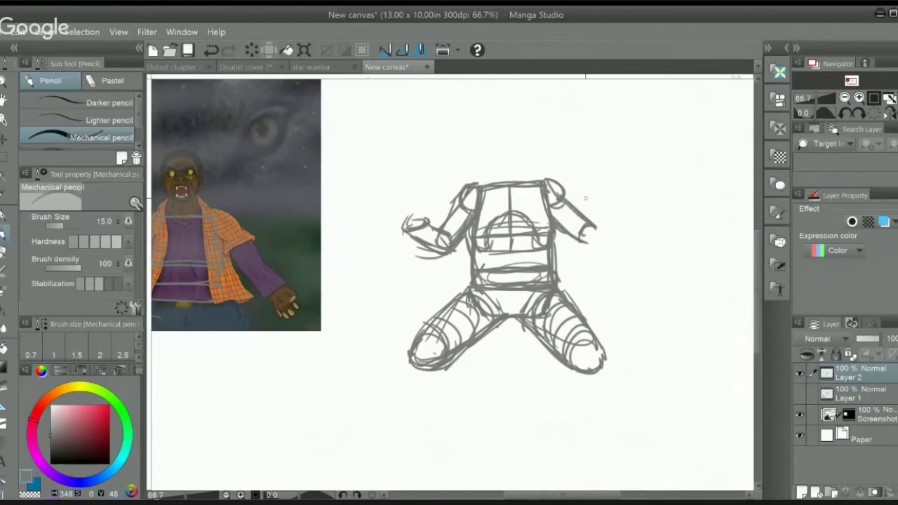
{"action": "left_click_drag", "start_coordinate": [551, 181], "coordinate": [562, 196]}
{"action": "left_click_drag", "start_coordinate": [598, 231], "coordinate": [595, 225]}
{"action": "mouse_move", "coordinate": [591, 221]}
{"action": "left_mouse_down"}
{"action": "mouse_move", "coordinate": [581, 232]}
{"action": "mouse_move", "coordinate": [597, 239]}
{"action": "mouse_move", "coordinate": [616, 199]}
{"action": "left_mouse_up"}
{"action": "left_click_drag", "start_coordinate": [588, 213], "coordinate": [609, 168]}
{"action": "left_click_drag", "start_coordinate": [605, 176], "coordinate": [617, 175]}
{"action": "mouse_move", "coordinate": [613, 182]}
{"action": "left_mouse_down"}
{"action": "mouse_move", "coordinate": [623, 166]}
{"action": "mouse_move", "coordinate": [608, 227]}
{"action": "mouse_move", "coordinate": [588, 210]}
{"action": "mouse_move", "coordinate": [579, 240]}
{"action": "mouse_move", "coordinate": [610, 212]}
{"action": "left_mouse_up"}
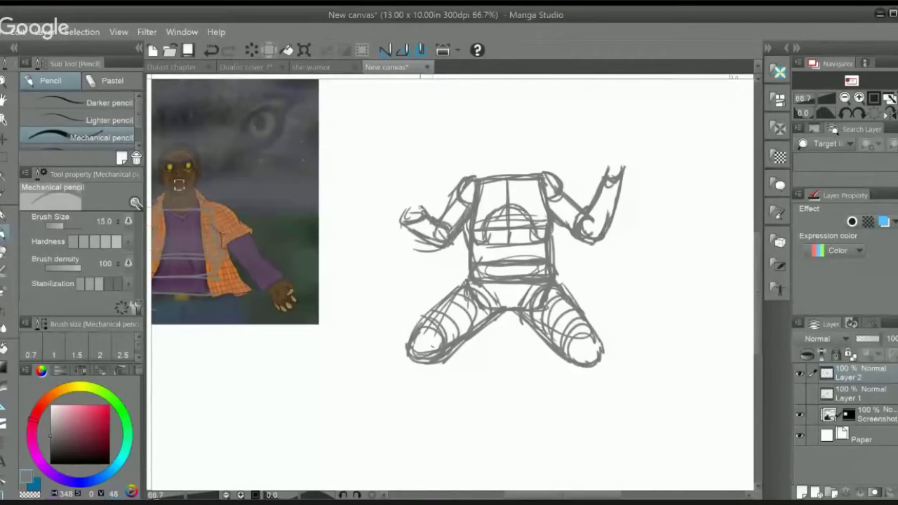
Step: Add a wrist joint and an open hand with spread fingers to the left-hand forearm
{"action": "mouse_move", "coordinate": [414, 224]}
{"action": "left_mouse_down"}
{"action": "mouse_move", "coordinate": [420, 206]}
{"action": "mouse_move", "coordinate": [425, 234]}
{"action": "left_mouse_up"}
{"action": "left_click_drag", "start_coordinate": [596, 203], "coordinate": [605, 194]}
{"action": "scroll", "coordinate": [601, 184], "scroll_direction": "up", "scroll_amount": 1}
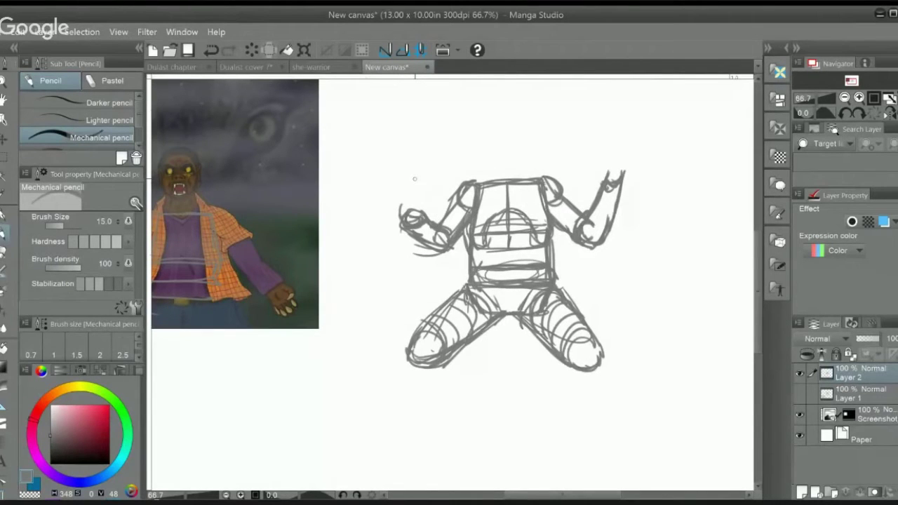
{"action": "mouse_move", "coordinate": [391, 204]}
{"action": "left_mouse_down"}
{"action": "mouse_move", "coordinate": [404, 218]}
{"action": "mouse_move", "coordinate": [420, 214]}
{"action": "mouse_move", "coordinate": [416, 192]}
{"action": "mouse_move", "coordinate": [396, 214]}
{"action": "mouse_move", "coordinate": [400, 171]}
{"action": "mouse_move", "coordinate": [409, 190]}
{"action": "mouse_move", "coordinate": [393, 193]}
{"action": "mouse_move", "coordinate": [385, 171]}
{"action": "mouse_move", "coordinate": [379, 196]}
{"action": "left_mouse_up"}
{"action": "left_click_drag", "start_coordinate": [379, 198], "coordinate": [391, 209]}
{"action": "left_click_drag", "start_coordinate": [518, 197], "coordinate": [473, 184]}
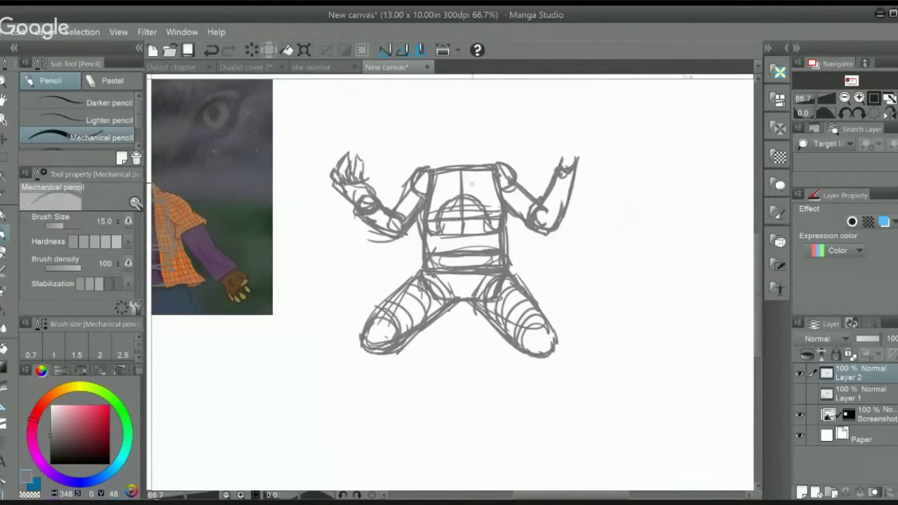
Step: Draw a wrist and an open hand with curled fingers on the raised right-hand forearm
{"action": "left_click_drag", "start_coordinate": [567, 152], "coordinate": [557, 167]}
{"action": "mouse_move", "coordinate": [579, 150]}
{"action": "left_mouse_down"}
{"action": "mouse_move", "coordinate": [577, 168]}
{"action": "mouse_move", "coordinate": [562, 148]}
{"action": "left_mouse_up"}
{"action": "mouse_move", "coordinate": [570, 142]}
{"action": "left_mouse_down"}
{"action": "mouse_move", "coordinate": [578, 138]}
{"action": "mouse_move", "coordinate": [578, 155]}
{"action": "mouse_move", "coordinate": [588, 136]}
{"action": "mouse_move", "coordinate": [581, 151]}
{"action": "mouse_move", "coordinate": [555, 132]}
{"action": "left_mouse_up"}
{"action": "left_click_drag", "start_coordinate": [555, 134], "coordinate": [564, 128]}
{"action": "mouse_move", "coordinate": [559, 133]}
{"action": "left_mouse_down"}
{"action": "mouse_move", "coordinate": [564, 149]}
{"action": "mouse_move", "coordinate": [569, 120]}
{"action": "mouse_move", "coordinate": [573, 150]}
{"action": "mouse_move", "coordinate": [577, 119]}
{"action": "mouse_move", "coordinate": [536, 112]}
{"action": "left_mouse_up"}
{"action": "left_click_drag", "start_coordinate": [401, 196], "coordinate": [434, 154]}
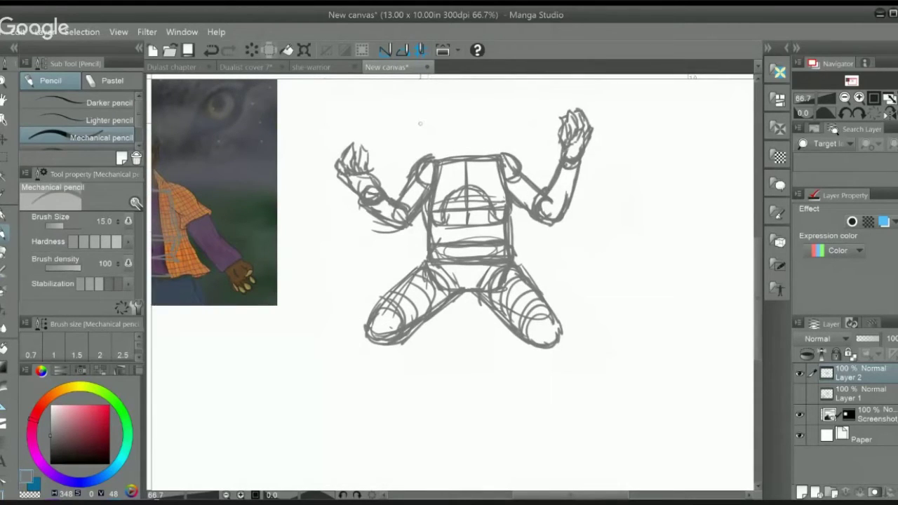
Step: Sketch a rounded head above the chest block, with an inner arc and a small boxy shape on the face
{"action": "left_click_drag", "start_coordinate": [432, 161], "coordinate": [462, 156]}
{"action": "left_click_drag", "start_coordinate": [537, 157], "coordinate": [496, 177]}
{"action": "scroll", "coordinate": [492, 178], "scroll_direction": "down", "scroll_amount": 1}
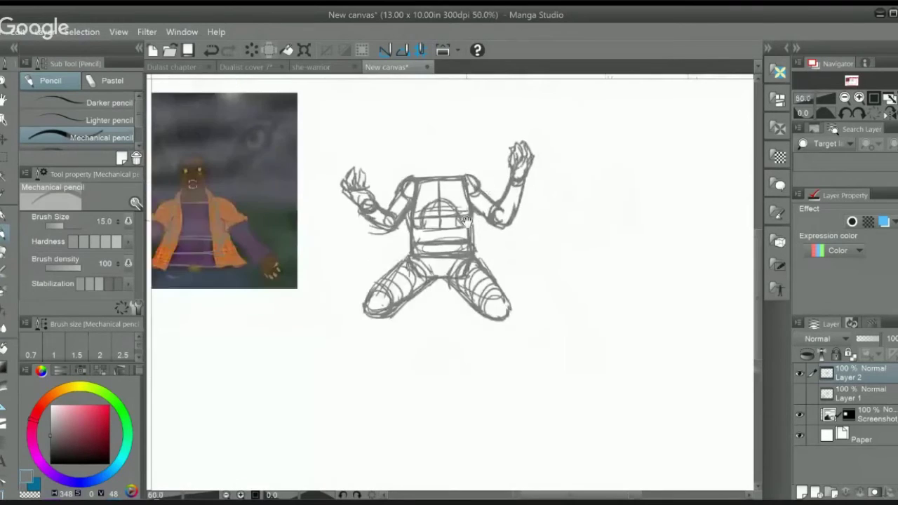
{"action": "left_click_drag", "start_coordinate": [470, 224], "coordinate": [465, 255]}
{"action": "scroll", "coordinate": [465, 255], "scroll_direction": "up", "scroll_amount": 2}
{"action": "mouse_move", "coordinate": [407, 237]}
{"action": "left_mouse_down"}
{"action": "mouse_move", "coordinate": [406, 208]}
{"action": "mouse_move", "coordinate": [442, 190]}
{"action": "left_mouse_up"}
{"action": "mouse_move", "coordinate": [398, 221]}
{"action": "left_mouse_down"}
{"action": "mouse_move", "coordinate": [406, 188]}
{"action": "mouse_move", "coordinate": [458, 214]}
{"action": "left_mouse_up"}
{"action": "mouse_move", "coordinate": [435, 168]}
{"action": "left_mouse_down"}
{"action": "mouse_move", "coordinate": [399, 234]}
{"action": "mouse_move", "coordinate": [465, 234]}
{"action": "mouse_move", "coordinate": [428, 166]}
{"action": "left_mouse_up"}
{"action": "mouse_move", "coordinate": [402, 234]}
{"action": "left_mouse_down"}
{"action": "mouse_move", "coordinate": [425, 166]}
{"action": "mouse_move", "coordinate": [458, 205]}
{"action": "mouse_move", "coordinate": [453, 233]}
{"action": "left_mouse_up"}
{"action": "mouse_move", "coordinate": [409, 209]}
{"action": "left_mouse_down"}
{"action": "mouse_move", "coordinate": [428, 182]}
{"action": "mouse_move", "coordinate": [447, 183]}
{"action": "left_mouse_up"}
{"action": "mouse_move", "coordinate": [432, 186]}
{"action": "left_mouse_down"}
{"action": "mouse_move", "coordinate": [455, 214]}
{"action": "mouse_move", "coordinate": [409, 205]}
{"action": "mouse_move", "coordinate": [401, 224]}
{"action": "left_mouse_up"}
{"action": "mouse_move", "coordinate": [414, 206]}
{"action": "left_mouse_down"}
{"action": "mouse_move", "coordinate": [442, 200]}
{"action": "mouse_move", "coordinate": [442, 214]}
{"action": "left_mouse_up"}
{"action": "left_click_drag", "start_coordinate": [417, 203], "coordinate": [414, 223]}
{"action": "mouse_move", "coordinate": [414, 223]}
{"action": "left_mouse_down"}
{"action": "mouse_move", "coordinate": [440, 223]}
{"action": "mouse_move", "coordinate": [443, 209]}
{"action": "mouse_move", "coordinate": [419, 223]}
{"action": "mouse_move", "coordinate": [415, 207]}
{"action": "mouse_move", "coordinate": [444, 206]}
{"action": "left_mouse_up"}
Step: Fade the whole mannequin sketch to a pale underdrawing with a large soft brush
{"action": "scroll", "coordinate": [471, 195], "scroll_direction": "down", "scroll_amount": 4}
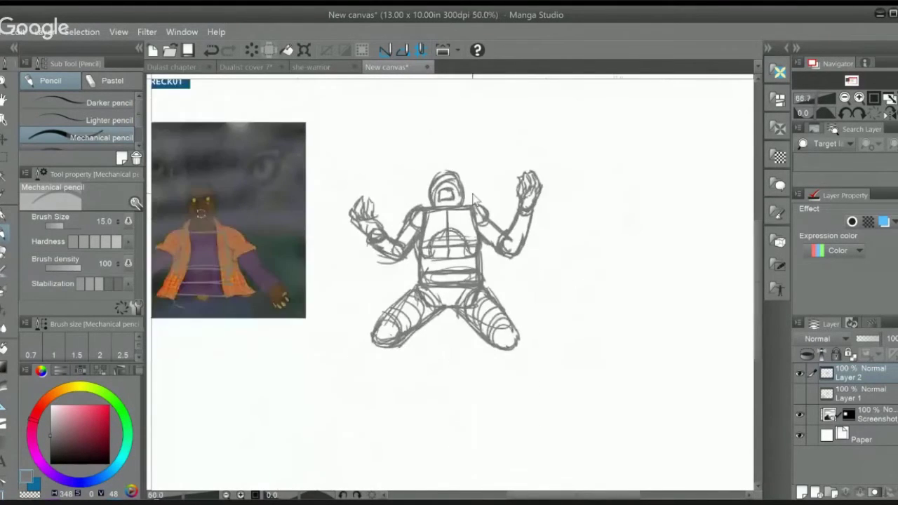
{"action": "scroll", "coordinate": [473, 197], "scroll_direction": "up", "scroll_amount": 4}
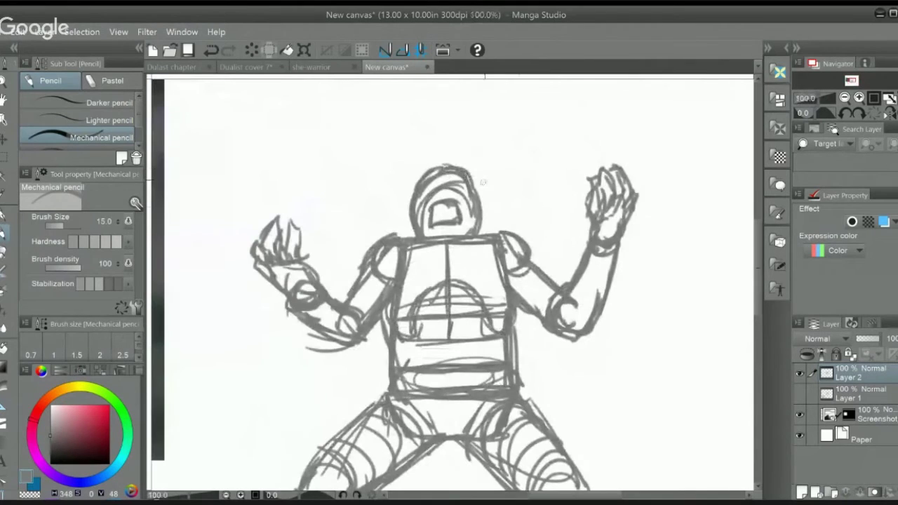
{"action": "scroll", "coordinate": [517, 211], "scroll_direction": "down", "scroll_amount": 4}
{"action": "mouse_move", "coordinate": [517, 211]}
{"action": "left_mouse_down"}
{"action": "mouse_move", "coordinate": [481, 182]}
{"action": "mouse_move", "coordinate": [527, 173]}
{"action": "mouse_move", "coordinate": [484, 267]}
{"action": "mouse_move", "coordinate": [381, 290]}
{"action": "left_mouse_up"}
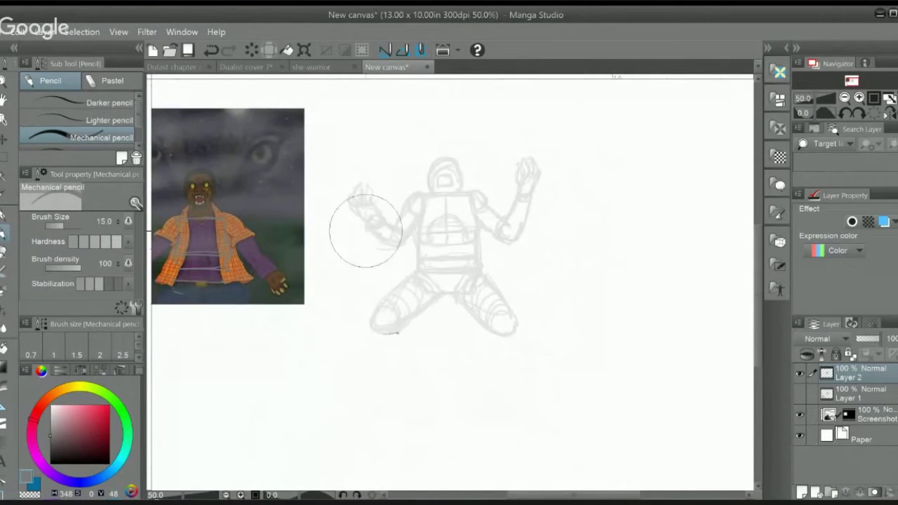
{"action": "scroll", "coordinate": [491, 192], "scroll_direction": "up", "scroll_amount": 3}
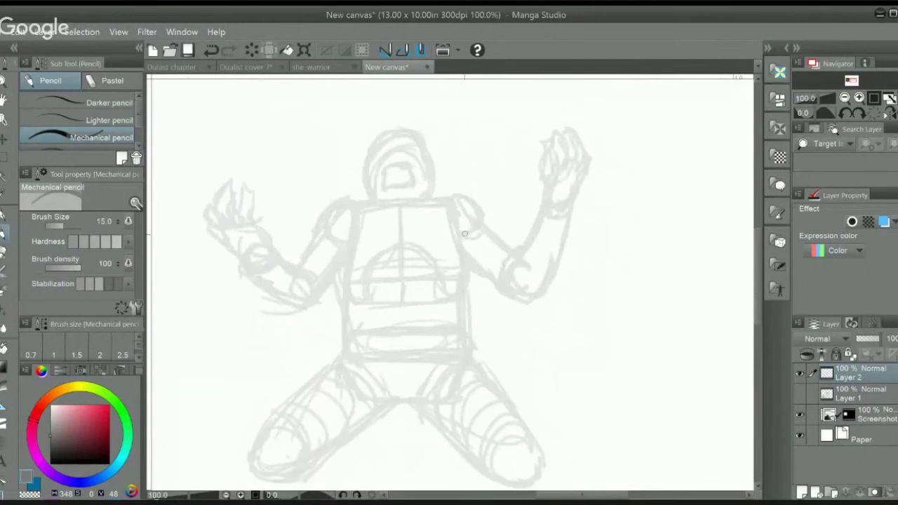
Step: Reduce the brush size to 10 and draw cleaner torso contours over the faded mannequin, narrowing at the waist
{"action": "left_click_drag", "start_coordinate": [434, 285], "coordinate": [431, 166]}
{"action": "key", "text": "bracketleft"}
{"action": "key", "text": "bracketleft"}
{"action": "left_click_drag", "start_coordinate": [351, 127], "coordinate": [336, 209]}
{"action": "left_click_drag", "start_coordinate": [335, 166], "coordinate": [330, 272]}
{"action": "mouse_move", "coordinate": [450, 181]}
{"action": "left_mouse_down"}
{"action": "mouse_move", "coordinate": [444, 225]}
{"action": "mouse_move", "coordinate": [462, 268]}
{"action": "left_mouse_up"}
{"action": "left_click_drag", "start_coordinate": [448, 236], "coordinate": [467, 270]}
{"action": "left_click_drag", "start_coordinate": [461, 279], "coordinate": [463, 211]}
Step: Outline the crotch, hip creases and both thighs with rounded knees over the faded underdrawing
{"action": "left_click_drag", "start_coordinate": [382, 251], "coordinate": [421, 243]}
{"action": "mouse_move", "coordinate": [331, 202]}
{"action": "left_mouse_down"}
{"action": "mouse_move", "coordinate": [375, 261]}
{"action": "mouse_move", "coordinate": [289, 327]}
{"action": "left_mouse_up"}
{"action": "left_click_drag", "start_coordinate": [365, 270], "coordinate": [276, 329]}
{"action": "mouse_move", "coordinate": [331, 203]}
{"action": "left_mouse_down"}
{"action": "mouse_move", "coordinate": [236, 303]}
{"action": "mouse_move", "coordinate": [243, 326]}
{"action": "mouse_move", "coordinate": [293, 323]}
{"action": "mouse_move", "coordinate": [326, 297]}
{"action": "left_mouse_up"}
{"action": "mouse_move", "coordinate": [297, 322]}
{"action": "left_mouse_down"}
{"action": "mouse_move", "coordinate": [253, 334]}
{"action": "mouse_move", "coordinate": [283, 327]}
{"action": "mouse_move", "coordinate": [461, 205]}
{"action": "mouse_move", "coordinate": [523, 287]}
{"action": "left_mouse_up"}
{"action": "left_click_drag", "start_coordinate": [486, 228], "coordinate": [533, 300]}
{"action": "left_click_drag", "start_coordinate": [419, 260], "coordinate": [478, 316]}
{"action": "mouse_move", "coordinate": [445, 283]}
{"action": "left_mouse_down"}
{"action": "mouse_move", "coordinate": [491, 328]}
{"action": "mouse_move", "coordinate": [518, 337]}
{"action": "mouse_move", "coordinate": [536, 308]}
{"action": "mouse_move", "coordinate": [537, 324]}
{"action": "left_mouse_up"}
{"action": "mouse_move", "coordinate": [484, 322]}
{"action": "left_mouse_down"}
{"action": "mouse_move", "coordinate": [519, 330]}
{"action": "mouse_move", "coordinate": [529, 304]}
{"action": "left_mouse_up"}
{"action": "left_click_drag", "start_coordinate": [525, 300], "coordinate": [532, 321]}
{"action": "mouse_move", "coordinate": [237, 300]}
{"action": "left_mouse_down"}
{"action": "mouse_move", "coordinate": [274, 339]}
{"action": "mouse_move", "coordinate": [252, 339]}
{"action": "mouse_move", "coordinate": [234, 316]}
{"action": "left_mouse_up"}
{"action": "left_click_drag", "start_coordinate": [239, 303], "coordinate": [252, 288]}
{"action": "mouse_move", "coordinate": [363, 259]}
{"action": "left_mouse_down"}
{"action": "mouse_move", "coordinate": [409, 254]}
{"action": "mouse_move", "coordinate": [472, 313]}
{"action": "mouse_move", "coordinate": [533, 339]}
{"action": "left_mouse_up"}
Step: Draw the collar line, lower chest contours and both shoulder caps over the faded chest block
{"action": "mouse_move", "coordinate": [495, 247]}
{"action": "left_mouse_down"}
{"action": "mouse_move", "coordinate": [467, 202]}
{"action": "mouse_move", "coordinate": [511, 315]}
{"action": "mouse_move", "coordinate": [480, 182]}
{"action": "left_mouse_up"}
{"action": "mouse_move", "coordinate": [363, 178]}
{"action": "left_mouse_down"}
{"action": "mouse_move", "coordinate": [378, 191]}
{"action": "mouse_move", "coordinate": [418, 190]}
{"action": "left_mouse_up"}
{"action": "left_click_drag", "start_coordinate": [383, 152], "coordinate": [467, 149]}
{"action": "mouse_move", "coordinate": [430, 195]}
{"action": "left_mouse_down"}
{"action": "mouse_move", "coordinate": [477, 183]}
{"action": "mouse_move", "coordinate": [464, 193]}
{"action": "mouse_move", "coordinate": [489, 161]}
{"action": "mouse_move", "coordinate": [501, 163]}
{"action": "left_mouse_up"}
{"action": "mouse_move", "coordinate": [473, 145]}
{"action": "left_mouse_down"}
{"action": "mouse_move", "coordinate": [498, 148]}
{"action": "mouse_move", "coordinate": [504, 167]}
{"action": "mouse_move", "coordinate": [503, 150]}
{"action": "left_mouse_up"}
{"action": "mouse_move", "coordinate": [373, 151]}
{"action": "left_mouse_down"}
{"action": "mouse_move", "coordinate": [348, 153]}
{"action": "mouse_move", "coordinate": [345, 172]}
{"action": "left_mouse_up"}
{"action": "mouse_move", "coordinate": [366, 185]}
{"action": "left_mouse_down"}
{"action": "mouse_move", "coordinate": [350, 175]}
{"action": "mouse_move", "coordinate": [348, 196]}
{"action": "mouse_move", "coordinate": [317, 224]}
{"action": "mouse_move", "coordinate": [365, 218]}
{"action": "left_mouse_up"}
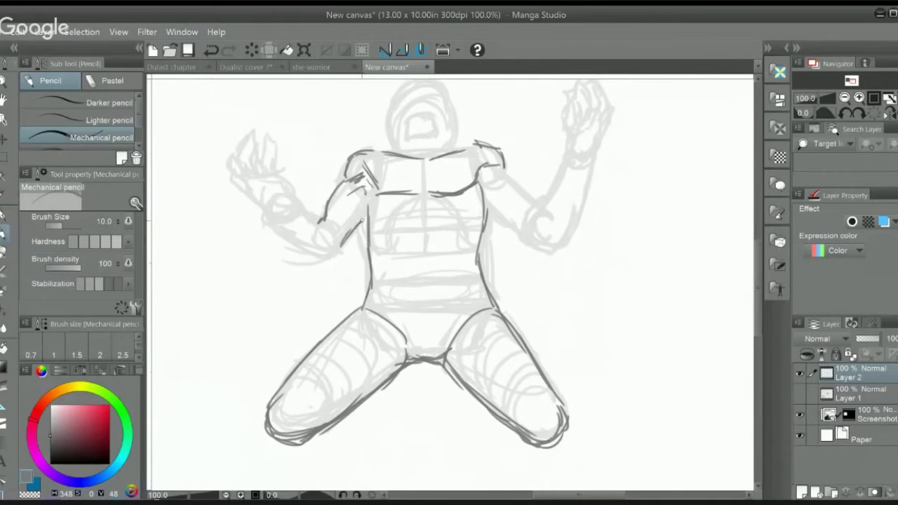
Step: Outline the right-hand arm over the underdrawing, including its elbow, forearm, wrist and open hand with fingers
{"action": "left_click_drag", "start_coordinate": [484, 204], "coordinate": [522, 239]}
{"action": "mouse_move", "coordinate": [501, 170]}
{"action": "left_mouse_down"}
{"action": "mouse_move", "coordinate": [539, 207]}
{"action": "mouse_move", "coordinate": [534, 247]}
{"action": "mouse_move", "coordinate": [537, 203]}
{"action": "mouse_move", "coordinate": [564, 157]}
{"action": "left_mouse_up"}
{"action": "mouse_move", "coordinate": [590, 157]}
{"action": "left_mouse_down"}
{"action": "mouse_move", "coordinate": [557, 239]}
{"action": "mouse_move", "coordinate": [524, 248]}
{"action": "mouse_move", "coordinate": [583, 175]}
{"action": "mouse_move", "coordinate": [598, 132]}
{"action": "mouse_move", "coordinate": [565, 158]}
{"action": "mouse_move", "coordinate": [601, 116]}
{"action": "left_mouse_up"}
{"action": "left_click_drag", "start_coordinate": [587, 78], "coordinate": [559, 133]}
{"action": "mouse_move", "coordinate": [538, 188]}
{"action": "left_mouse_down"}
{"action": "mouse_move", "coordinate": [533, 160]}
{"action": "mouse_move", "coordinate": [550, 184]}
{"action": "left_mouse_up"}
{"action": "mouse_move", "coordinate": [549, 180]}
{"action": "left_mouse_down"}
{"action": "mouse_move", "coordinate": [541, 160]}
{"action": "mouse_move", "coordinate": [559, 171]}
{"action": "mouse_move", "coordinate": [547, 172]}
{"action": "left_mouse_up"}
{"action": "mouse_move", "coordinate": [556, 146]}
{"action": "left_mouse_down"}
{"action": "mouse_move", "coordinate": [562, 171]}
{"action": "mouse_move", "coordinate": [570, 163]}
{"action": "mouse_move", "coordinate": [559, 182]}
{"action": "mouse_move", "coordinate": [577, 175]}
{"action": "mouse_move", "coordinate": [564, 140]}
{"action": "left_mouse_up"}
{"action": "mouse_move", "coordinate": [577, 173]}
{"action": "left_mouse_down"}
{"action": "mouse_move", "coordinate": [572, 185]}
{"action": "mouse_move", "coordinate": [534, 168]}
{"action": "mouse_move", "coordinate": [545, 131]}
{"action": "mouse_move", "coordinate": [568, 149]}
{"action": "left_mouse_up"}
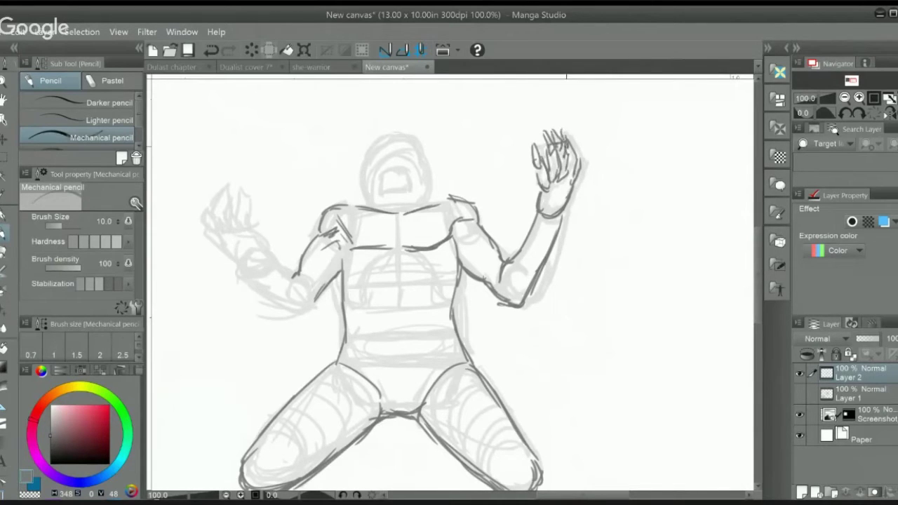
{"action": "left_click_drag", "start_coordinate": [477, 181], "coordinate": [577, 160]}
Step: Outline the left-hand forearm and elbow over the underdrawing, and define the open hand's palm and fingers
{"action": "left_click_drag", "start_coordinate": [319, 220], "coordinate": [346, 255]}
{"action": "mouse_move", "coordinate": [349, 210]}
{"action": "left_mouse_down"}
{"action": "mouse_move", "coordinate": [379, 251]}
{"action": "mouse_move", "coordinate": [411, 271]}
{"action": "left_mouse_up"}
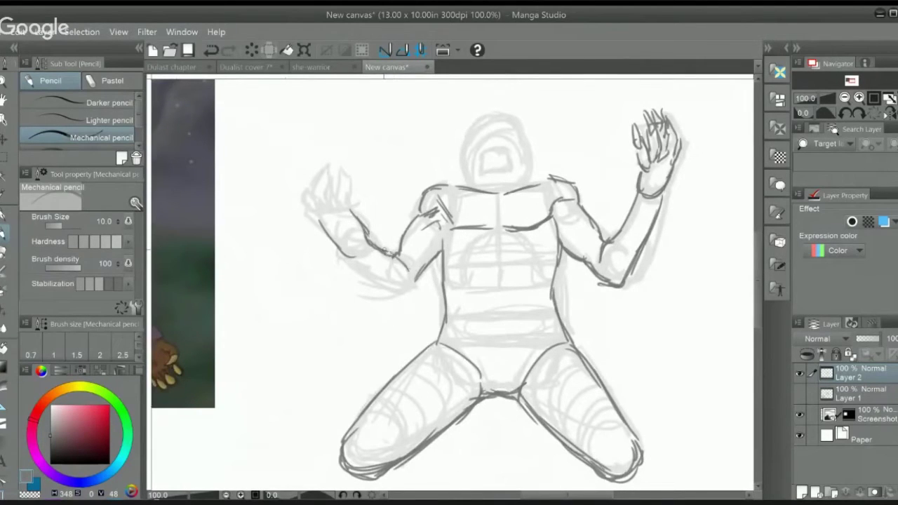
{"action": "mouse_move", "coordinate": [344, 255]}
{"action": "left_mouse_down"}
{"action": "mouse_move", "coordinate": [386, 288]}
{"action": "mouse_move", "coordinate": [404, 293]}
{"action": "mouse_move", "coordinate": [416, 282]}
{"action": "left_mouse_up"}
{"action": "left_click_drag", "start_coordinate": [378, 239], "coordinate": [383, 246]}
{"action": "mouse_move", "coordinate": [316, 226]}
{"action": "left_mouse_down"}
{"action": "mouse_move", "coordinate": [303, 212]}
{"action": "mouse_move", "coordinate": [318, 179]}
{"action": "left_mouse_up"}
{"action": "mouse_move", "coordinate": [329, 214]}
{"action": "left_mouse_down"}
{"action": "mouse_move", "coordinate": [321, 189]}
{"action": "mouse_move", "coordinate": [340, 177]}
{"action": "mouse_move", "coordinate": [344, 218]}
{"action": "mouse_move", "coordinate": [341, 192]}
{"action": "left_mouse_up"}
{"action": "mouse_move", "coordinate": [343, 198]}
{"action": "left_mouse_down"}
{"action": "mouse_move", "coordinate": [352, 188]}
{"action": "mouse_move", "coordinate": [355, 214]}
{"action": "left_mouse_up"}
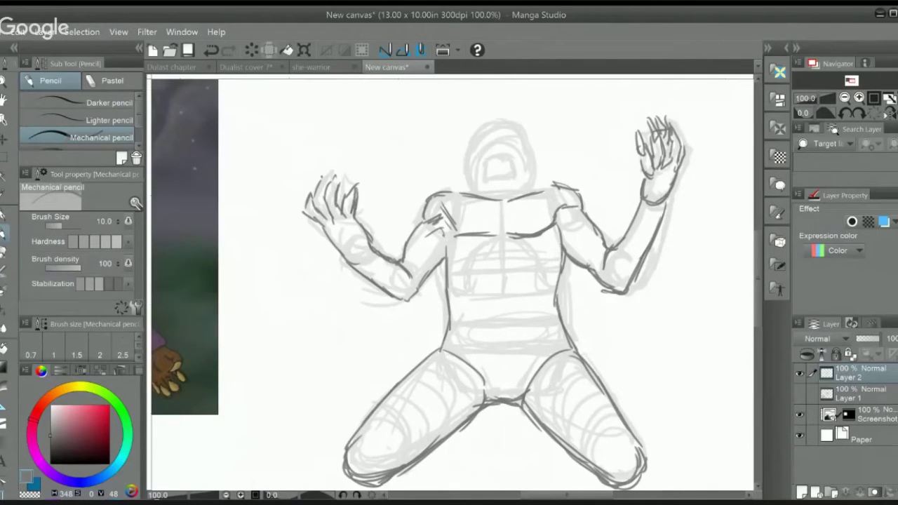
{"action": "left_click_drag", "start_coordinate": [355, 181], "coordinate": [344, 218]}
{"action": "left_click_drag", "start_coordinate": [333, 178], "coordinate": [342, 184]}
Step: Draw the sloping muscle lines between the neck and the shoulders
{"action": "mouse_move", "coordinate": [316, 220]}
{"action": "left_mouse_down"}
{"action": "mouse_move", "coordinate": [353, 263]}
{"action": "mouse_move", "coordinate": [412, 275]}
{"action": "mouse_move", "coordinate": [412, 303]}
{"action": "mouse_move", "coordinate": [442, 262]}
{"action": "mouse_move", "coordinate": [407, 269]}
{"action": "mouse_move", "coordinate": [425, 220]}
{"action": "mouse_move", "coordinate": [453, 194]}
{"action": "left_mouse_up"}
{"action": "mouse_move", "coordinate": [508, 184]}
{"action": "left_mouse_down"}
{"action": "mouse_move", "coordinate": [569, 181]}
{"action": "mouse_move", "coordinate": [542, 165]}
{"action": "mouse_move", "coordinate": [476, 200]}
{"action": "left_mouse_up"}
{"action": "key", "text": "ctrl+plus"}
{"action": "left_click_drag", "start_coordinate": [394, 209], "coordinate": [415, 201]}
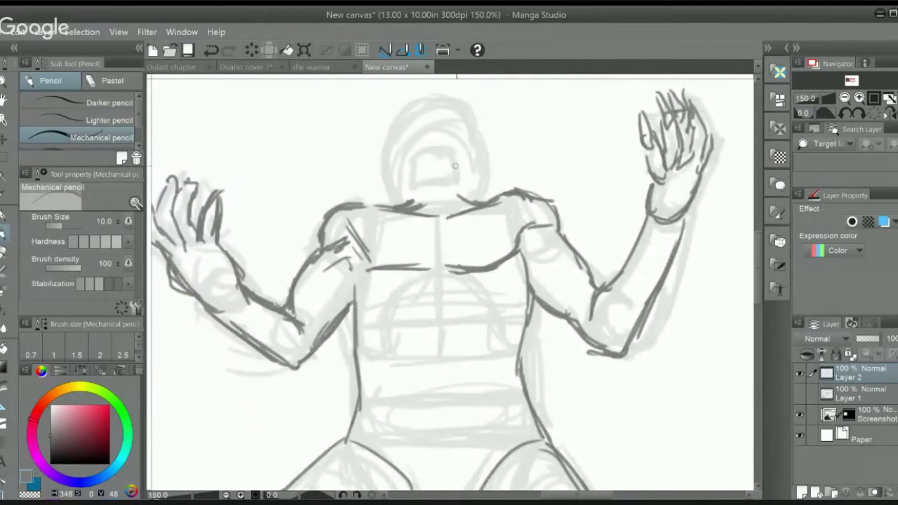
Step: Outline the rounded head over the faded underdrawing, joining its lower sides to the neck
{"action": "left_click_drag", "start_coordinate": [454, 165], "coordinate": [456, 182]}
{"action": "mouse_move", "coordinate": [391, 222]}
{"action": "left_mouse_down"}
{"action": "mouse_move", "coordinate": [383, 200]}
{"action": "mouse_move", "coordinate": [390, 149]}
{"action": "mouse_move", "coordinate": [469, 129]}
{"action": "mouse_move", "coordinate": [480, 202]}
{"action": "mouse_move", "coordinate": [442, 120]}
{"action": "mouse_move", "coordinate": [387, 184]}
{"action": "mouse_move", "coordinate": [399, 134]}
{"action": "mouse_move", "coordinate": [486, 167]}
{"action": "mouse_move", "coordinate": [477, 219]}
{"action": "left_mouse_up"}
{"action": "mouse_move", "coordinate": [407, 131]}
{"action": "left_mouse_down"}
{"action": "mouse_move", "coordinate": [383, 198]}
{"action": "mouse_move", "coordinate": [396, 219]}
{"action": "mouse_move", "coordinate": [359, 228]}
{"action": "left_mouse_up"}
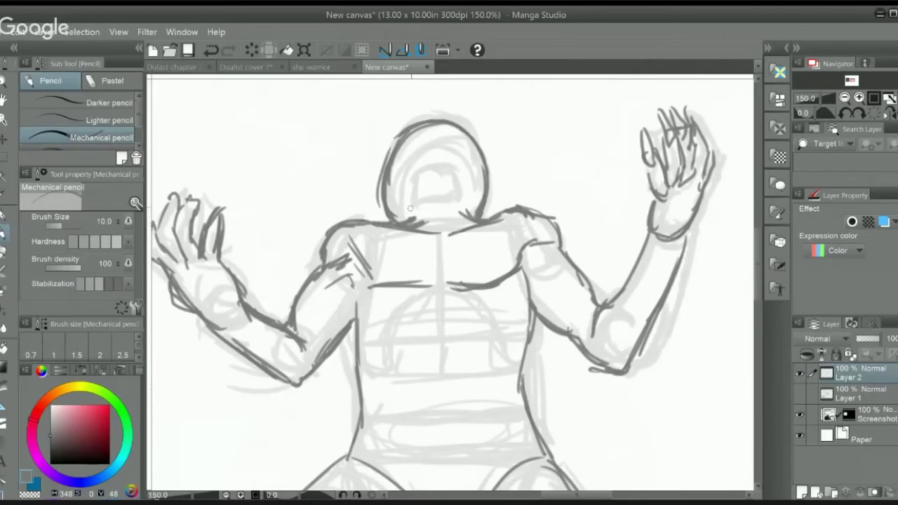
Step: Draw the wide open mouth on the lower face with pointed fangs and teeth inside
{"action": "mouse_move", "coordinate": [417, 174]}
{"action": "left_mouse_down"}
{"action": "mouse_move", "coordinate": [456, 171]}
{"action": "mouse_move", "coordinate": [461, 196]}
{"action": "mouse_move", "coordinate": [409, 191]}
{"action": "mouse_move", "coordinate": [409, 199]}
{"action": "mouse_move", "coordinate": [460, 184]}
{"action": "mouse_move", "coordinate": [464, 196]}
{"action": "mouse_move", "coordinate": [457, 177]}
{"action": "left_mouse_up"}
{"action": "mouse_move", "coordinate": [421, 178]}
{"action": "left_mouse_down"}
{"action": "mouse_move", "coordinate": [436, 160]}
{"action": "mouse_move", "coordinate": [458, 160]}
{"action": "mouse_move", "coordinate": [465, 171]}
{"action": "mouse_move", "coordinate": [442, 160]}
{"action": "mouse_move", "coordinate": [435, 168]}
{"action": "mouse_move", "coordinate": [449, 176]}
{"action": "left_mouse_up"}
{"action": "key", "text": "ctrl+z"}
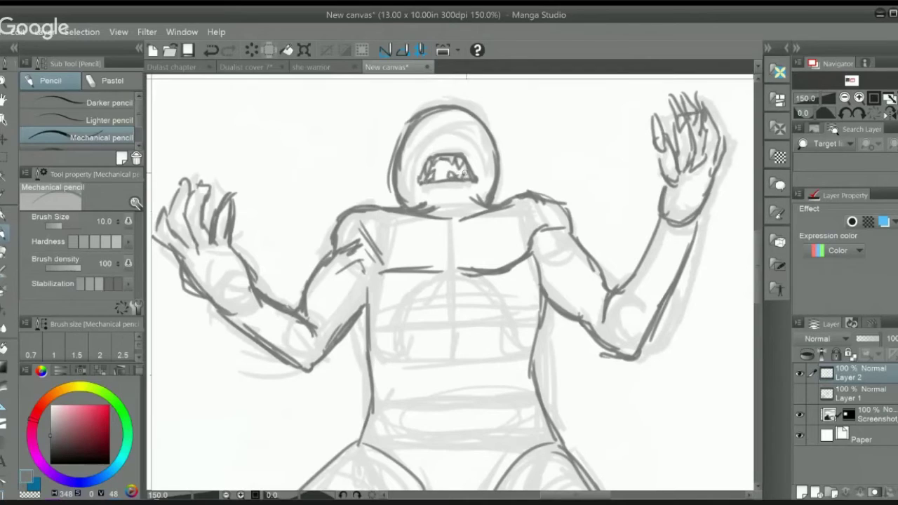
Step: Draw the nose, narrowed eyes and angry brows above the open mouth
{"action": "left_click_drag", "start_coordinate": [441, 177], "coordinate": [449, 181]}
{"action": "mouse_move", "coordinate": [438, 139]}
{"action": "left_mouse_down"}
{"action": "mouse_move", "coordinate": [456, 140]}
{"action": "mouse_move", "coordinate": [452, 130]}
{"action": "mouse_move", "coordinate": [441, 129]}
{"action": "mouse_move", "coordinate": [435, 144]}
{"action": "mouse_move", "coordinate": [443, 143]}
{"action": "left_mouse_up"}
{"action": "mouse_move", "coordinate": [449, 140]}
{"action": "left_mouse_down"}
{"action": "mouse_move", "coordinate": [437, 127]}
{"action": "mouse_move", "coordinate": [484, 128]}
{"action": "mouse_move", "coordinate": [455, 133]}
{"action": "left_mouse_up"}
{"action": "left_click_drag", "start_coordinate": [422, 134], "coordinate": [419, 138]}
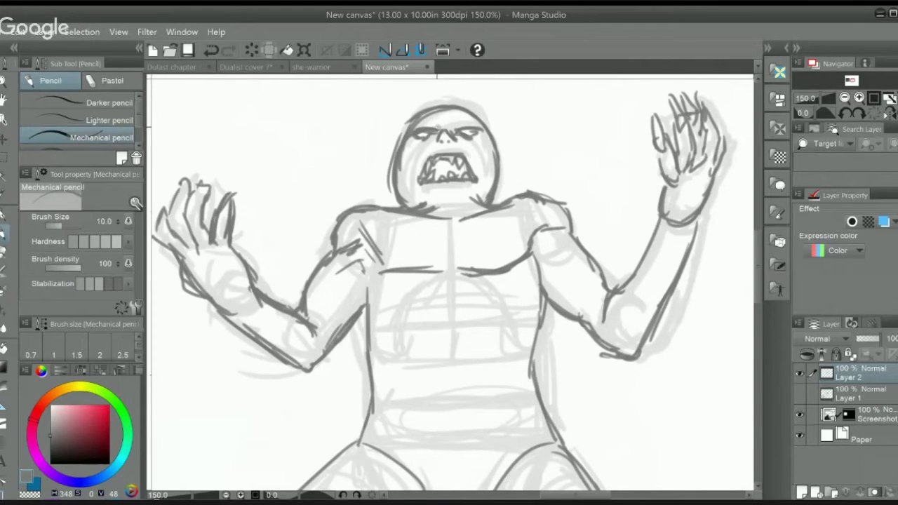
Step: Draw an ear on each side of the head at mouth level
{"action": "scroll", "coordinate": [500, 151], "scroll_direction": "down", "scroll_amount": 3}
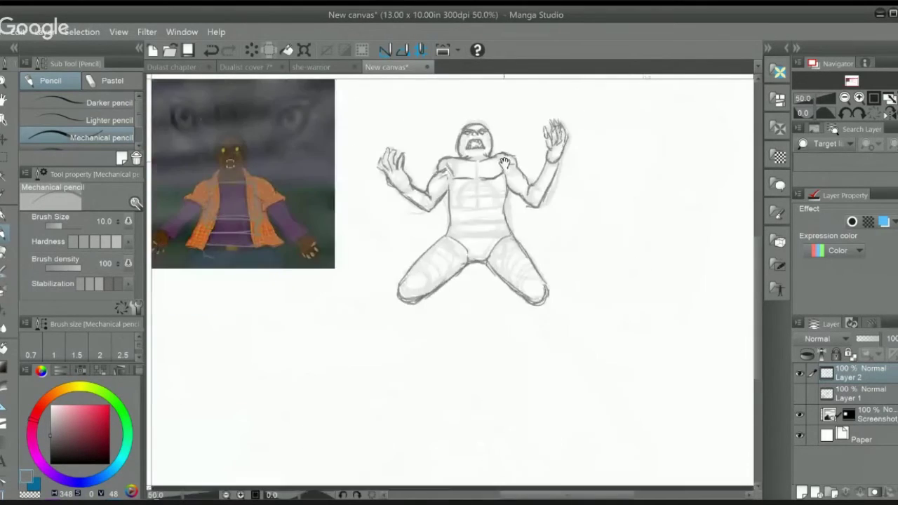
{"action": "scroll", "coordinate": [504, 162], "scroll_direction": "up", "scroll_amount": 4}
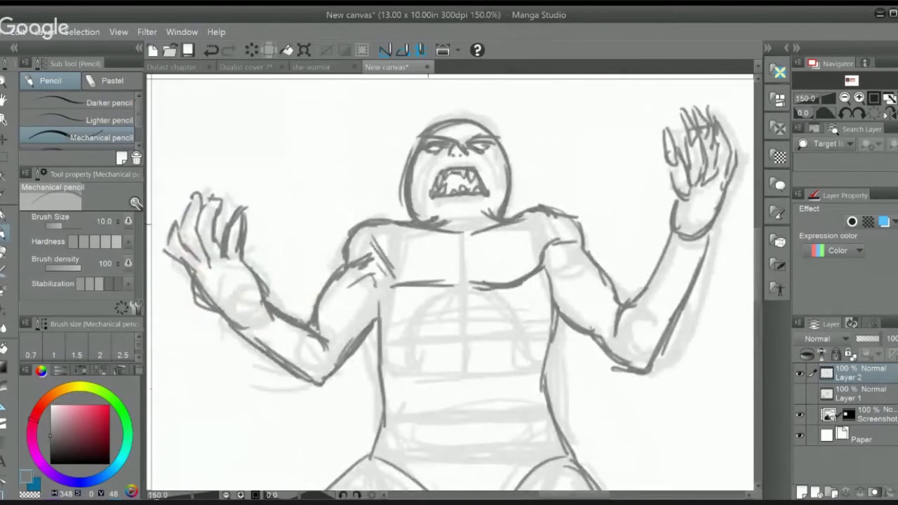
{"action": "left_click_drag", "start_coordinate": [406, 179], "coordinate": [410, 216]}
{"action": "mouse_move", "coordinate": [512, 167]}
{"action": "left_mouse_down"}
{"action": "mouse_move", "coordinate": [517, 205]}
{"action": "mouse_move", "coordinate": [521, 166]}
{"action": "left_mouse_up"}
Step: Extend both ears outward into pointed tips
{"action": "scroll", "coordinate": [535, 208], "scroll_direction": "down", "scroll_amount": 3}
{"action": "scroll", "coordinate": [536, 208], "scroll_direction": "up", "scroll_amount": 1}
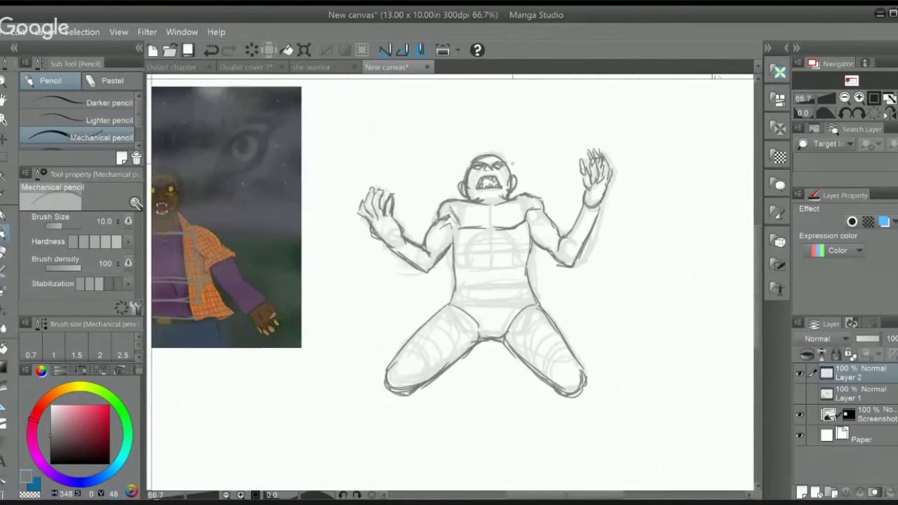
{"action": "scroll", "coordinate": [540, 189], "scroll_direction": "up", "scroll_amount": 2}
{"action": "scroll", "coordinate": [548, 177], "scroll_direction": "down", "scroll_amount": 2}
{"action": "left_click_drag", "start_coordinate": [548, 177], "coordinate": [552, 162]}
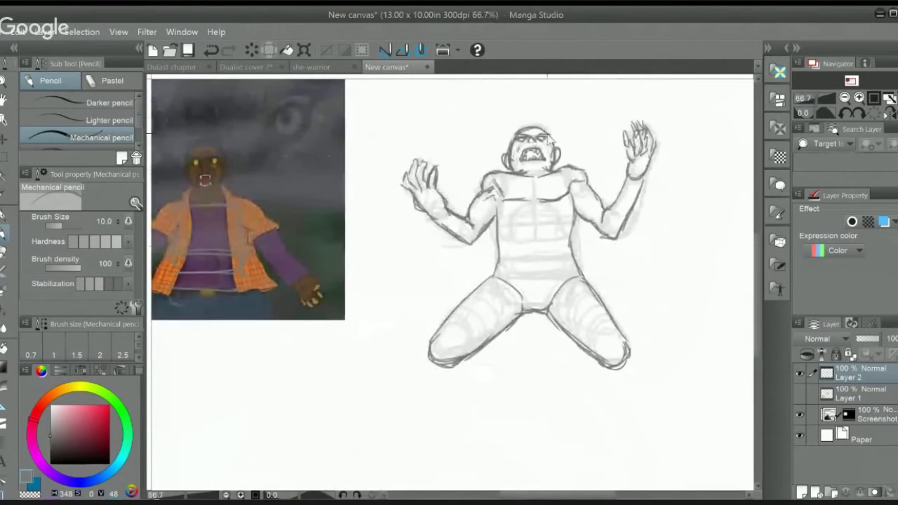
{"action": "scroll", "coordinate": [548, 136], "scroll_direction": "up", "scroll_amount": 2}
{"action": "scroll", "coordinate": [540, 127], "scroll_direction": "down", "scroll_amount": 1}
{"action": "scroll", "coordinate": [498, 133], "scroll_direction": "up", "scroll_amount": 1}
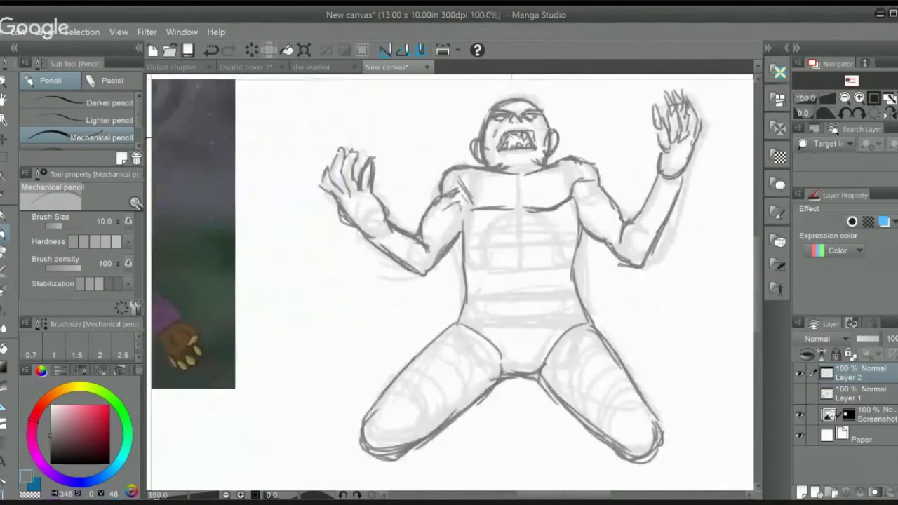
{"action": "left_click_drag", "start_coordinate": [475, 138], "coordinate": [477, 159]}
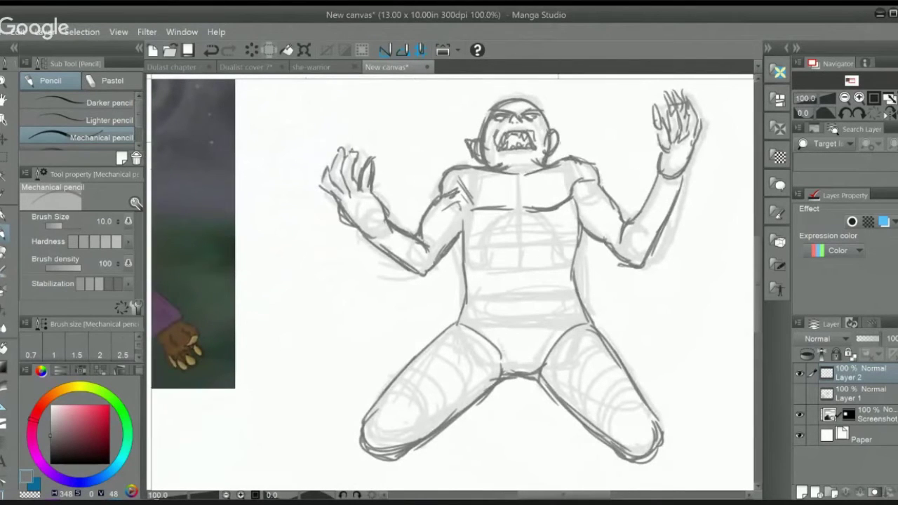
{"action": "mouse_move", "coordinate": [552, 127]}
{"action": "left_mouse_down"}
{"action": "mouse_move", "coordinate": [642, 168]}
{"action": "mouse_move", "coordinate": [702, 162]}
{"action": "left_mouse_up"}
{"action": "left_click_drag", "start_coordinate": [623, 174], "coordinate": [640, 133]}
Step: Draw short, textured hair across the top of the head and down both sides to the ears
{"action": "scroll", "coordinate": [449, 281], "scroll_direction": "down", "scroll_amount": 2}
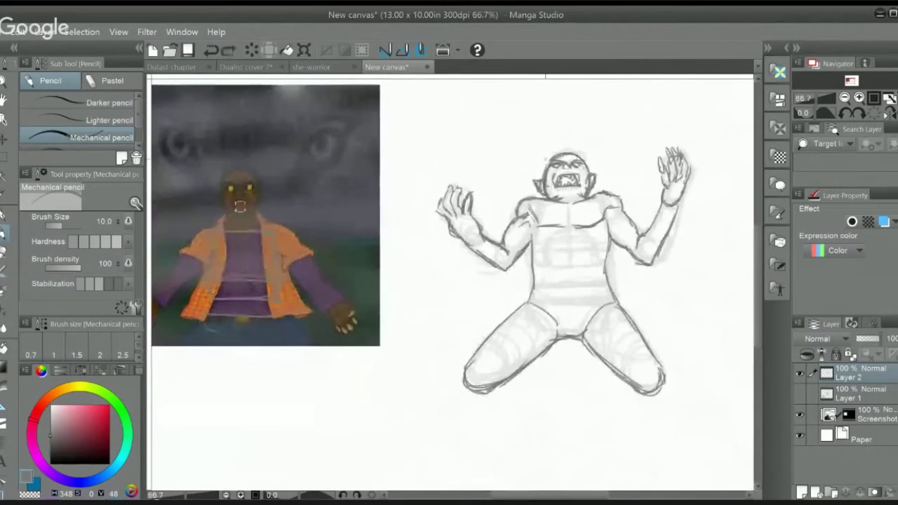
{"action": "left_click_drag", "start_coordinate": [590, 149], "coordinate": [596, 174]}
{"action": "mouse_move", "coordinate": [542, 174]}
{"action": "left_mouse_down"}
{"action": "mouse_move", "coordinate": [561, 149]}
{"action": "mouse_move", "coordinate": [589, 168]}
{"action": "left_mouse_up"}
{"action": "left_click_drag", "start_coordinate": [590, 137], "coordinate": [584, 152]}
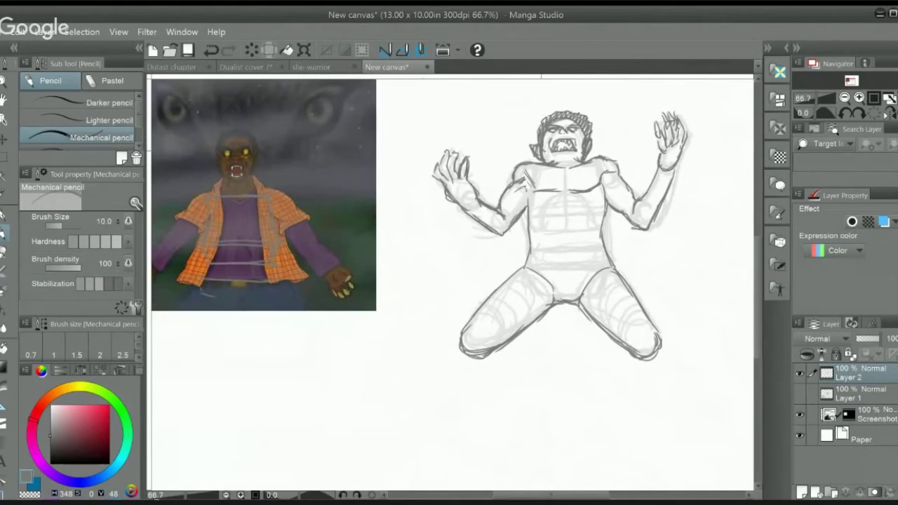
Step: Draw the arched rib cage line below the chest, with small curled ends at both sides
{"action": "left_click_drag", "start_coordinate": [586, 196], "coordinate": [541, 150]}
{"action": "scroll", "coordinate": [539, 150], "scroll_direction": "up", "scroll_amount": 1}
{"action": "mouse_move", "coordinate": [476, 193]}
{"action": "left_mouse_down"}
{"action": "mouse_move", "coordinate": [491, 158]}
{"action": "mouse_move", "coordinate": [533, 158]}
{"action": "mouse_move", "coordinate": [557, 194]}
{"action": "left_mouse_up"}
{"action": "left_click_drag", "start_coordinate": [487, 153], "coordinate": [463, 196]}
{"action": "mouse_move", "coordinate": [485, 163]}
{"action": "left_mouse_down"}
{"action": "mouse_move", "coordinate": [505, 152]}
{"action": "mouse_move", "coordinate": [565, 186]}
{"action": "left_mouse_up"}
{"action": "left_click_drag", "start_coordinate": [567, 135], "coordinate": [563, 188]}
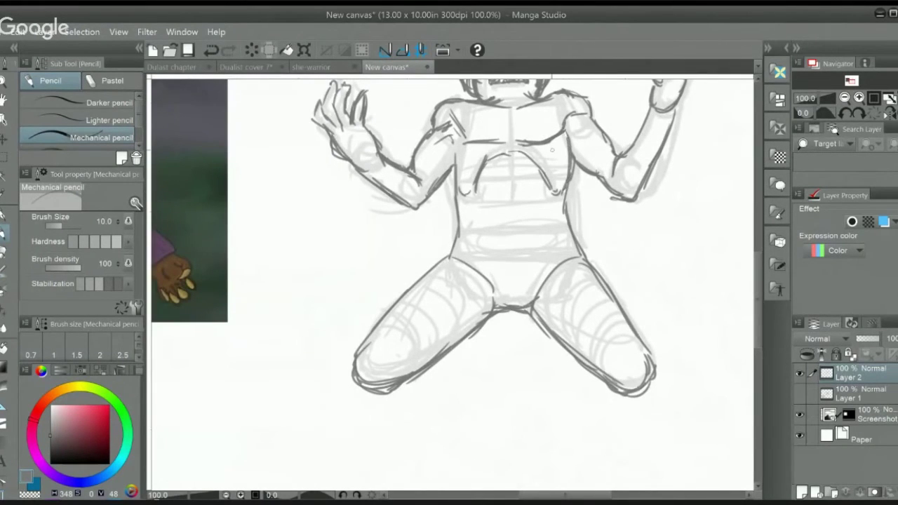
Step: Draw two long abdominal contours from below the ribs, curving inward toward the pelvis
{"action": "left_click_drag", "start_coordinate": [478, 207], "coordinate": [508, 278]}
{"action": "left_click_drag", "start_coordinate": [544, 207], "coordinate": [530, 268]}
{"action": "mouse_move", "coordinate": [533, 230]}
{"action": "left_mouse_down"}
{"action": "mouse_move", "coordinate": [526, 196]}
{"action": "mouse_move", "coordinate": [452, 223]}
{"action": "left_mouse_up"}
Step: Strengthen the outer edge of the left-hand chest muscle where it meets the shoulder and armpit
{"action": "scroll", "coordinate": [519, 184], "scroll_direction": "down", "scroll_amount": 2}
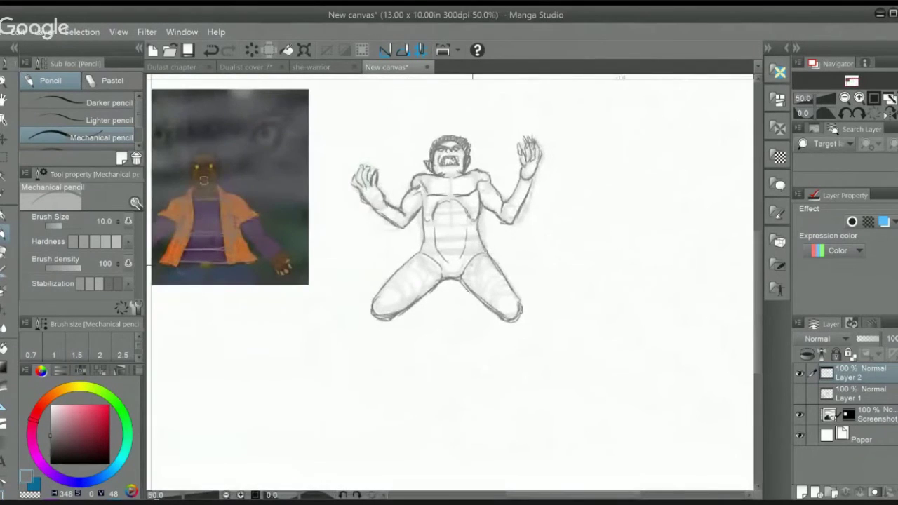
{"action": "scroll", "coordinate": [484, 169], "scroll_direction": "up", "scroll_amount": 1}
{"action": "scroll", "coordinate": [491, 214], "scroll_direction": "up", "scroll_amount": 2}
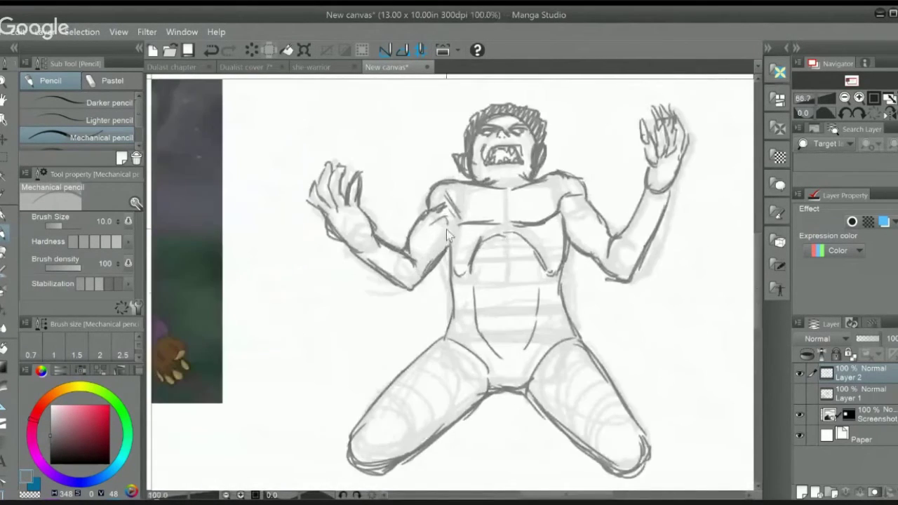
{"action": "scroll", "coordinate": [562, 218], "scroll_direction": "down", "scroll_amount": 2}
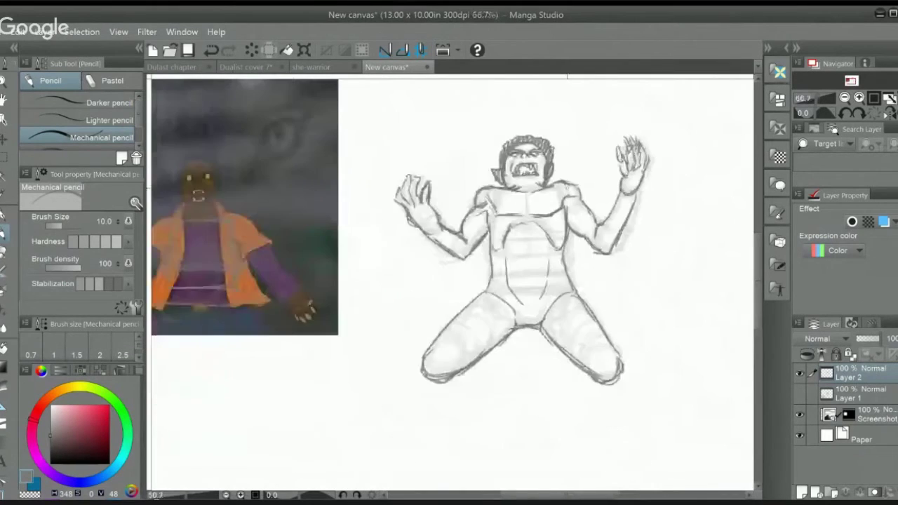
{"action": "scroll", "coordinate": [511, 203], "scroll_direction": "up", "scroll_amount": 1}
{"action": "scroll", "coordinate": [511, 204], "scroll_direction": "up", "scroll_amount": 2}
{"action": "mouse_move", "coordinate": [491, 179]}
{"action": "left_mouse_down"}
{"action": "mouse_move", "coordinate": [516, 212]}
{"action": "mouse_move", "coordinate": [525, 210]}
{"action": "left_mouse_up"}
{"action": "left_click_drag", "start_coordinate": [478, 193], "coordinate": [525, 149]}
Step: Draw the vertical center line dividing the chest and darken the contours around the right-hand armpit
{"action": "scroll", "coordinate": [541, 155], "scroll_direction": "down", "scroll_amount": 2}
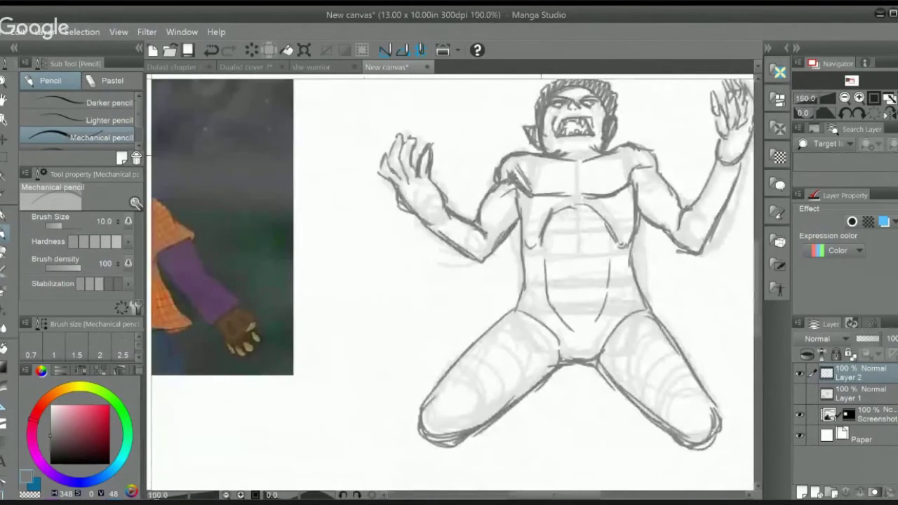
{"action": "scroll", "coordinate": [556, 175], "scroll_direction": "up", "scroll_amount": 1}
{"action": "left_click_drag", "start_coordinate": [556, 171], "coordinate": [556, 195]}
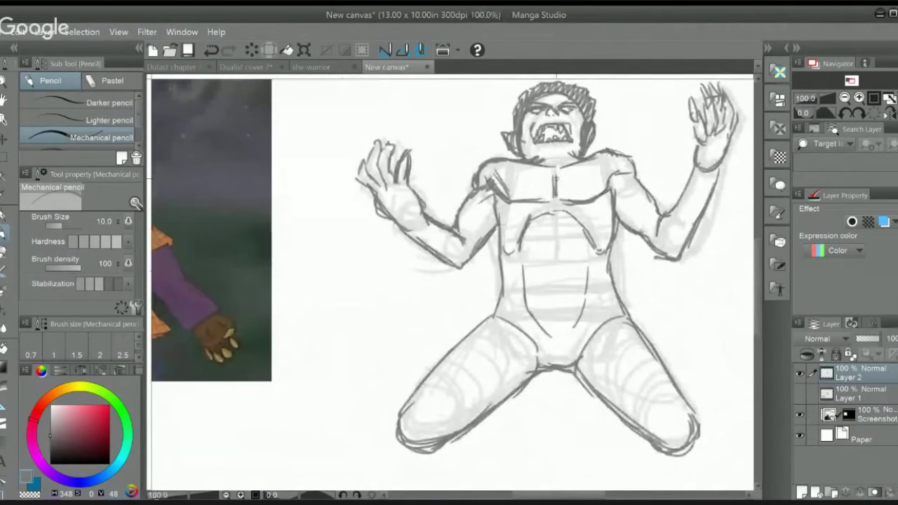
{"action": "scroll", "coordinate": [596, 170], "scroll_direction": "down", "scroll_amount": 1}
{"action": "scroll", "coordinate": [596, 168], "scroll_direction": "up", "scroll_amount": 1}
{"action": "scroll", "coordinate": [600, 163], "scroll_direction": "up", "scroll_amount": 1}
{"action": "left_click_drag", "start_coordinate": [594, 153], "coordinate": [574, 158]}
{"action": "mouse_move", "coordinate": [574, 111]}
{"action": "left_mouse_down"}
{"action": "mouse_move", "coordinate": [608, 134]}
{"action": "mouse_move", "coordinate": [591, 152]}
{"action": "left_mouse_up"}
{"action": "left_click_drag", "start_coordinate": [589, 111], "coordinate": [552, 119]}
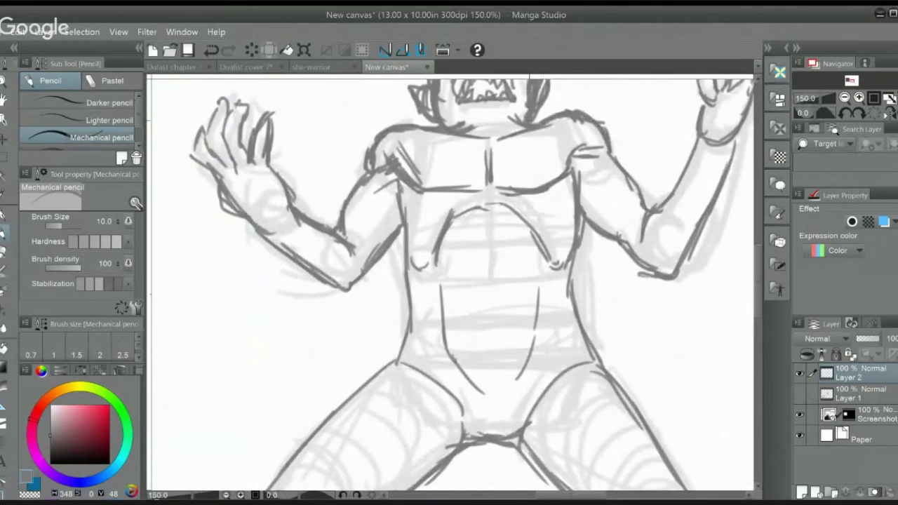
Step: Draw curved lines beneath the mouth to define the chin and the front of the neck
{"action": "scroll", "coordinate": [552, 140], "scroll_direction": "down", "scroll_amount": 1}
{"action": "left_click_drag", "start_coordinate": [532, 174], "coordinate": [564, 181]}
{"action": "left_click_drag", "start_coordinate": [521, 172], "coordinate": [558, 161]}
{"action": "left_click_drag", "start_coordinate": [559, 166], "coordinate": [566, 167]}
{"action": "scroll", "coordinate": [576, 153], "scroll_direction": "down", "scroll_amount": 1}
{"action": "mouse_move", "coordinate": [331, 380]}
{"action": "left_mouse_down"}
{"action": "mouse_move", "coordinate": [338, 355]}
{"action": "mouse_move", "coordinate": [284, 370]}
{"action": "left_mouse_up"}
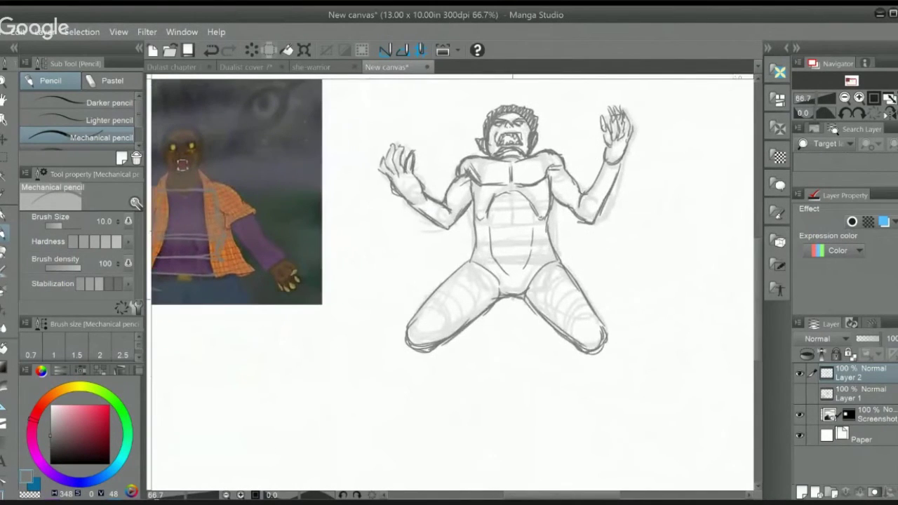
{"action": "left_click_drag", "start_coordinate": [571, 264], "coordinate": [605, 277]}
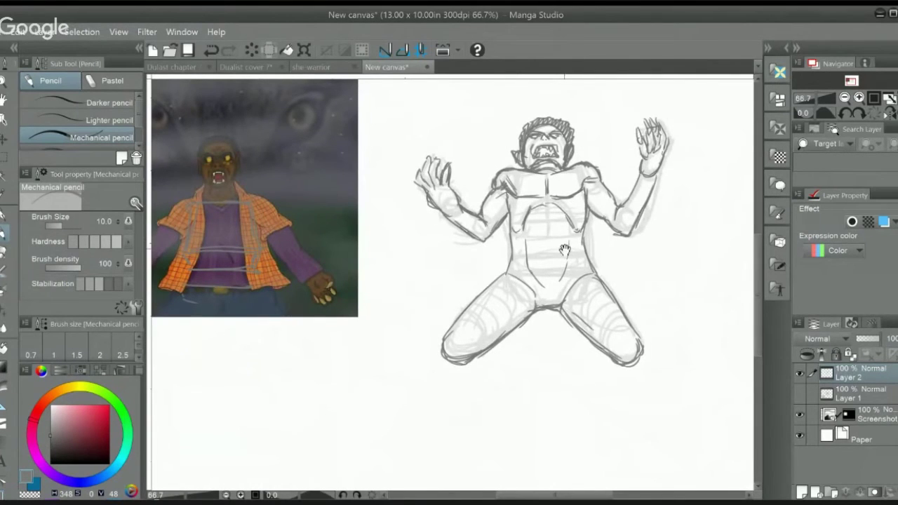
{"action": "left_click_drag", "start_coordinate": [565, 251], "coordinate": [551, 245]}
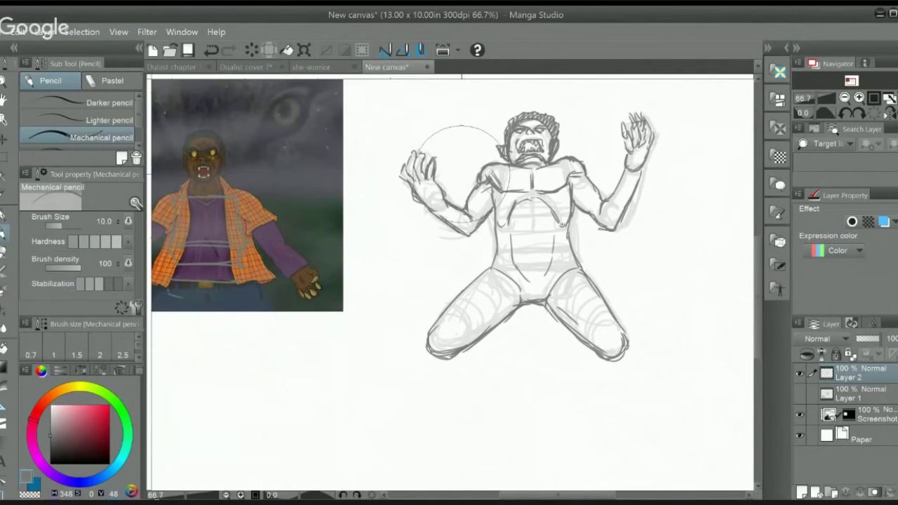
{"action": "key", "text": "ctrl+z"}
Step: Set the drawing color's hue to 23 and add a short inner contour to the right-hand thigh
{"action": "left_click", "coordinate": [65, 399]}
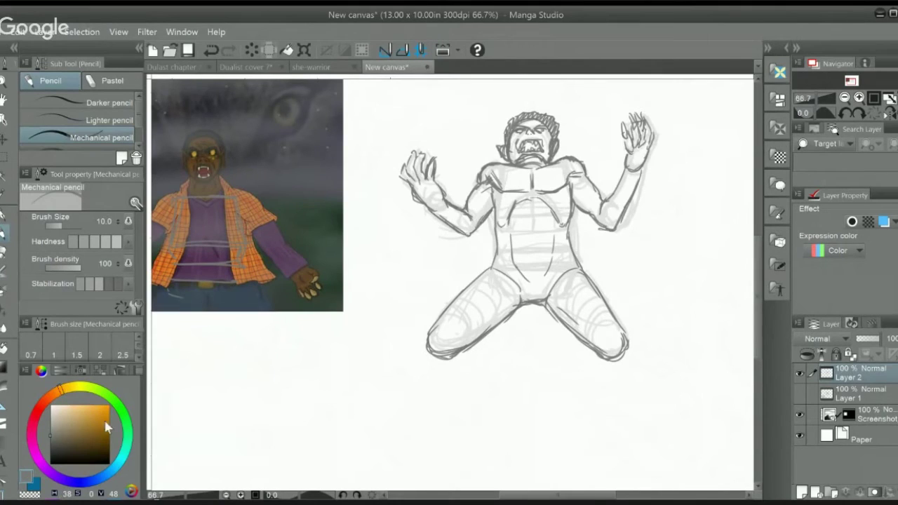
{"action": "left_click", "coordinate": [50, 394]}
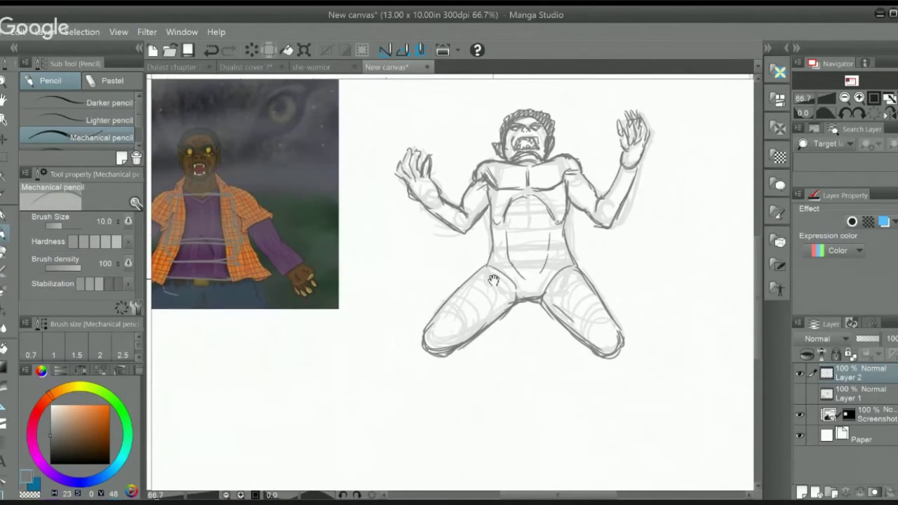
{"action": "scroll", "coordinate": [505, 255], "scroll_direction": "up", "scroll_amount": 1}
{"action": "left_click_drag", "start_coordinate": [505, 230], "coordinate": [471, 270]}
{"action": "scroll", "coordinate": [487, 154], "scroll_direction": "down", "scroll_amount": 1}
{"action": "scroll", "coordinate": [486, 153], "scroll_direction": "up", "scroll_amount": 3}
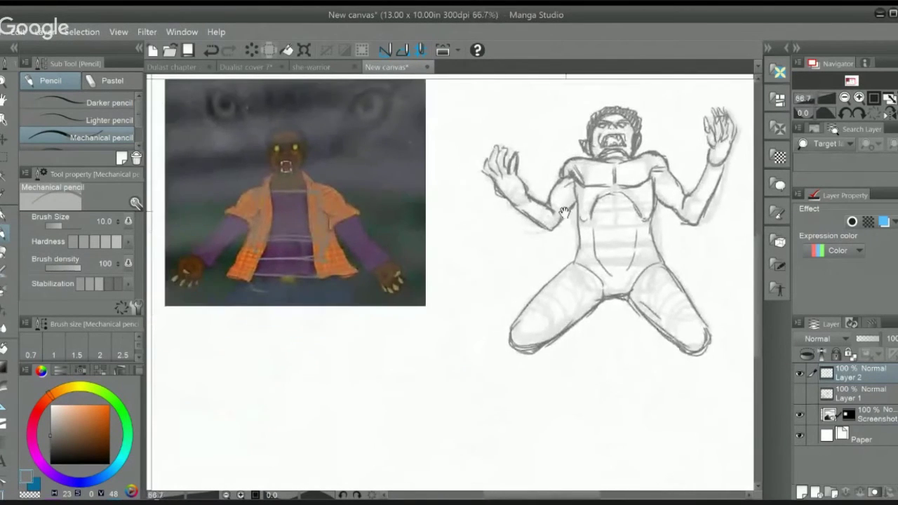
{"action": "mouse_move", "coordinate": [541, 204]}
{"action": "left_mouse_down"}
{"action": "mouse_move", "coordinate": [520, 262]}
{"action": "mouse_move", "coordinate": [502, 280]}
{"action": "left_mouse_up"}
{"action": "mouse_move", "coordinate": [489, 249]}
{"action": "left_mouse_down"}
{"action": "mouse_move", "coordinate": [492, 272]}
{"action": "mouse_move", "coordinate": [509, 279]}
{"action": "left_mouse_up"}
{"action": "key", "text": "ctrl+z"}
{"action": "key", "text": "ctrl+z"}
{"action": "key", "text": "ctrl+z"}
Step: Draw a loose sleeve around the left-hand forearm, with a flared pointed cuff below the wrist and an angular elbow end
{"action": "mouse_move", "coordinate": [532, 241]}
{"action": "left_mouse_down"}
{"action": "mouse_move", "coordinate": [480, 280]}
{"action": "mouse_move", "coordinate": [470, 276]}
{"action": "mouse_move", "coordinate": [480, 250]}
{"action": "mouse_move", "coordinate": [487, 285]}
{"action": "mouse_move", "coordinate": [545, 303]}
{"action": "left_mouse_up"}
{"action": "mouse_move", "coordinate": [475, 245]}
{"action": "left_mouse_down"}
{"action": "mouse_move", "coordinate": [505, 244]}
{"action": "mouse_move", "coordinate": [544, 222]}
{"action": "mouse_move", "coordinate": [473, 280]}
{"action": "mouse_move", "coordinate": [477, 251]}
{"action": "mouse_move", "coordinate": [470, 280]}
{"action": "left_mouse_up"}
{"action": "mouse_move", "coordinate": [472, 281]}
{"action": "left_mouse_down"}
{"action": "mouse_move", "coordinate": [528, 301]}
{"action": "mouse_move", "coordinate": [487, 273]}
{"action": "mouse_move", "coordinate": [503, 256]}
{"action": "mouse_move", "coordinate": [551, 273]}
{"action": "left_mouse_up"}
{"action": "key", "text": "ctrl+minus"}
{"action": "left_click_drag", "start_coordinate": [491, 254], "coordinate": [538, 284]}
{"action": "mouse_move", "coordinate": [548, 242]}
{"action": "left_mouse_down"}
{"action": "mouse_move", "coordinate": [543, 278]}
{"action": "mouse_move", "coordinate": [557, 242]}
{"action": "left_mouse_up"}
{"action": "mouse_move", "coordinate": [555, 247]}
{"action": "left_mouse_down"}
{"action": "mouse_move", "coordinate": [562, 263]}
{"action": "mouse_move", "coordinate": [546, 292]}
{"action": "mouse_move", "coordinate": [564, 269]}
{"action": "mouse_move", "coordinate": [558, 255]}
{"action": "mouse_move", "coordinate": [570, 261]}
{"action": "left_mouse_up"}
Step: Draw a matching loose sleeve around the right-hand forearm, with a flared cuff, fold lines and an angular elbow
{"action": "mouse_move", "coordinate": [678, 251]}
{"action": "left_mouse_down"}
{"action": "mouse_move", "coordinate": [520, 258]}
{"action": "mouse_move", "coordinate": [447, 273]}
{"action": "left_mouse_up"}
{"action": "mouse_move", "coordinate": [536, 216]}
{"action": "left_mouse_down"}
{"action": "mouse_move", "coordinate": [548, 260]}
{"action": "mouse_move", "coordinate": [573, 268]}
{"action": "left_mouse_up"}
{"action": "left_click_drag", "start_coordinate": [542, 224], "coordinate": [556, 248]}
{"action": "mouse_move", "coordinate": [552, 194]}
{"action": "left_mouse_down"}
{"action": "mouse_move", "coordinate": [579, 223]}
{"action": "mouse_move", "coordinate": [601, 212]}
{"action": "left_mouse_up"}
{"action": "left_click_drag", "start_coordinate": [598, 216], "coordinate": [570, 223]}
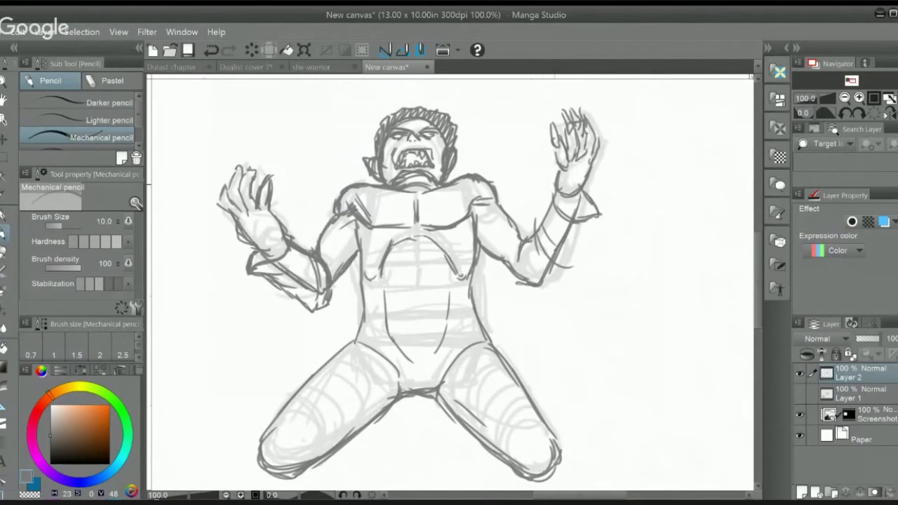
{"action": "mouse_move", "coordinate": [554, 184]}
{"action": "left_mouse_down"}
{"action": "mouse_move", "coordinate": [532, 248]}
{"action": "mouse_move", "coordinate": [515, 257]}
{"action": "mouse_move", "coordinate": [518, 282]}
{"action": "mouse_move", "coordinate": [559, 279]}
{"action": "mouse_move", "coordinate": [577, 235]}
{"action": "mouse_move", "coordinate": [600, 214]}
{"action": "mouse_move", "coordinate": [565, 275]}
{"action": "mouse_move", "coordinate": [536, 288]}
{"action": "left_mouse_up"}
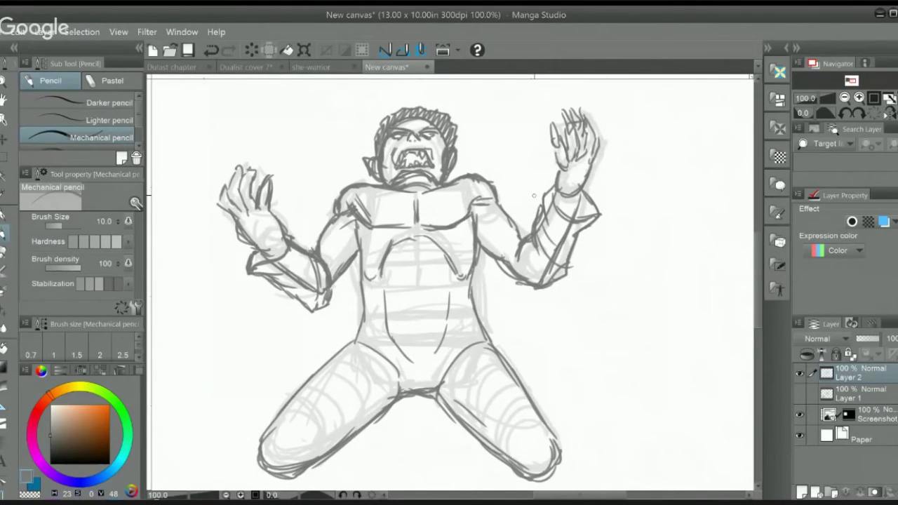
Step: Darken the upper edge of the left-hand forearm sleeve and touch up the right-hand cuff
{"action": "left_click_drag", "start_coordinate": [296, 240], "coordinate": [313, 251]}
{"action": "scroll", "coordinate": [393, 255], "scroll_direction": "down", "scroll_amount": 1}
{"action": "left_click_drag", "start_coordinate": [291, 291], "coordinate": [459, 239]}
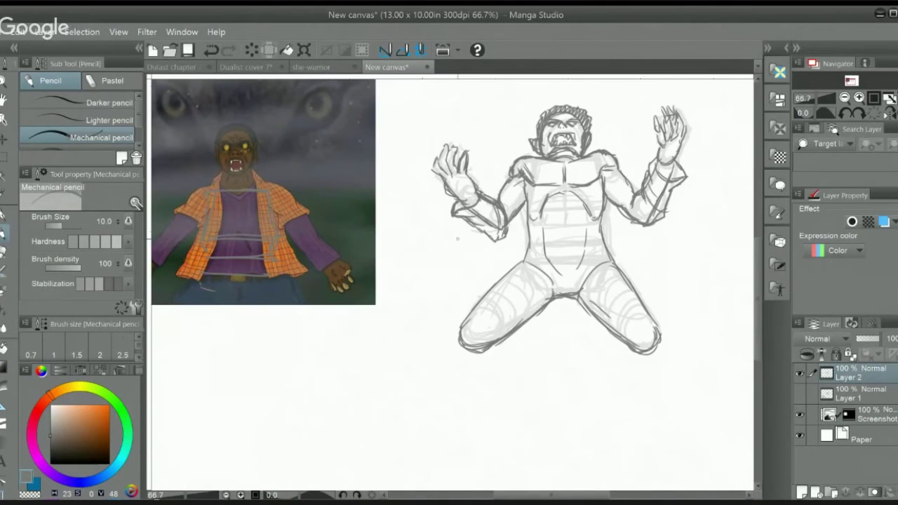
{"action": "scroll", "coordinate": [468, 249], "scroll_direction": "up", "scroll_amount": 2}
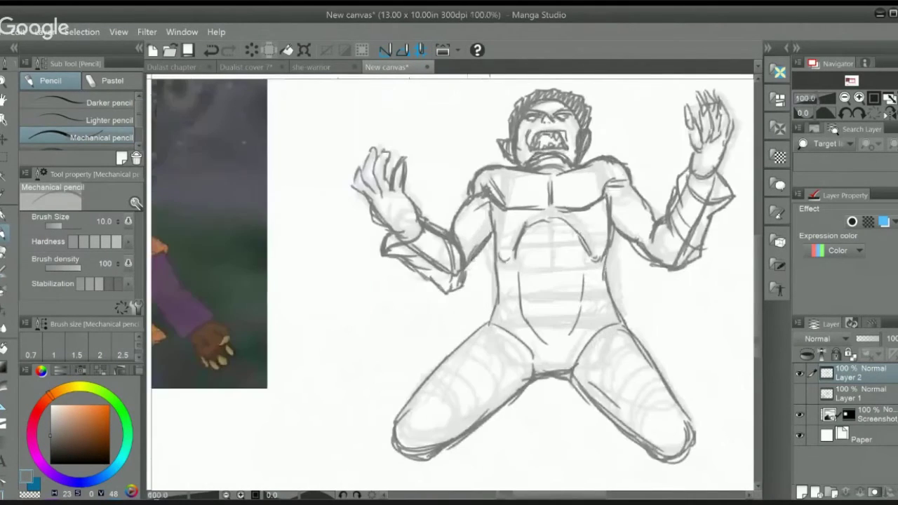
{"action": "left_click_drag", "start_coordinate": [554, 237], "coordinate": [422, 249]}
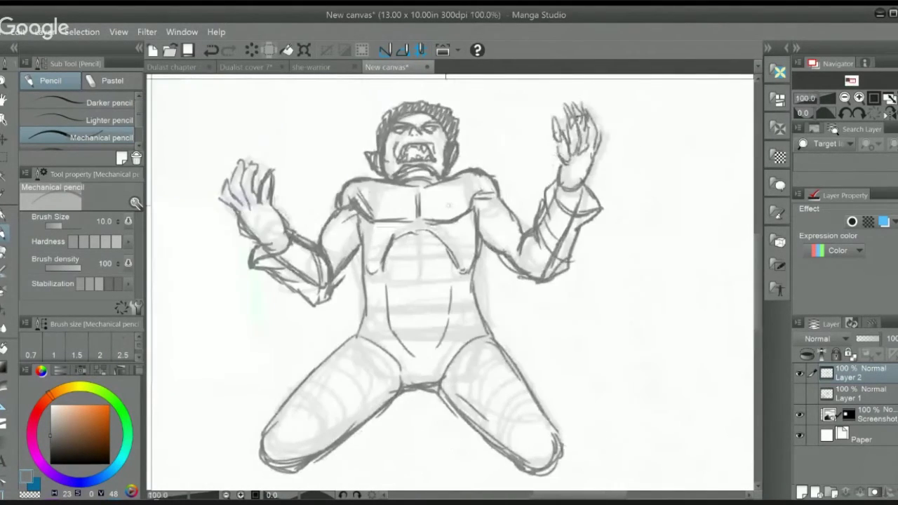
{"action": "left_click_drag", "start_coordinate": [558, 184], "coordinate": [545, 207]}
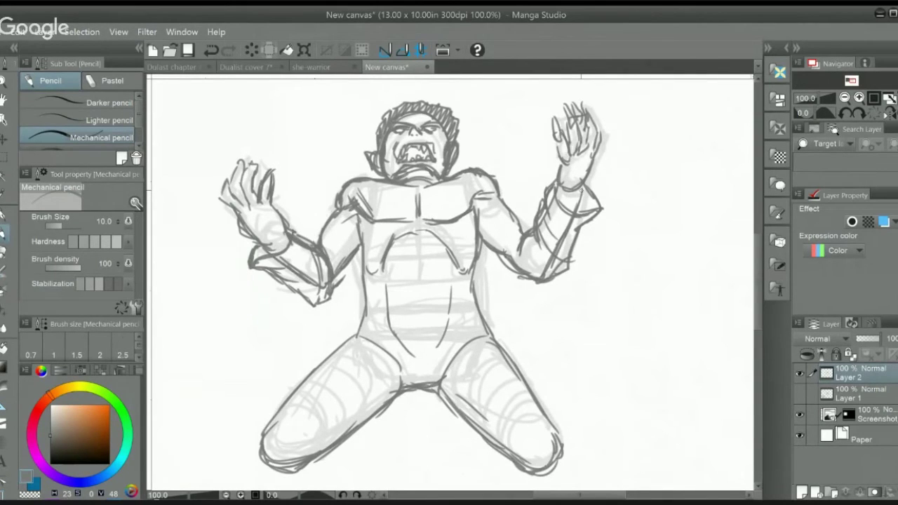
Step: Add short-sleeve hem lines across both upper arms just above the elbows
{"action": "left_click_drag", "start_coordinate": [524, 218], "coordinate": [512, 249]}
{"action": "mouse_move", "coordinate": [312, 239]}
{"action": "left_mouse_down"}
{"action": "mouse_move", "coordinate": [347, 255]}
{"action": "mouse_move", "coordinate": [340, 266]}
{"action": "left_mouse_up"}
{"action": "mouse_move", "coordinate": [344, 272]}
{"action": "left_mouse_down"}
{"action": "mouse_move", "coordinate": [327, 301]}
{"action": "mouse_move", "coordinate": [341, 283]}
{"action": "left_mouse_up"}
{"action": "mouse_move", "coordinate": [376, 210]}
{"action": "left_mouse_down"}
{"action": "mouse_move", "coordinate": [454, 199]}
{"action": "mouse_move", "coordinate": [532, 230]}
{"action": "left_mouse_up"}
Step: Build up the left-hand short sleeve with overlapping hem and fold lines around the elbow
{"action": "scroll", "coordinate": [456, 198], "scroll_direction": "down", "scroll_amount": 1}
{"action": "scroll", "coordinate": [508, 174], "scroll_direction": "up", "scroll_amount": 1}
{"action": "left_click_drag", "start_coordinate": [469, 235], "coordinate": [498, 266]}
{"action": "left_click_drag", "start_coordinate": [501, 268], "coordinate": [503, 279]}
{"action": "left_click_drag", "start_coordinate": [462, 246], "coordinate": [489, 206]}
{"action": "scroll", "coordinate": [561, 147], "scroll_direction": "down", "scroll_amount": 1}
{"action": "mouse_move", "coordinate": [551, 153]}
{"action": "left_mouse_down"}
{"action": "mouse_move", "coordinate": [574, 156]}
{"action": "mouse_move", "coordinate": [564, 148]}
{"action": "mouse_move", "coordinate": [473, 231]}
{"action": "left_mouse_up"}
Step: Draw the left-hand front edge of the open shirt from the collar over the chest, flaring outward past the waist
{"action": "scroll", "coordinate": [569, 151], "scroll_direction": "up", "scroll_amount": 2}
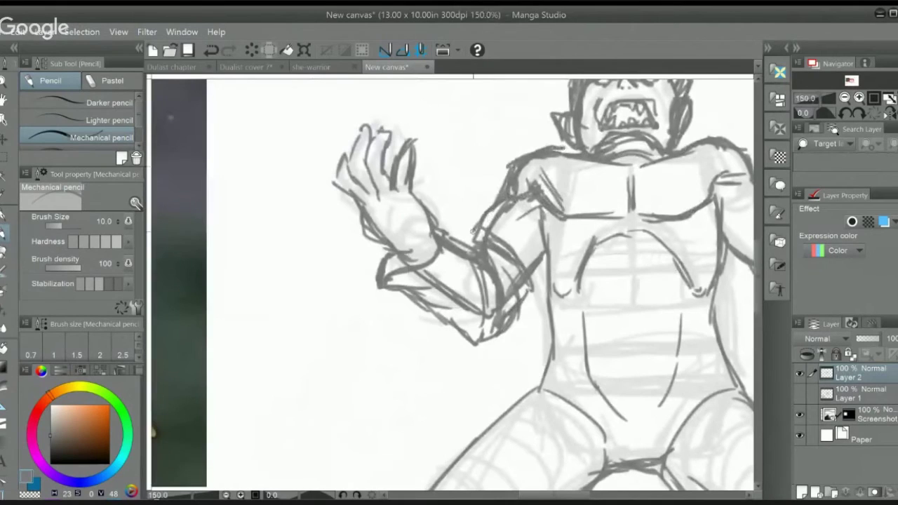
{"action": "mouse_move", "coordinate": [556, 132]}
{"action": "left_mouse_down"}
{"action": "mouse_move", "coordinate": [559, 146]}
{"action": "mouse_move", "coordinate": [541, 168]}
{"action": "mouse_move", "coordinate": [577, 216]}
{"action": "left_mouse_up"}
{"action": "left_click_drag", "start_coordinate": [581, 158], "coordinate": [577, 277]}
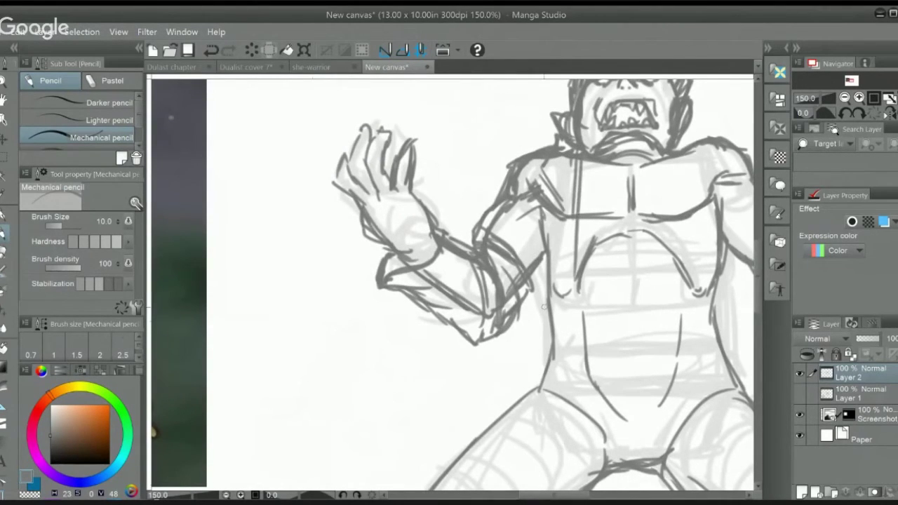
{"action": "left_click_drag", "start_coordinate": [581, 245], "coordinate": [513, 183]}
{"action": "mouse_move", "coordinate": [518, 113]}
{"action": "left_mouse_down"}
{"action": "mouse_move", "coordinate": [502, 244]}
{"action": "mouse_move", "coordinate": [449, 329]}
{"action": "left_mouse_up"}
{"action": "left_click_drag", "start_coordinate": [484, 274], "coordinate": [442, 338]}
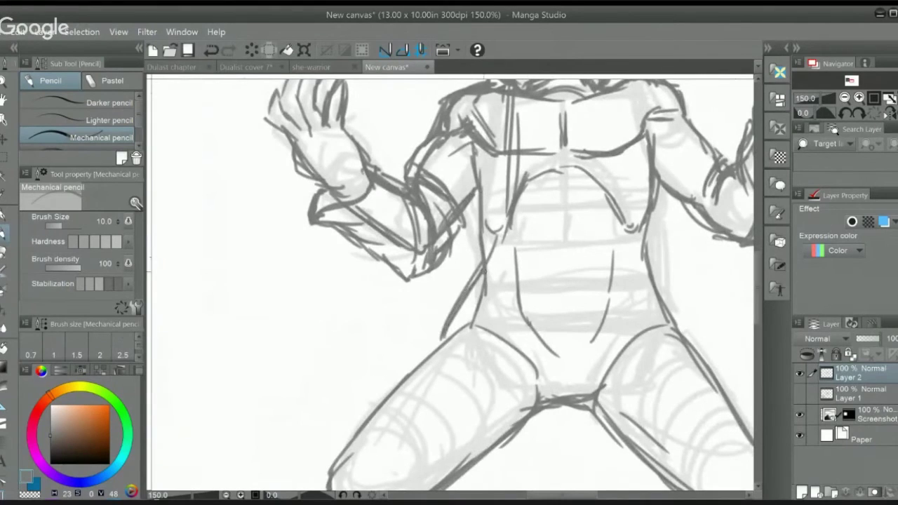
{"action": "left_click_drag", "start_coordinate": [515, 105], "coordinate": [487, 267]}
Step: Sketch the left-hand shirt's hanging side, lower hem and folds between the upper arm and the hip
{"action": "mouse_move", "coordinate": [467, 205]}
{"action": "left_mouse_down"}
{"action": "mouse_move", "coordinate": [466, 253]}
{"action": "mouse_move", "coordinate": [449, 265]}
{"action": "left_mouse_up"}
{"action": "left_click_drag", "start_coordinate": [459, 259], "coordinate": [451, 284]}
{"action": "mouse_move", "coordinate": [474, 211]}
{"action": "left_mouse_down"}
{"action": "mouse_move", "coordinate": [456, 261]}
{"action": "mouse_move", "coordinate": [431, 293]}
{"action": "left_mouse_up"}
{"action": "left_click_drag", "start_coordinate": [412, 336], "coordinate": [413, 363]}
{"action": "mouse_move", "coordinate": [430, 292]}
{"action": "left_mouse_down"}
{"action": "mouse_move", "coordinate": [423, 358]}
{"action": "mouse_move", "coordinate": [430, 352]}
{"action": "left_mouse_up"}
{"action": "mouse_move", "coordinate": [433, 352]}
{"action": "left_mouse_down"}
{"action": "mouse_move", "coordinate": [503, 235]}
{"action": "mouse_move", "coordinate": [451, 288]}
{"action": "left_mouse_up"}
{"action": "left_click_drag", "start_coordinate": [471, 203], "coordinate": [458, 237]}
{"action": "left_click_drag", "start_coordinate": [426, 149], "coordinate": [411, 175]}
{"action": "mouse_move", "coordinate": [516, 148]}
{"action": "left_mouse_down"}
{"action": "mouse_move", "coordinate": [529, 243]}
{"action": "mouse_move", "coordinate": [460, 226]}
{"action": "left_mouse_up"}
Step: Finish the outer edge and fold lines of the left-hand shirt's hanging side beside the hip
{"action": "scroll", "coordinate": [460, 226], "scroll_direction": "down", "scroll_amount": 2}
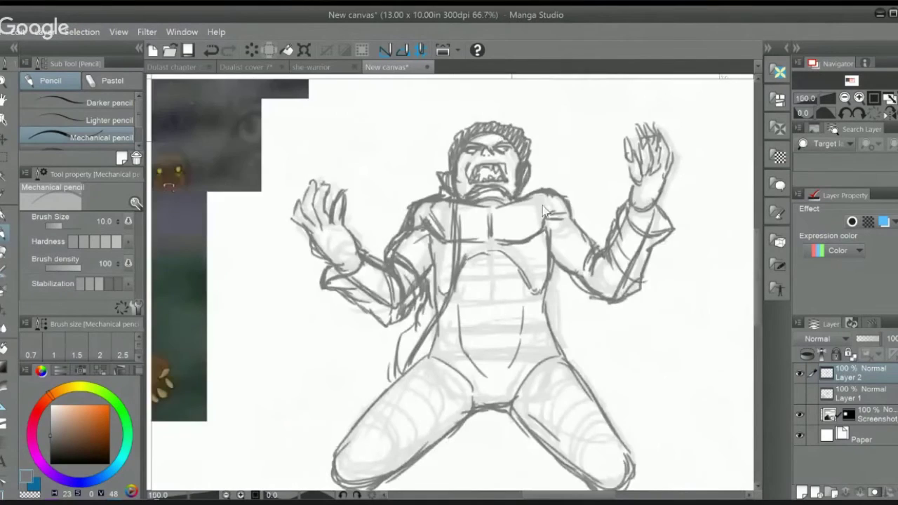
{"action": "left_click_drag", "start_coordinate": [550, 247], "coordinate": [567, 249]}
{"action": "scroll", "coordinate": [553, 205], "scroll_direction": "up", "scroll_amount": 1}
{"action": "mouse_move", "coordinate": [515, 188]}
{"action": "left_mouse_down"}
{"action": "mouse_move", "coordinate": [550, 291]}
{"action": "mouse_move", "coordinate": [526, 187]}
{"action": "left_mouse_up"}
{"action": "mouse_move", "coordinate": [404, 225]}
{"action": "left_mouse_down"}
{"action": "mouse_move", "coordinate": [401, 249]}
{"action": "mouse_move", "coordinate": [393, 241]}
{"action": "left_mouse_up"}
{"action": "mouse_move", "coordinate": [395, 234]}
{"action": "left_mouse_down"}
{"action": "mouse_move", "coordinate": [374, 273]}
{"action": "mouse_move", "coordinate": [379, 297]}
{"action": "left_mouse_up"}
{"action": "scroll", "coordinate": [539, 190], "scroll_direction": "down", "scroll_amount": 1}
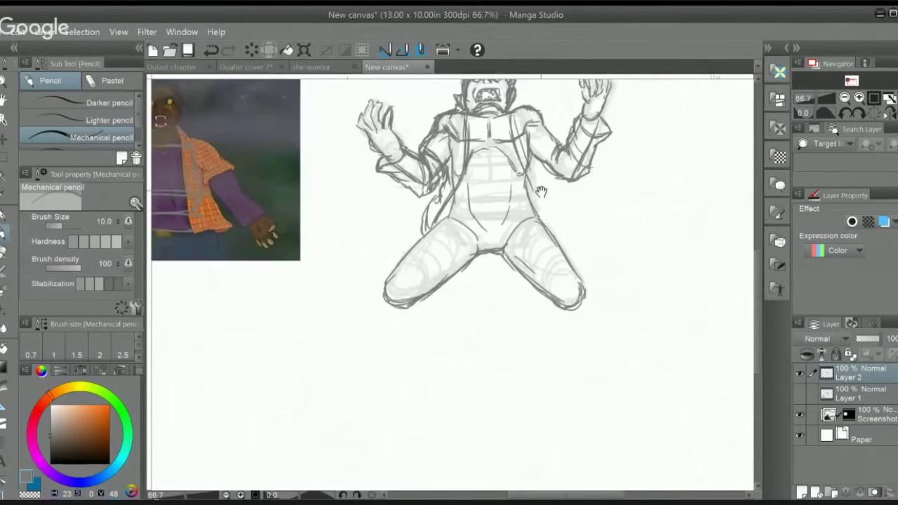
Step: Draw the right-hand front edge of the open shirt from the collar over the chest to the waist
{"action": "left_click_drag", "start_coordinate": [541, 190], "coordinate": [565, 282]}
{"action": "scroll", "coordinate": [540, 202], "scroll_direction": "up", "scroll_amount": 2}
{"action": "left_click_drag", "start_coordinate": [545, 184], "coordinate": [523, 206]}
{"action": "mouse_move", "coordinate": [547, 181]}
{"action": "left_mouse_down"}
{"action": "mouse_move", "coordinate": [540, 195]}
{"action": "mouse_move", "coordinate": [560, 206]}
{"action": "left_mouse_up"}
{"action": "left_click_drag", "start_coordinate": [534, 204], "coordinate": [561, 205]}
{"action": "left_click_drag", "start_coordinate": [547, 235], "coordinate": [520, 153]}
{"action": "left_click_drag", "start_coordinate": [539, 185], "coordinate": [531, 243]}
{"action": "left_click_drag", "start_coordinate": [546, 209], "coordinate": [554, 181]}
Step: Sketch the right-hand short sleeve with its hem and fold lines around the upper arm and armpit
{"action": "mouse_move", "coordinate": [552, 243]}
{"action": "left_mouse_down"}
{"action": "mouse_move", "coordinate": [564, 201]}
{"action": "mouse_move", "coordinate": [600, 184]}
{"action": "left_mouse_up"}
{"action": "left_click_drag", "start_coordinate": [564, 229], "coordinate": [598, 188]}
{"action": "mouse_move", "coordinate": [548, 233]}
{"action": "left_mouse_down"}
{"action": "mouse_move", "coordinate": [554, 259]}
{"action": "mouse_move", "coordinate": [577, 245]}
{"action": "left_mouse_up"}
{"action": "mouse_move", "coordinate": [601, 170]}
{"action": "left_mouse_down"}
{"action": "mouse_move", "coordinate": [615, 194]}
{"action": "mouse_move", "coordinate": [565, 124]}
{"action": "left_mouse_up"}
{"action": "mouse_move", "coordinate": [568, 125]}
{"action": "left_mouse_down"}
{"action": "mouse_move", "coordinate": [514, 114]}
{"action": "mouse_move", "coordinate": [606, 172]}
{"action": "mouse_move", "coordinate": [560, 187]}
{"action": "left_mouse_up"}
{"action": "mouse_move", "coordinate": [594, 167]}
{"action": "left_mouse_down"}
{"action": "mouse_move", "coordinate": [556, 191]}
{"action": "mouse_move", "coordinate": [558, 184]}
{"action": "left_mouse_up"}
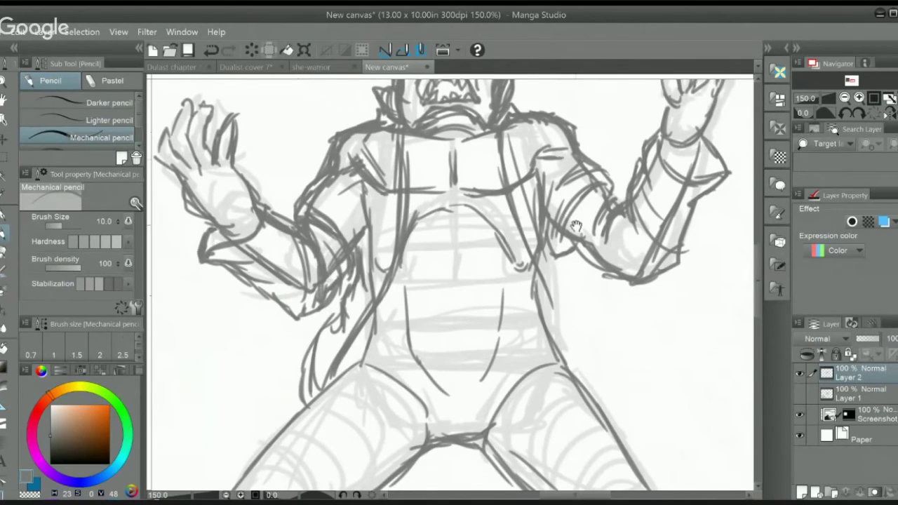
Step: Sketch the right-hand shirt's hanging side and lower hem, flaring out from the waist to the hip
{"action": "scroll", "coordinate": [576, 226], "scroll_direction": "down", "scroll_amount": 1}
{"action": "mouse_move", "coordinate": [530, 220]}
{"action": "left_mouse_down"}
{"action": "mouse_move", "coordinate": [573, 323]}
{"action": "mouse_move", "coordinate": [567, 331]}
{"action": "left_mouse_up"}
{"action": "key", "text": "ctrl+minus"}
{"action": "mouse_move", "coordinate": [540, 266]}
{"action": "left_mouse_down"}
{"action": "mouse_move", "coordinate": [529, 239]}
{"action": "mouse_move", "coordinate": [524, 289]}
{"action": "left_mouse_up"}
{"action": "left_click_drag", "start_coordinate": [509, 258], "coordinate": [519, 287]}
{"action": "left_click_drag", "start_coordinate": [537, 251], "coordinate": [532, 293]}
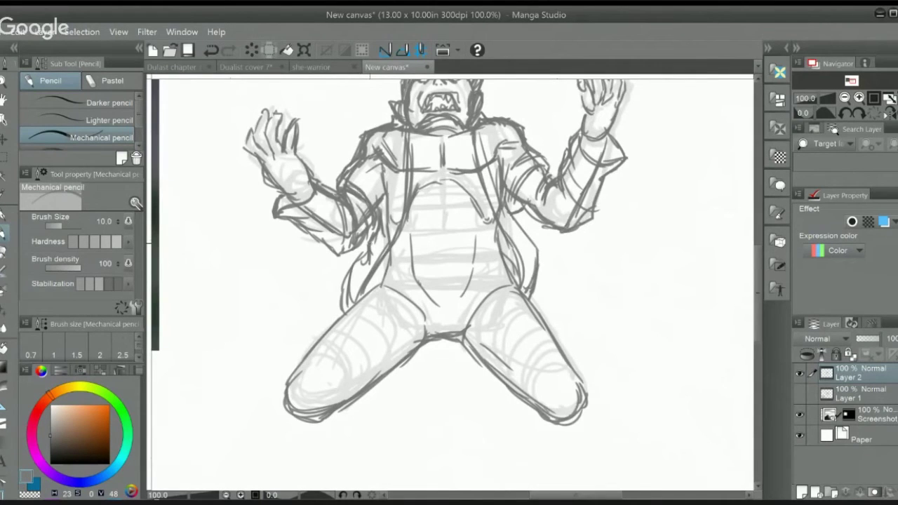
Step: Rework the left-hand shirt's lower hem with rounder overlapping lines above the thigh
{"action": "left_click_drag", "start_coordinate": [365, 251], "coordinate": [336, 309]}
{"action": "left_click_drag", "start_coordinate": [345, 291], "coordinate": [341, 303]}
{"action": "left_click_drag", "start_coordinate": [370, 270], "coordinate": [355, 304]}
{"action": "left_click_drag", "start_coordinate": [386, 255], "coordinate": [373, 277]}
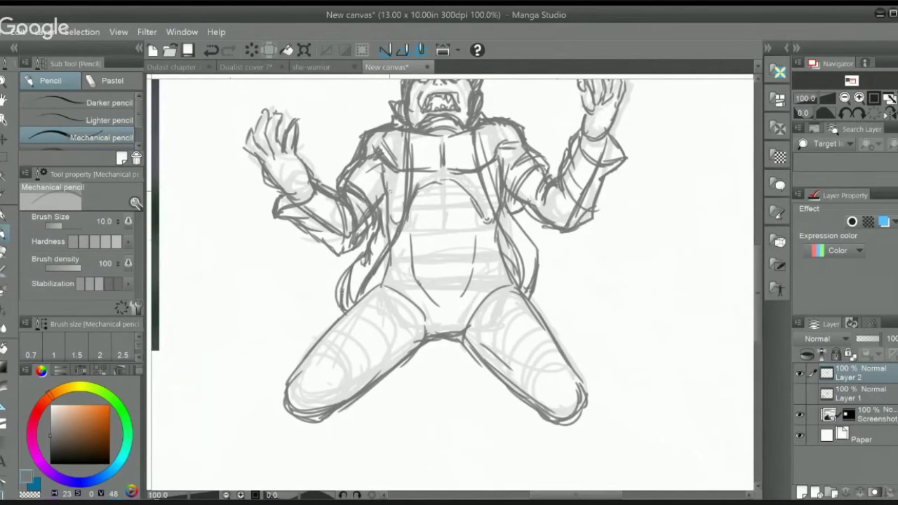
Step: Draw the undershirt's hem as a raised curve across the lower belly from hip to hip
{"action": "left_click_drag", "start_coordinate": [485, 303], "coordinate": [544, 247]}
{"action": "key", "text": "ctrl+minus"}
{"action": "key", "text": "ctrl+minus"}
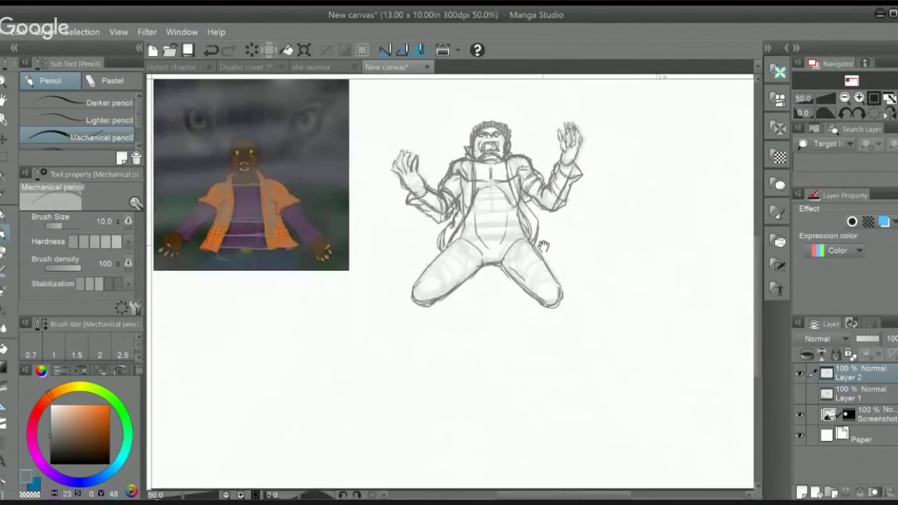
{"action": "scroll", "coordinate": [544, 246], "scroll_direction": "up", "scroll_amount": 2}
{"action": "left_click_drag", "start_coordinate": [532, 216], "coordinate": [558, 263]}
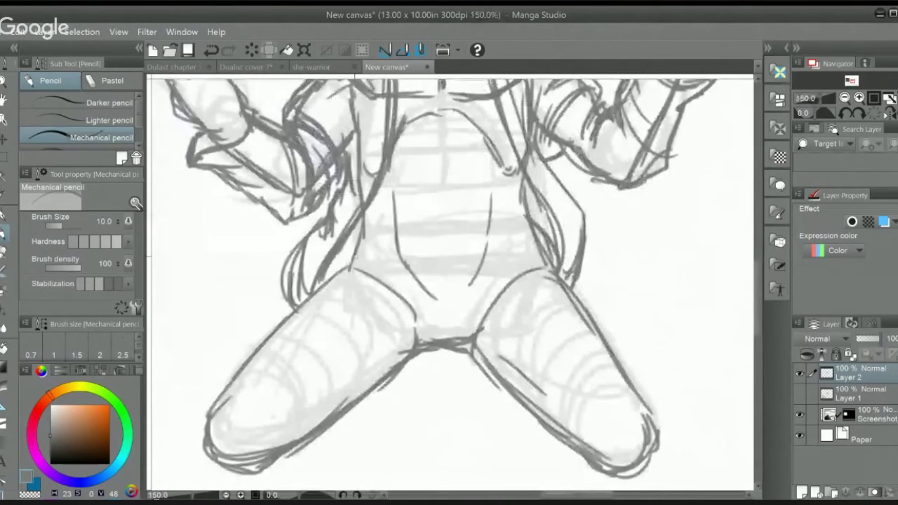
{"action": "left_click_drag", "start_coordinate": [341, 257], "coordinate": [326, 274]}
{"action": "left_click_drag", "start_coordinate": [419, 231], "coordinate": [449, 204]}
{"action": "mouse_move", "coordinate": [384, 229]}
{"action": "left_mouse_down"}
{"action": "mouse_move", "coordinate": [405, 216]}
{"action": "mouse_move", "coordinate": [516, 195]}
{"action": "left_mouse_up"}
{"action": "mouse_move", "coordinate": [488, 193]}
{"action": "left_mouse_down"}
{"action": "mouse_move", "coordinate": [511, 188]}
{"action": "mouse_move", "coordinate": [570, 209]}
{"action": "mouse_move", "coordinate": [459, 203]}
{"action": "mouse_move", "coordinate": [376, 231]}
{"action": "mouse_move", "coordinate": [520, 187]}
{"action": "mouse_move", "coordinate": [557, 189]}
{"action": "left_mouse_up"}
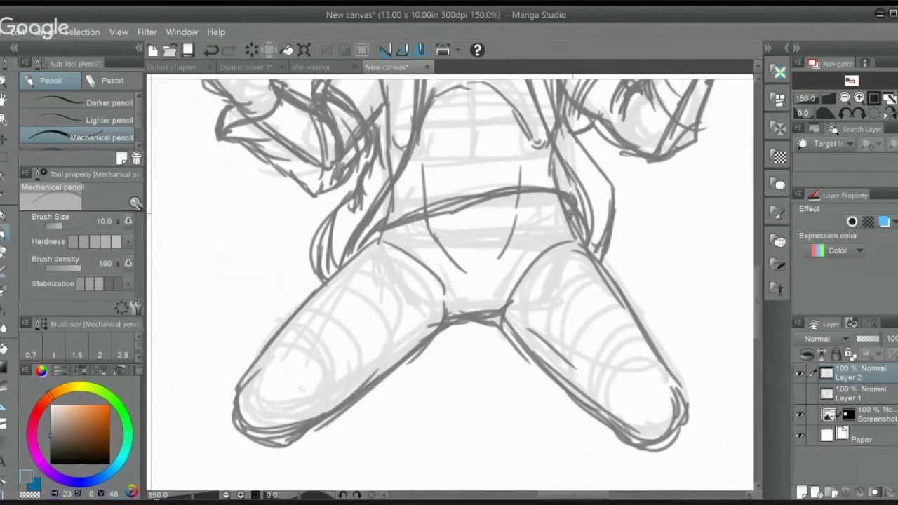
Step: Add stretched fold lines above the undershirt's hem and a waistband line across the hips below it
{"action": "left_click_drag", "start_coordinate": [435, 166], "coordinate": [384, 215]}
{"action": "left_click_drag", "start_coordinate": [401, 185], "coordinate": [376, 223]}
{"action": "left_click_drag", "start_coordinate": [440, 167], "coordinate": [405, 188]}
{"action": "left_click_drag", "start_coordinate": [483, 161], "coordinate": [574, 188]}
{"action": "mouse_move", "coordinate": [382, 237]}
{"action": "left_mouse_down"}
{"action": "mouse_move", "coordinate": [463, 243]}
{"action": "mouse_move", "coordinate": [566, 227]}
{"action": "mouse_move", "coordinate": [382, 243]}
{"action": "left_mouse_up"}
{"action": "left_click_drag", "start_coordinate": [499, 239], "coordinate": [565, 223]}
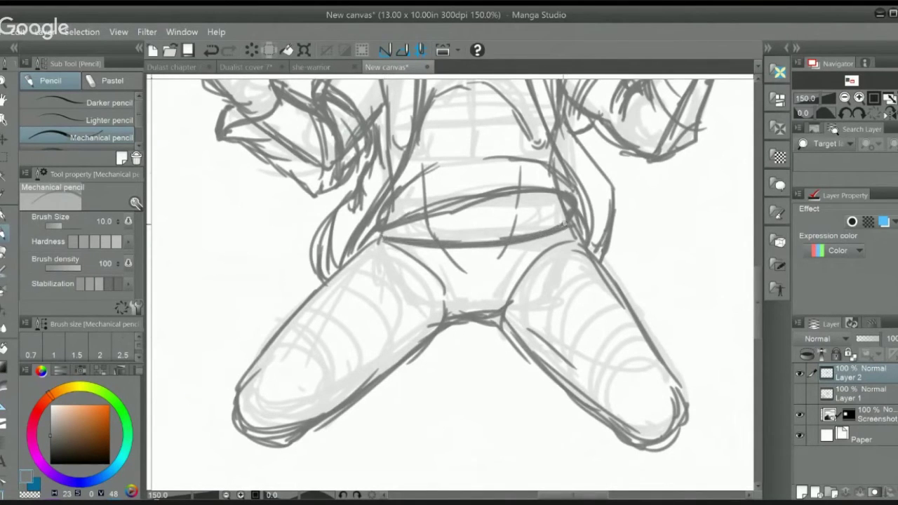
{"action": "left_click_drag", "start_coordinate": [384, 241], "coordinate": [560, 226]}
{"action": "mouse_move", "coordinate": [383, 235]}
{"action": "left_mouse_down"}
{"action": "mouse_move", "coordinate": [568, 222]}
{"action": "mouse_move", "coordinate": [542, 168]}
{"action": "mouse_move", "coordinate": [491, 232]}
{"action": "mouse_move", "coordinate": [524, 285]}
{"action": "mouse_move", "coordinate": [578, 299]}
{"action": "mouse_move", "coordinate": [561, 302]}
{"action": "mouse_move", "coordinate": [584, 261]}
{"action": "mouse_move", "coordinate": [563, 242]}
{"action": "mouse_move", "coordinate": [591, 235]}
{"action": "mouse_move", "coordinate": [540, 194]}
{"action": "mouse_move", "coordinate": [574, 166]}
{"action": "left_mouse_up"}
Step: Sketch trouser folds radiating from the crotch over both upper thighs, and a crease at the left-hand hip
{"action": "scroll", "coordinate": [568, 233], "scroll_direction": "down", "scroll_amount": 2}
{"action": "scroll", "coordinate": [591, 235], "scroll_direction": "down", "scroll_amount": 1}
{"action": "scroll", "coordinate": [539, 195], "scroll_direction": "up", "scroll_amount": 2}
{"action": "left_click_drag", "start_coordinate": [505, 276], "coordinate": [528, 240]}
{"action": "scroll", "coordinate": [528, 241], "scroll_direction": "down", "scroll_amount": 1}
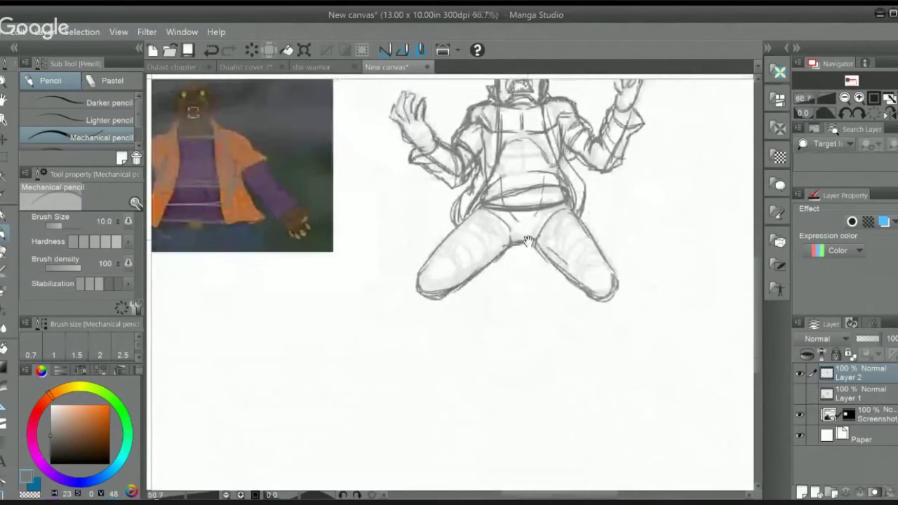
{"action": "scroll", "coordinate": [528, 241], "scroll_direction": "up", "scroll_amount": 2}
{"action": "left_click_drag", "start_coordinate": [519, 206], "coordinate": [608, 181]}
{"action": "mouse_move", "coordinate": [551, 199]}
{"action": "left_mouse_down"}
{"action": "mouse_move", "coordinate": [583, 184]}
{"action": "mouse_move", "coordinate": [617, 196]}
{"action": "mouse_move", "coordinate": [520, 212]}
{"action": "mouse_move", "coordinate": [464, 211]}
{"action": "mouse_move", "coordinate": [510, 212]}
{"action": "left_mouse_up"}
{"action": "left_click_drag", "start_coordinate": [510, 213], "coordinate": [492, 223]}
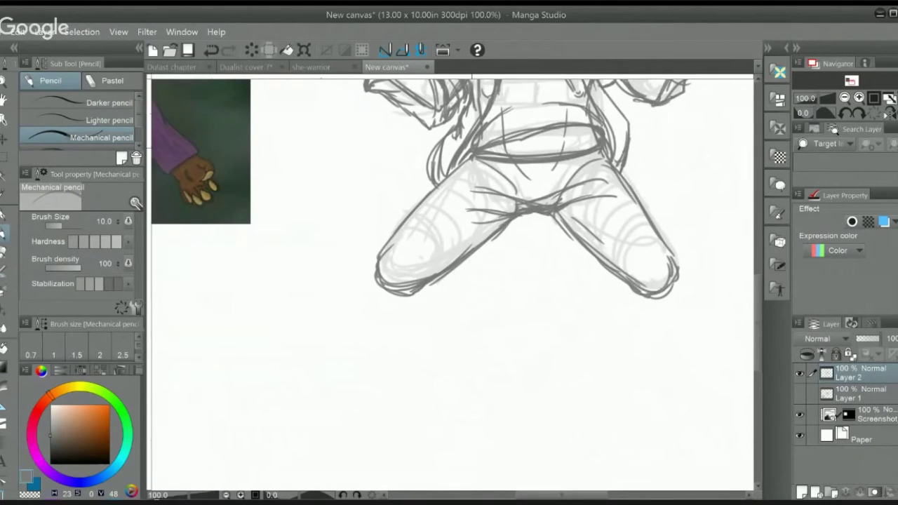
{"action": "mouse_move", "coordinate": [435, 184]}
{"action": "left_mouse_down"}
{"action": "mouse_move", "coordinate": [468, 166]}
{"action": "mouse_move", "coordinate": [467, 185]}
{"action": "left_mouse_up"}
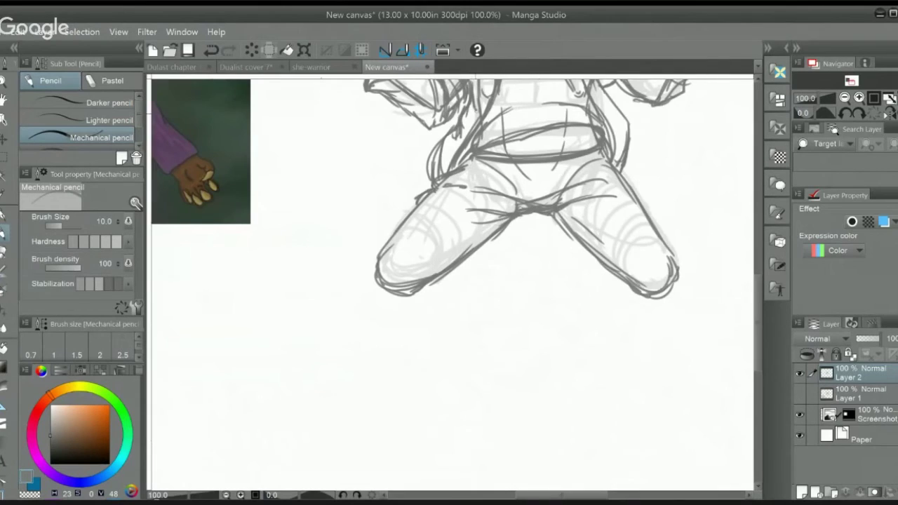
Step: Add bunched cloth on the right-hand outer hip and further creases across both inner thighs
{"action": "scroll", "coordinate": [598, 190], "scroll_direction": "up", "scroll_amount": 1}
{"action": "mouse_move", "coordinate": [618, 168]}
{"action": "left_mouse_down"}
{"action": "mouse_move", "coordinate": [553, 182]}
{"action": "mouse_move", "coordinate": [582, 199]}
{"action": "mouse_move", "coordinate": [559, 171]}
{"action": "mouse_move", "coordinate": [590, 189]}
{"action": "left_mouse_up"}
{"action": "left_click_drag", "start_coordinate": [591, 192], "coordinate": [568, 198]}
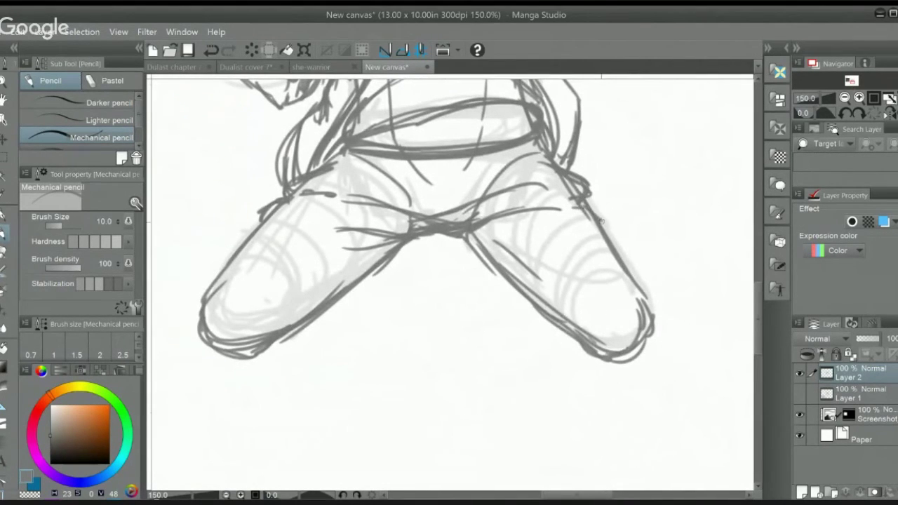
{"action": "mouse_move", "coordinate": [368, 246]}
{"action": "left_mouse_down"}
{"action": "mouse_move", "coordinate": [279, 256]}
{"action": "mouse_move", "coordinate": [376, 261]}
{"action": "mouse_move", "coordinate": [393, 248]}
{"action": "left_mouse_up"}
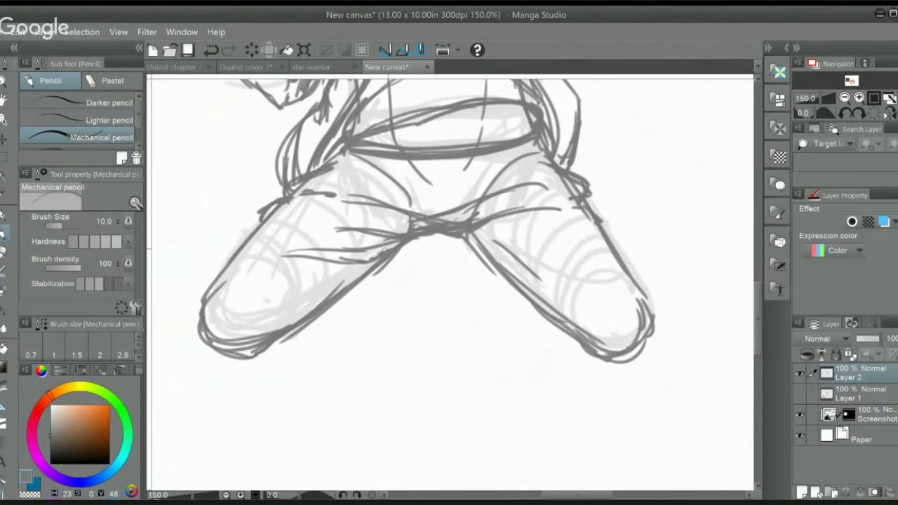
{"action": "mouse_move", "coordinate": [469, 238]}
{"action": "left_mouse_down"}
{"action": "mouse_move", "coordinate": [572, 254]}
{"action": "mouse_move", "coordinate": [557, 226]}
{"action": "left_mouse_up"}
{"action": "scroll", "coordinate": [516, 276], "scroll_direction": "down", "scroll_amount": 3}
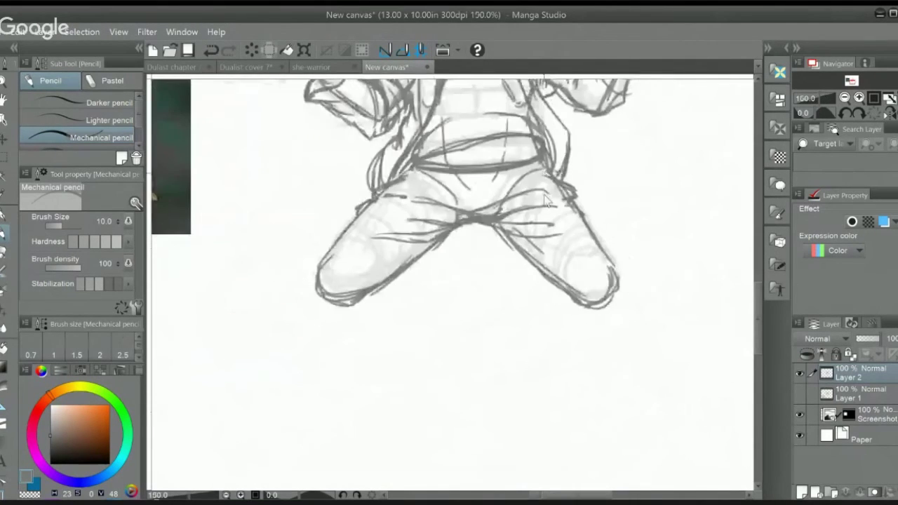
{"action": "scroll", "coordinate": [516, 275], "scroll_direction": "up", "scroll_amount": 3}
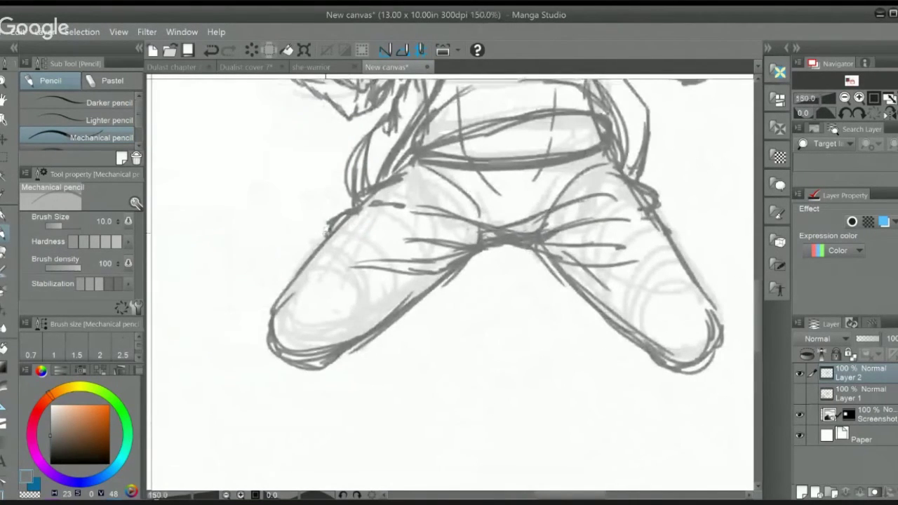
Step: Roughen both trouser legs' outlines with cloth bumps and add more fold lines across the right-hand thigh
{"action": "left_click_drag", "start_coordinate": [351, 205], "coordinate": [305, 257]}
{"action": "mouse_move", "coordinate": [530, 242]}
{"action": "left_mouse_down"}
{"action": "mouse_move", "coordinate": [617, 220]}
{"action": "mouse_move", "coordinate": [637, 251]}
{"action": "left_mouse_up"}
{"action": "left_click_drag", "start_coordinate": [540, 259], "coordinate": [625, 279]}
{"action": "mouse_move", "coordinate": [650, 237]}
{"action": "left_mouse_down"}
{"action": "mouse_move", "coordinate": [563, 192]}
{"action": "mouse_move", "coordinate": [585, 214]}
{"action": "left_mouse_up"}
{"action": "left_click_drag", "start_coordinate": [311, 279], "coordinate": [288, 290]}
{"action": "left_click_drag", "start_coordinate": [358, 246], "coordinate": [304, 282]}
{"action": "mouse_move", "coordinate": [369, 226]}
{"action": "left_mouse_down"}
{"action": "mouse_move", "coordinate": [323, 267]}
{"action": "mouse_move", "coordinate": [344, 260]}
{"action": "mouse_move", "coordinate": [338, 266]}
{"action": "left_mouse_up"}
{"action": "mouse_move", "coordinate": [453, 202]}
{"action": "left_mouse_down"}
{"action": "mouse_move", "coordinate": [481, 239]}
{"action": "mouse_move", "coordinate": [519, 265]}
{"action": "left_mouse_up"}
Step: Rework the fingers of the raised right-hand hand with darker outlines and pointed tips
{"action": "scroll", "coordinate": [539, 227], "scroll_direction": "down", "scroll_amount": 2}
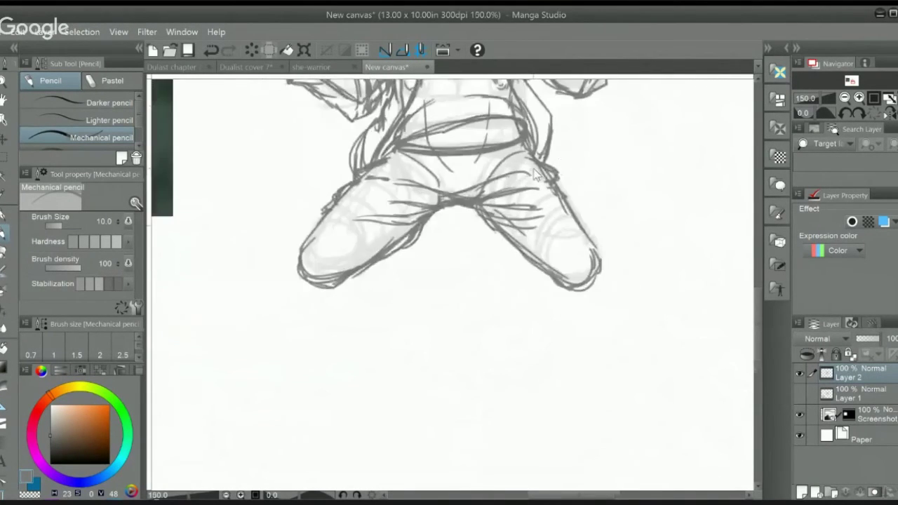
{"action": "left_click_drag", "start_coordinate": [605, 133], "coordinate": [511, 225]}
{"action": "scroll", "coordinate": [497, 224], "scroll_direction": "down", "scroll_amount": 1}
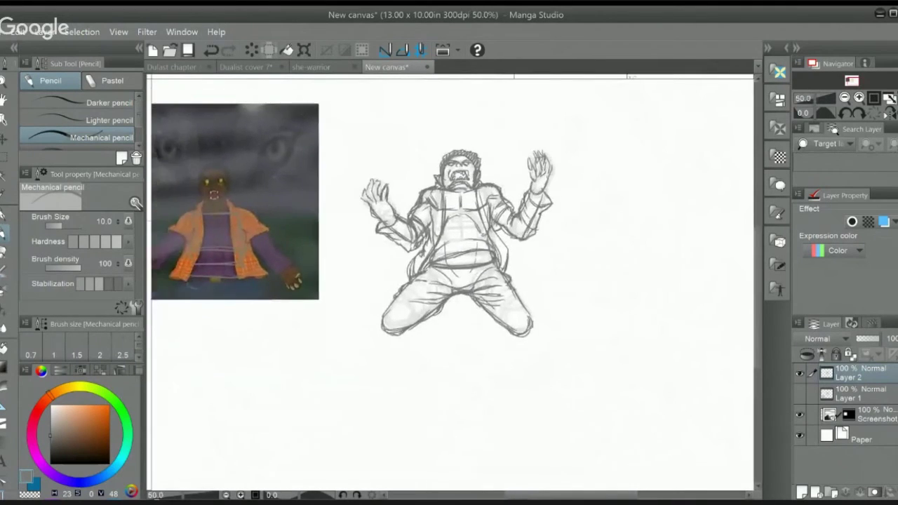
{"action": "scroll", "coordinate": [527, 177], "scroll_direction": "up", "scroll_amount": 4}
{"action": "mouse_move", "coordinate": [511, 143]}
{"action": "left_mouse_down"}
{"action": "mouse_move", "coordinate": [530, 199]}
{"action": "mouse_move", "coordinate": [548, 180]}
{"action": "left_mouse_up"}
{"action": "left_click_drag", "start_coordinate": [562, 126], "coordinate": [565, 173]}
{"action": "mouse_move", "coordinate": [560, 111]}
{"action": "left_mouse_down"}
{"action": "mouse_move", "coordinate": [557, 131]}
{"action": "mouse_move", "coordinate": [581, 161]}
{"action": "left_mouse_up"}
{"action": "mouse_move", "coordinate": [536, 111]}
{"action": "left_mouse_down"}
{"action": "mouse_move", "coordinate": [544, 164]}
{"action": "mouse_move", "coordinate": [585, 270]}
{"action": "left_mouse_up"}
{"action": "left_click_drag", "start_coordinate": [538, 171], "coordinate": [550, 218]}
{"action": "left_click_drag", "start_coordinate": [535, 169], "coordinate": [557, 210]}
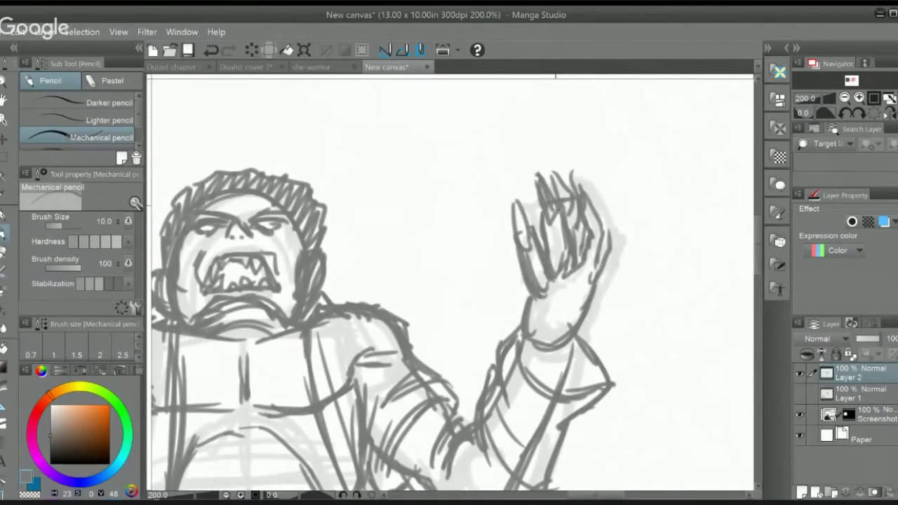
{"action": "mouse_move", "coordinate": [553, 164]}
{"action": "left_mouse_down"}
{"action": "mouse_move", "coordinate": [575, 216]}
{"action": "mouse_move", "coordinate": [561, 214]}
{"action": "mouse_move", "coordinate": [593, 215]}
{"action": "left_mouse_up"}
{"action": "mouse_move", "coordinate": [512, 194]}
{"action": "left_mouse_down"}
{"action": "mouse_move", "coordinate": [523, 224]}
{"action": "mouse_move", "coordinate": [516, 233]}
{"action": "mouse_move", "coordinate": [532, 258]}
{"action": "mouse_move", "coordinate": [553, 202]}
{"action": "left_mouse_up"}
Step: Fade the whole figure sketch to a pale guide for a cleaner line pass
{"action": "scroll", "coordinate": [532, 141], "scroll_direction": "down", "scroll_amount": 3}
{"action": "scroll", "coordinate": [553, 238], "scroll_direction": "down", "scroll_amount": 1}
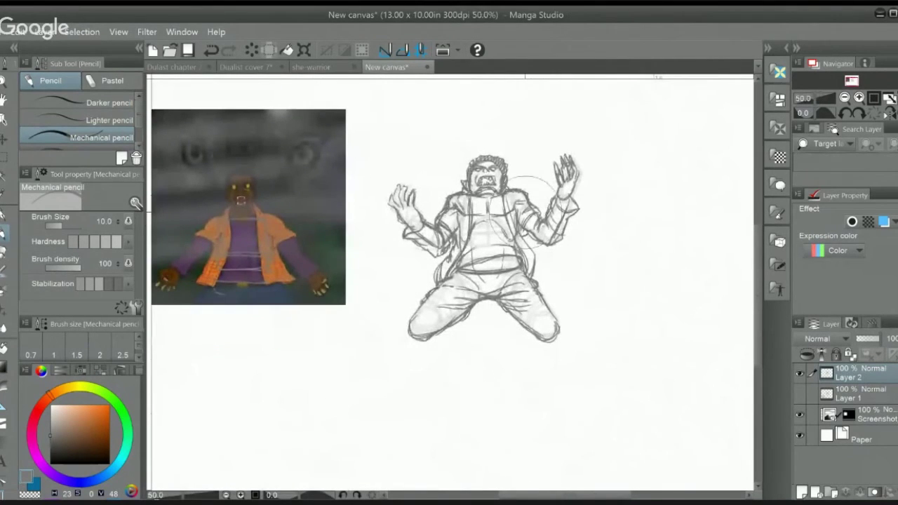
{"action": "mouse_move", "coordinate": [536, 175]}
{"action": "left_mouse_down"}
{"action": "mouse_move", "coordinate": [470, 169]}
{"action": "mouse_move", "coordinate": [498, 256]}
{"action": "mouse_move", "coordinate": [405, 300]}
{"action": "mouse_move", "coordinate": [569, 195]}
{"action": "mouse_move", "coordinate": [571, 259]}
{"action": "left_mouse_up"}
Step: Set the pencil's brush size to 7.0 and redraw the right-hand shirt's front edge and hanging side cleanly
{"action": "scroll", "coordinate": [471, 262], "scroll_direction": "up", "scroll_amount": 4}
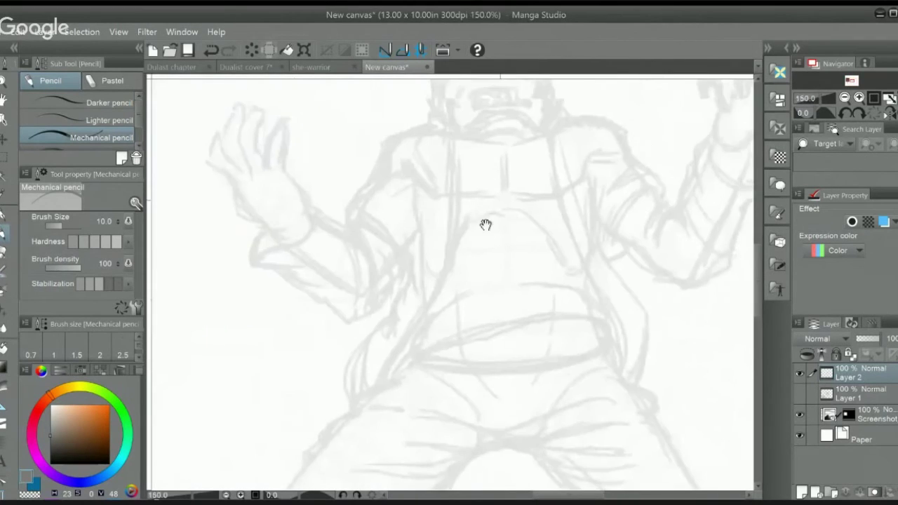
{"action": "key", "text": "bracketleft"}
{"action": "key", "text": "bracketleft"}
{"action": "mouse_move", "coordinate": [456, 188]}
{"action": "left_mouse_down"}
{"action": "mouse_move", "coordinate": [489, 187]}
{"action": "mouse_move", "coordinate": [471, 183]}
{"action": "mouse_move", "coordinate": [533, 219]}
{"action": "mouse_move", "coordinate": [534, 232]}
{"action": "left_mouse_up"}
{"action": "mouse_move", "coordinate": [494, 261]}
{"action": "left_mouse_down"}
{"action": "mouse_move", "coordinate": [526, 226]}
{"action": "mouse_move", "coordinate": [528, 240]}
{"action": "mouse_move", "coordinate": [495, 258]}
{"action": "mouse_move", "coordinate": [497, 282]}
{"action": "mouse_move", "coordinate": [488, 209]}
{"action": "left_mouse_up"}
{"action": "mouse_move", "coordinate": [437, 125]}
{"action": "left_mouse_down"}
{"action": "mouse_move", "coordinate": [461, 237]}
{"action": "mouse_move", "coordinate": [495, 295]}
{"action": "left_mouse_up"}
{"action": "left_click_drag", "start_coordinate": [477, 266], "coordinate": [513, 355]}
{"action": "left_click_drag", "start_coordinate": [481, 202], "coordinate": [540, 320]}
{"action": "left_click_drag", "start_coordinate": [538, 326], "coordinate": [527, 363]}
Step: Redraw the right-hand shirt's shoulder and short sleeve with clean hem and fold lines
{"action": "mouse_move", "coordinate": [484, 210]}
{"action": "left_mouse_down"}
{"action": "mouse_move", "coordinate": [517, 176]}
{"action": "mouse_move", "coordinate": [554, 181]}
{"action": "mouse_move", "coordinate": [508, 211]}
{"action": "mouse_move", "coordinate": [501, 249]}
{"action": "mouse_move", "coordinate": [519, 242]}
{"action": "left_mouse_up"}
{"action": "left_click_drag", "start_coordinate": [568, 221], "coordinate": [497, 212]}
{"action": "left_click_drag", "start_coordinate": [432, 229], "coordinate": [456, 247]}
{"action": "left_click_drag", "start_coordinate": [486, 192], "coordinate": [470, 226]}
{"action": "left_click_drag", "start_coordinate": [481, 188], "coordinate": [487, 195]}
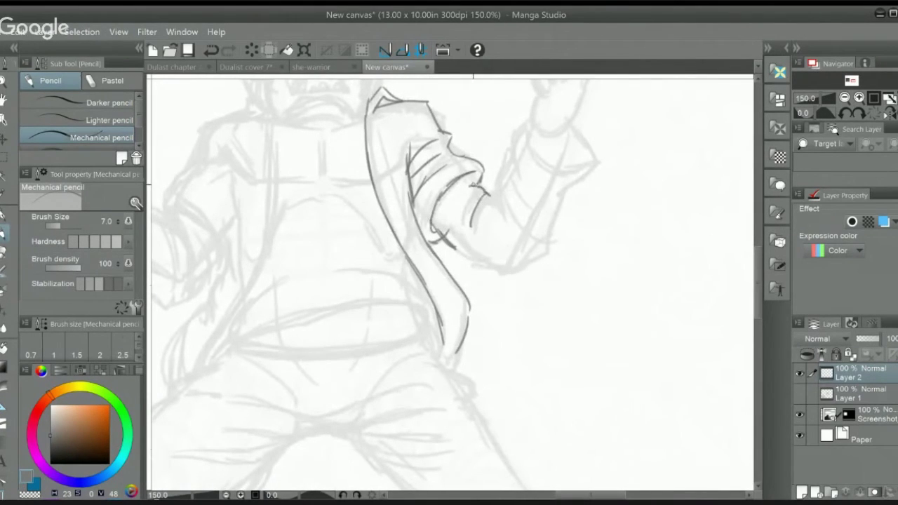
Step: Redraw the right-hand forearm sleeve with elbow folds, outer contour and a flared open cuff at the wrist
{"action": "mouse_move", "coordinate": [441, 229]}
{"action": "left_mouse_down"}
{"action": "mouse_move", "coordinate": [490, 264]}
{"action": "mouse_move", "coordinate": [517, 247]}
{"action": "left_mouse_up"}
{"action": "mouse_move", "coordinate": [477, 181]}
{"action": "left_mouse_down"}
{"action": "mouse_move", "coordinate": [485, 230]}
{"action": "mouse_move", "coordinate": [475, 202]}
{"action": "mouse_move", "coordinate": [493, 246]}
{"action": "left_mouse_up"}
{"action": "scroll", "coordinate": [484, 196], "scroll_direction": "up", "scroll_amount": 1}
{"action": "left_click_drag", "start_coordinate": [484, 230], "coordinate": [488, 202]}
{"action": "mouse_move", "coordinate": [495, 169]}
{"action": "left_mouse_down"}
{"action": "mouse_move", "coordinate": [512, 145]}
{"action": "mouse_move", "coordinate": [509, 170]}
{"action": "mouse_move", "coordinate": [569, 187]}
{"action": "left_mouse_up"}
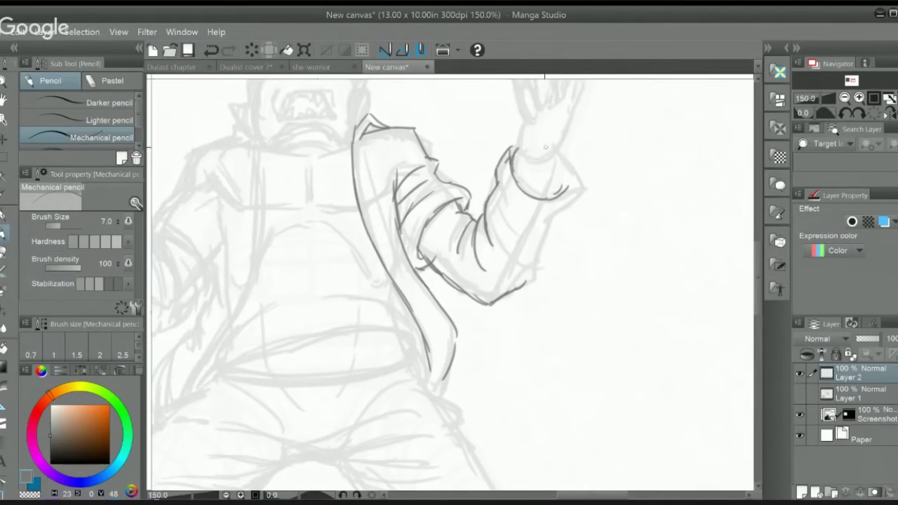
{"action": "mouse_move", "coordinate": [554, 150]}
{"action": "left_mouse_down"}
{"action": "mouse_move", "coordinate": [586, 187]}
{"action": "mouse_move", "coordinate": [551, 226]}
{"action": "mouse_move", "coordinate": [525, 285]}
{"action": "left_mouse_up"}
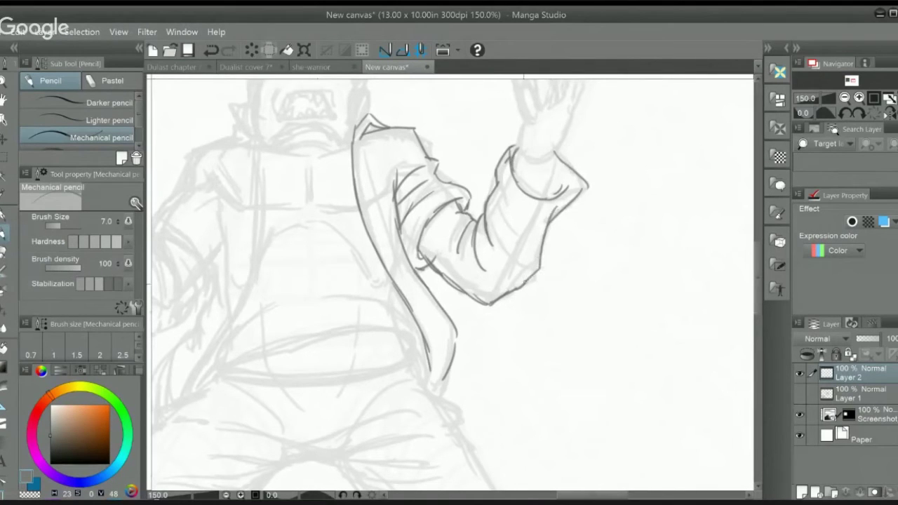
{"action": "left_click_drag", "start_coordinate": [544, 190], "coordinate": [554, 158]}
Step: Draw the right-hand hand's clawed thumb and first fingers over the faded guide
{"action": "mouse_move", "coordinate": [541, 175]}
{"action": "left_mouse_down"}
{"action": "mouse_move", "coordinate": [513, 265]}
{"action": "mouse_move", "coordinate": [494, 210]}
{"action": "left_mouse_up"}
{"action": "left_click_drag", "start_coordinate": [493, 170], "coordinate": [506, 200]}
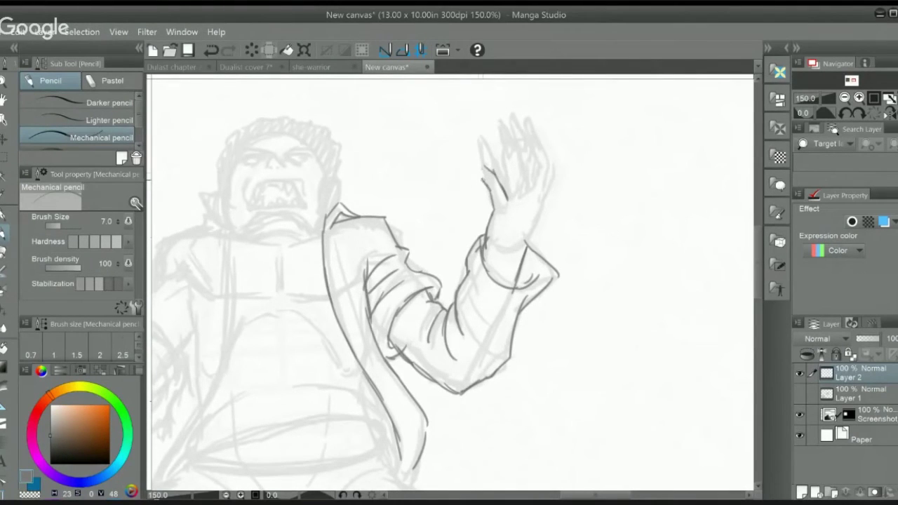
{"action": "left_click_drag", "start_coordinate": [476, 163], "coordinate": [505, 180]}
{"action": "left_click_drag", "start_coordinate": [513, 148], "coordinate": [519, 177]}
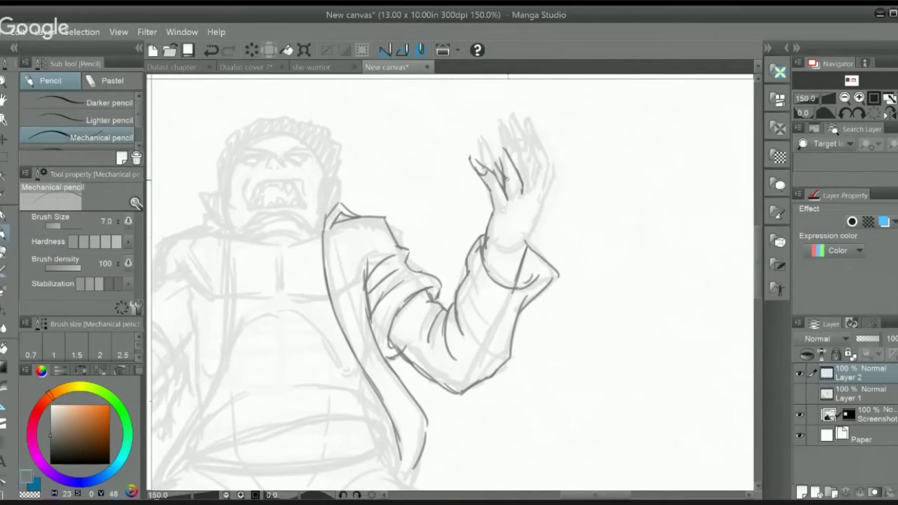
{"action": "left_click_drag", "start_coordinate": [492, 153], "coordinate": [501, 167]}
{"action": "mouse_move", "coordinate": [494, 148]}
{"action": "left_mouse_down"}
{"action": "mouse_move", "coordinate": [505, 151]}
{"action": "mouse_move", "coordinate": [495, 160]}
{"action": "mouse_move", "coordinate": [523, 171]}
{"action": "left_mouse_up"}
{"action": "left_click_drag", "start_coordinate": [528, 169], "coordinate": [531, 194]}
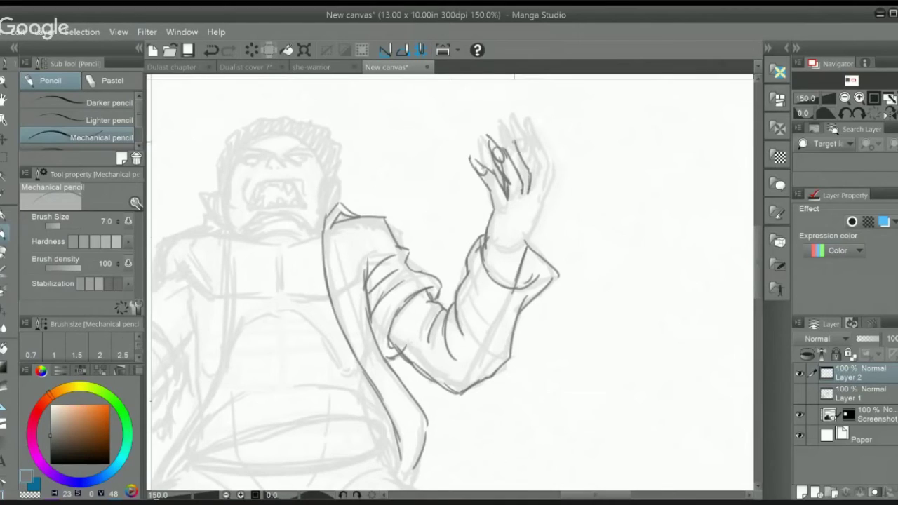
Step: Draw the right-hand hand's remaining clawed fingers and its outer palm edge down to the wrist
{"action": "mouse_move", "coordinate": [501, 130]}
{"action": "left_mouse_down"}
{"action": "mouse_move", "coordinate": [513, 155]}
{"action": "mouse_move", "coordinate": [540, 165]}
{"action": "mouse_move", "coordinate": [533, 191]}
{"action": "left_mouse_up"}
{"action": "left_click_drag", "start_coordinate": [516, 135], "coordinate": [528, 148]}
{"action": "left_click_drag", "start_coordinate": [511, 119], "coordinate": [525, 144]}
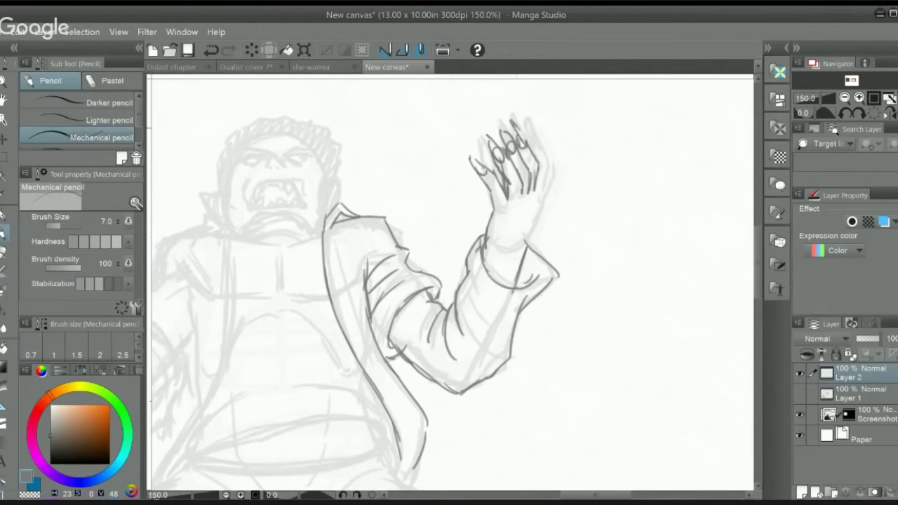
{"action": "key", "text": "ctrl+z"}
{"action": "mouse_move", "coordinate": [545, 202]}
{"action": "left_mouse_down"}
{"action": "mouse_move", "coordinate": [549, 149]}
{"action": "mouse_move", "coordinate": [526, 194]}
{"action": "left_mouse_up"}
Step: Shade the inside of the right-hand cuff opening with dense hatching
{"action": "scroll", "coordinate": [554, 148], "scroll_direction": "down", "scroll_amount": 2}
{"action": "scroll", "coordinate": [568, 152], "scroll_direction": "up", "scroll_amount": 3}
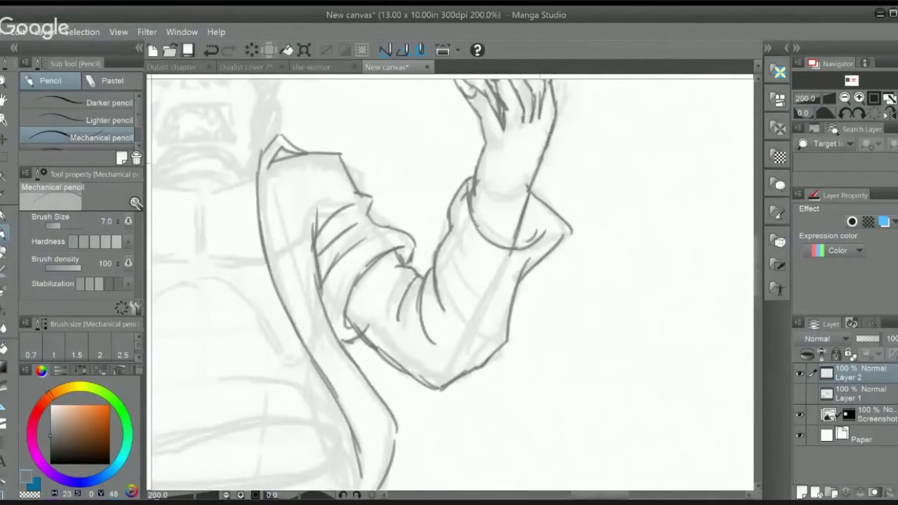
{"action": "mouse_move", "coordinate": [534, 230]}
{"action": "left_mouse_down"}
{"action": "mouse_move", "coordinate": [517, 227]}
{"action": "mouse_move", "coordinate": [526, 212]}
{"action": "mouse_move", "coordinate": [550, 223]}
{"action": "left_mouse_up"}
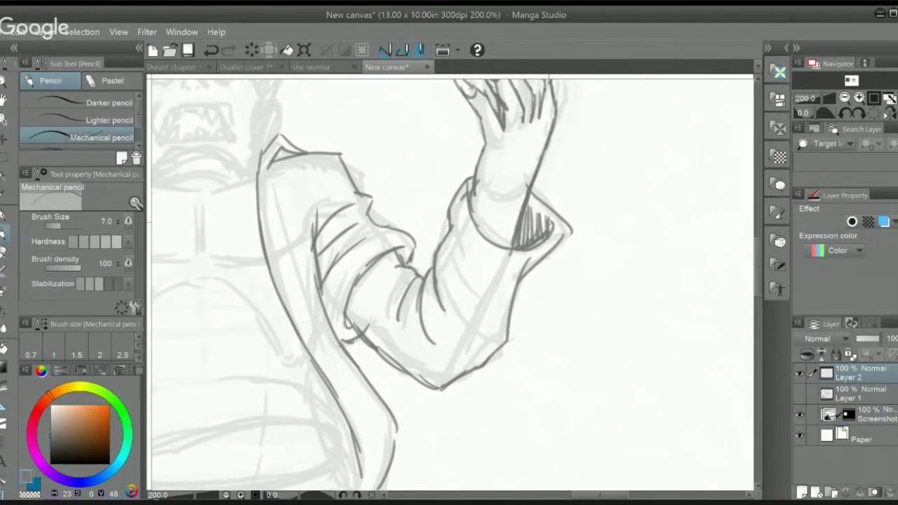
Step: Redraw the left-hand collar point and the shirt's front edge from the neck down past the waist
{"action": "scroll", "coordinate": [540, 217], "scroll_direction": "down", "scroll_amount": 4}
{"action": "scroll", "coordinate": [523, 211], "scroll_direction": "up", "scroll_amount": 3}
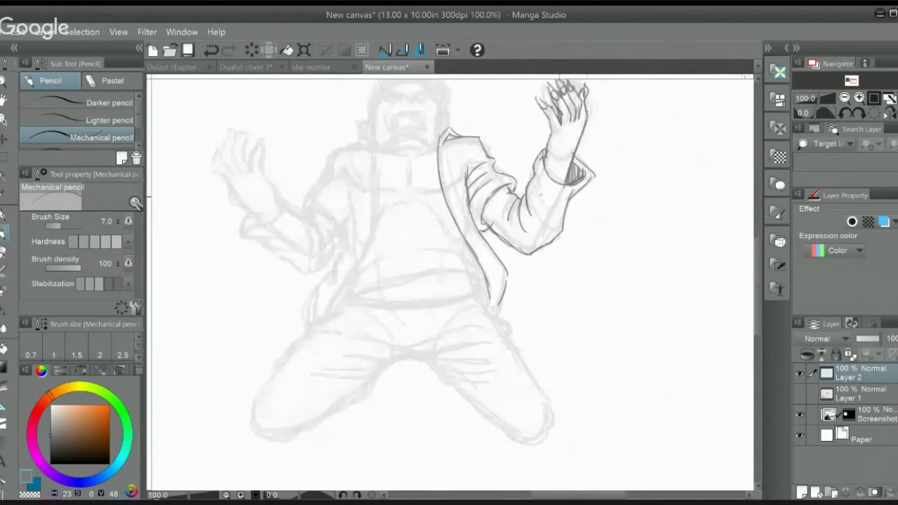
{"action": "scroll", "coordinate": [522, 210], "scroll_direction": "down", "scroll_amount": 2}
{"action": "scroll", "coordinate": [371, 140], "scroll_direction": "up", "scroll_amount": 4}
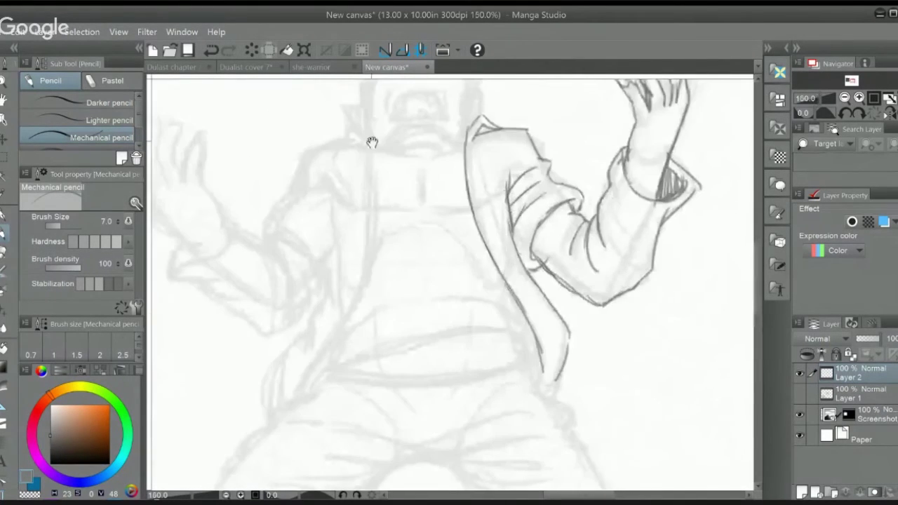
{"action": "left_click_drag", "start_coordinate": [399, 183], "coordinate": [369, 168]}
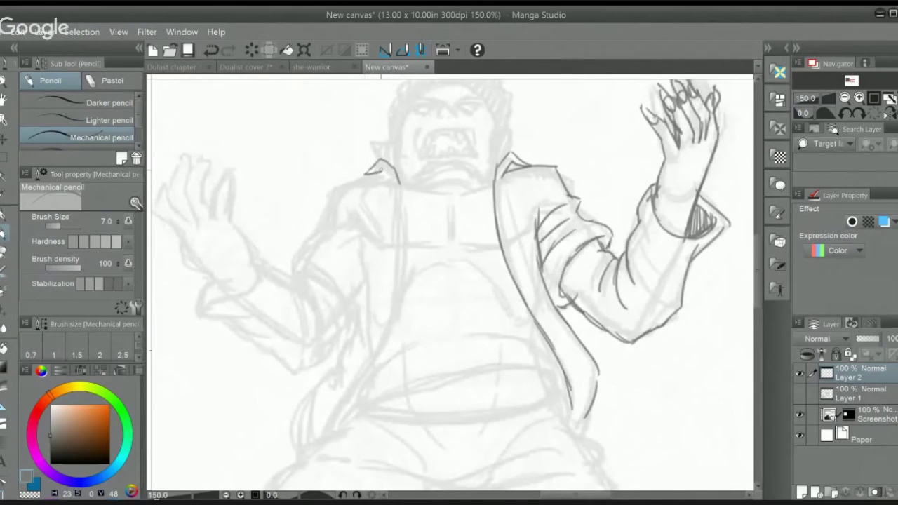
{"action": "mouse_move", "coordinate": [510, 166]}
{"action": "left_mouse_down"}
{"action": "mouse_move", "coordinate": [498, 201]}
{"action": "mouse_move", "coordinate": [458, 194]}
{"action": "mouse_move", "coordinate": [461, 177]}
{"action": "left_mouse_up"}
{"action": "left_click_drag", "start_coordinate": [386, 141], "coordinate": [406, 251]}
{"action": "mouse_move", "coordinate": [399, 290]}
{"action": "left_mouse_down"}
{"action": "mouse_move", "coordinate": [414, 161]}
{"action": "mouse_move", "coordinate": [388, 239]}
{"action": "left_mouse_up"}
{"action": "mouse_move", "coordinate": [396, 139]}
{"action": "left_mouse_down"}
{"action": "mouse_move", "coordinate": [386, 250]}
{"action": "mouse_move", "coordinate": [354, 306]}
{"action": "left_mouse_up"}
{"action": "scroll", "coordinate": [354, 306], "scroll_direction": "down", "scroll_amount": 3}
Step: Redraw the left-hand shirt's shoulder, short-sleeve hem, armpit folds and hanging side with clean lines
{"action": "left_click_drag", "start_coordinate": [397, 176], "coordinate": [345, 259]}
{"action": "left_click_drag", "start_coordinate": [377, 119], "coordinate": [380, 171]}
{"action": "left_click_drag", "start_coordinate": [376, 141], "coordinate": [348, 228]}
{"action": "left_click_drag", "start_coordinate": [355, 181], "coordinate": [315, 247]}
{"action": "mouse_move", "coordinate": [313, 257]}
{"action": "left_mouse_down"}
{"action": "mouse_move", "coordinate": [317, 278]}
{"action": "mouse_move", "coordinate": [357, 242]}
{"action": "left_mouse_up"}
{"action": "left_click_drag", "start_coordinate": [382, 214], "coordinate": [347, 363]}
{"action": "left_click_drag", "start_coordinate": [292, 231], "coordinate": [338, 291]}
{"action": "mouse_move", "coordinate": [289, 234]}
{"action": "left_mouse_down"}
{"action": "mouse_move", "coordinate": [323, 261]}
{"action": "mouse_move", "coordinate": [299, 210]}
{"action": "mouse_move", "coordinate": [329, 156]}
{"action": "mouse_move", "coordinate": [369, 138]}
{"action": "left_mouse_up"}
{"action": "mouse_move", "coordinate": [330, 184]}
{"action": "left_mouse_down"}
{"action": "mouse_move", "coordinate": [355, 244]}
{"action": "mouse_move", "coordinate": [341, 297]}
{"action": "left_mouse_up"}
{"action": "left_click_drag", "start_coordinate": [354, 239], "coordinate": [345, 303]}
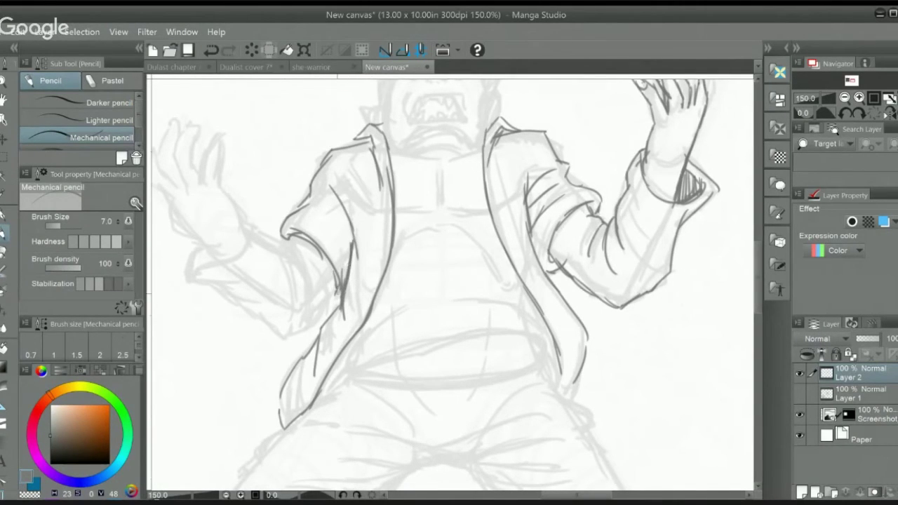
Step: Draw the inner line beneath the left-hand short sleeve's hem, replacing the first stroke
{"action": "left_click_drag", "start_coordinate": [335, 303], "coordinate": [423, 228]}
{"action": "left_click_drag", "start_coordinate": [369, 166], "coordinate": [388, 208]}
{"action": "key", "text": "ctrl+z"}
{"action": "left_click_drag", "start_coordinate": [367, 165], "coordinate": [394, 215]}
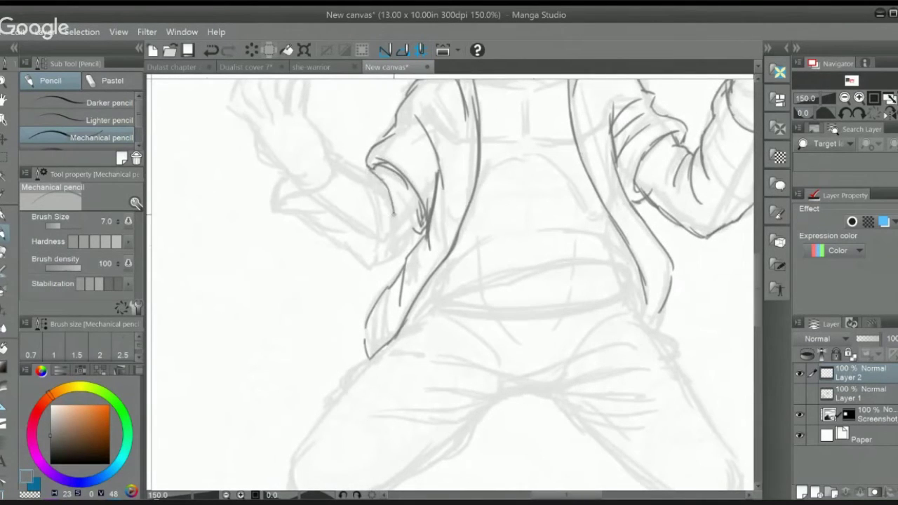
Step: Redraw the left-hand forearm sleeve with its elbow folds, lower edge and turned-back cuff
{"action": "left_click_drag", "start_coordinate": [367, 170], "coordinate": [369, 201]}
{"action": "key", "text": "ctrl+z"}
{"action": "mouse_move", "coordinate": [362, 170]}
{"action": "left_mouse_down"}
{"action": "mouse_move", "coordinate": [381, 233]}
{"action": "mouse_move", "coordinate": [342, 157]}
{"action": "mouse_move", "coordinate": [275, 208]}
{"action": "mouse_move", "coordinate": [360, 261]}
{"action": "mouse_move", "coordinate": [380, 254]}
{"action": "left_mouse_up"}
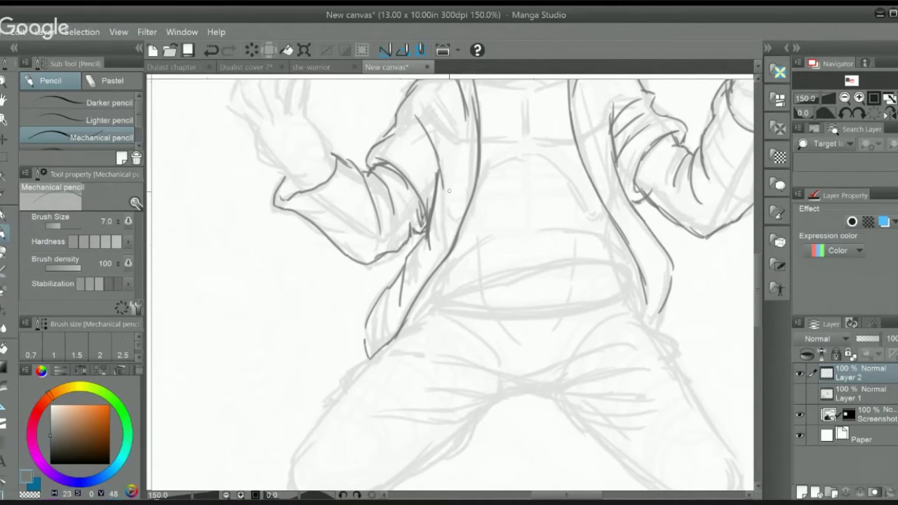
Step: Draw the undershirt's raised hem over the belly with a curved fold above it and hatching in its right-hand corner
{"action": "left_click_drag", "start_coordinate": [449, 190], "coordinate": [456, 158]}
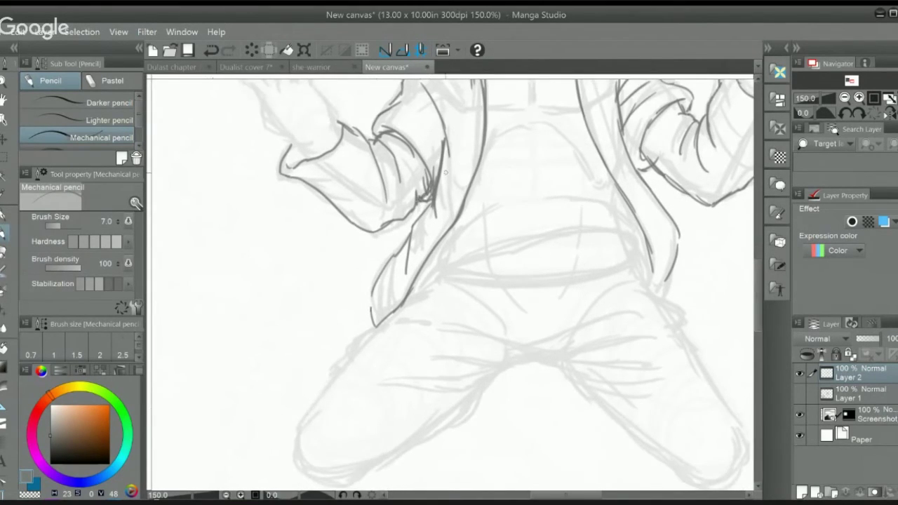
{"action": "scroll", "coordinate": [486, 129], "scroll_direction": "down", "scroll_amount": 1}
{"action": "left_click_drag", "start_coordinate": [489, 196], "coordinate": [423, 224]}
{"action": "scroll", "coordinate": [423, 224], "scroll_direction": "up", "scroll_amount": 1}
{"action": "left_click_drag", "start_coordinate": [372, 105], "coordinate": [406, 182]}
{"action": "scroll", "coordinate": [407, 183], "scroll_direction": "up", "scroll_amount": 1}
{"action": "left_click_drag", "start_coordinate": [342, 207], "coordinate": [428, 254]}
{"action": "mouse_move", "coordinate": [394, 229]}
{"action": "left_mouse_down"}
{"action": "mouse_move", "coordinate": [413, 248]}
{"action": "mouse_move", "coordinate": [451, 210]}
{"action": "mouse_move", "coordinate": [409, 249]}
{"action": "left_mouse_up"}
{"action": "left_click_drag", "start_coordinate": [339, 210], "coordinate": [408, 266]}
{"action": "mouse_move", "coordinate": [385, 245]}
{"action": "left_mouse_down"}
{"action": "mouse_move", "coordinate": [416, 267]}
{"action": "mouse_move", "coordinate": [466, 220]}
{"action": "left_mouse_up"}
{"action": "left_click_drag", "start_coordinate": [430, 305], "coordinate": [430, 300]}
{"action": "key", "text": "ctrl+minus"}
{"action": "left_click_drag", "start_coordinate": [446, 377], "coordinate": [470, 235]}
{"action": "mouse_move", "coordinate": [352, 288]}
{"action": "left_mouse_down"}
{"action": "mouse_move", "coordinate": [383, 259]}
{"action": "mouse_move", "coordinate": [476, 229]}
{"action": "mouse_move", "coordinate": [524, 243]}
{"action": "mouse_move", "coordinate": [553, 290]}
{"action": "mouse_move", "coordinate": [449, 267]}
{"action": "mouse_move", "coordinate": [349, 310]}
{"action": "left_mouse_up"}
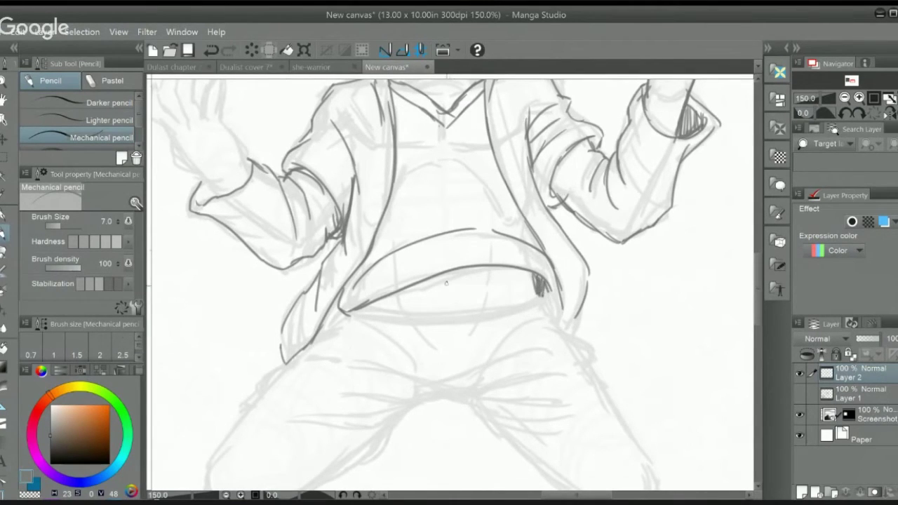
Step: Draw the trouser waistband's curved edge below the belly and darken the shadow at its right-hand end
{"action": "left_click_drag", "start_coordinate": [452, 289], "coordinate": [478, 285]}
{"action": "key", "text": "ctrl+z"}
{"action": "mouse_move", "coordinate": [366, 309]}
{"action": "left_mouse_down"}
{"action": "mouse_move", "coordinate": [465, 313]}
{"action": "mouse_move", "coordinate": [539, 293]}
{"action": "mouse_move", "coordinate": [477, 311]}
{"action": "mouse_move", "coordinate": [368, 309]}
{"action": "left_mouse_up"}
{"action": "left_click_drag", "start_coordinate": [532, 284], "coordinate": [535, 295]}
Step: Draw the trousers' centre seam and the creases radiating from the crotch across both thighs
{"action": "left_click_drag", "start_coordinate": [549, 298], "coordinate": [553, 192]}
{"action": "key", "text": "ctrl+plus"}
{"action": "mouse_move", "coordinate": [506, 254]}
{"action": "left_mouse_down"}
{"action": "mouse_move", "coordinate": [509, 270]}
{"action": "mouse_move", "coordinate": [510, 247]}
{"action": "left_mouse_up"}
{"action": "mouse_move", "coordinate": [437, 277]}
{"action": "left_mouse_down"}
{"action": "mouse_move", "coordinate": [591, 229]}
{"action": "mouse_move", "coordinate": [365, 251]}
{"action": "mouse_move", "coordinate": [470, 276]}
{"action": "mouse_move", "coordinate": [483, 288]}
{"action": "mouse_move", "coordinate": [649, 257]}
{"action": "left_mouse_up"}
{"action": "mouse_move", "coordinate": [461, 284]}
{"action": "left_mouse_down"}
{"action": "mouse_move", "coordinate": [332, 299]}
{"action": "mouse_move", "coordinate": [339, 329]}
{"action": "left_mouse_up"}
{"action": "left_click_drag", "start_coordinate": [420, 279], "coordinate": [471, 260]}
{"action": "left_click_drag", "start_coordinate": [515, 166], "coordinate": [517, 264]}
{"action": "left_click_drag", "start_coordinate": [470, 204], "coordinate": [507, 214]}
{"action": "left_click_drag", "start_coordinate": [495, 219], "coordinate": [570, 202]}
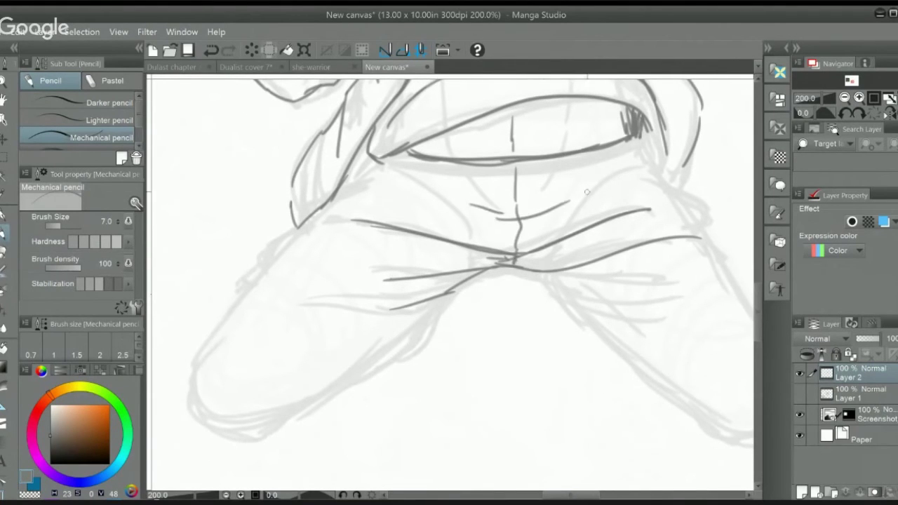
Step: Outline both kneeling thighs and rounded knees, with bumpy cloth folds at the hips and a crease on the right-hand thigh
{"action": "mouse_move", "coordinate": [365, 175]}
{"action": "left_mouse_down"}
{"action": "mouse_move", "coordinate": [321, 202]}
{"action": "mouse_move", "coordinate": [261, 264]}
{"action": "mouse_move", "coordinate": [187, 388]}
{"action": "mouse_move", "coordinate": [309, 405]}
{"action": "mouse_move", "coordinate": [424, 307]}
{"action": "left_mouse_up"}
{"action": "mouse_move", "coordinate": [484, 274]}
{"action": "left_mouse_down"}
{"action": "mouse_move", "coordinate": [525, 276]}
{"action": "mouse_move", "coordinate": [306, 195]}
{"action": "mouse_move", "coordinate": [482, 321]}
{"action": "mouse_move", "coordinate": [567, 288]}
{"action": "left_mouse_up"}
{"action": "mouse_move", "coordinate": [488, 140]}
{"action": "left_mouse_down"}
{"action": "mouse_move", "coordinate": [581, 288]}
{"action": "mouse_move", "coordinate": [571, 328]}
{"action": "left_mouse_up"}
{"action": "mouse_move", "coordinate": [573, 285]}
{"action": "left_mouse_down"}
{"action": "mouse_move", "coordinate": [544, 344]}
{"action": "mouse_move", "coordinate": [424, 292]}
{"action": "left_mouse_up"}
{"action": "mouse_move", "coordinate": [487, 117]}
{"action": "left_mouse_down"}
{"action": "mouse_move", "coordinate": [489, 208]}
{"action": "mouse_move", "coordinate": [433, 169]}
{"action": "mouse_move", "coordinate": [232, 166]}
{"action": "left_mouse_up"}
{"action": "left_click_drag", "start_coordinate": [308, 174], "coordinate": [518, 203]}
{"action": "left_click_drag", "start_coordinate": [420, 193], "coordinate": [404, 183]}
{"action": "scroll", "coordinate": [508, 131], "scroll_direction": "down", "scroll_amount": 1}
{"action": "left_click_drag", "start_coordinate": [563, 205], "coordinate": [420, 281]}
{"action": "left_click_drag", "start_coordinate": [465, 204], "coordinate": [489, 267]}
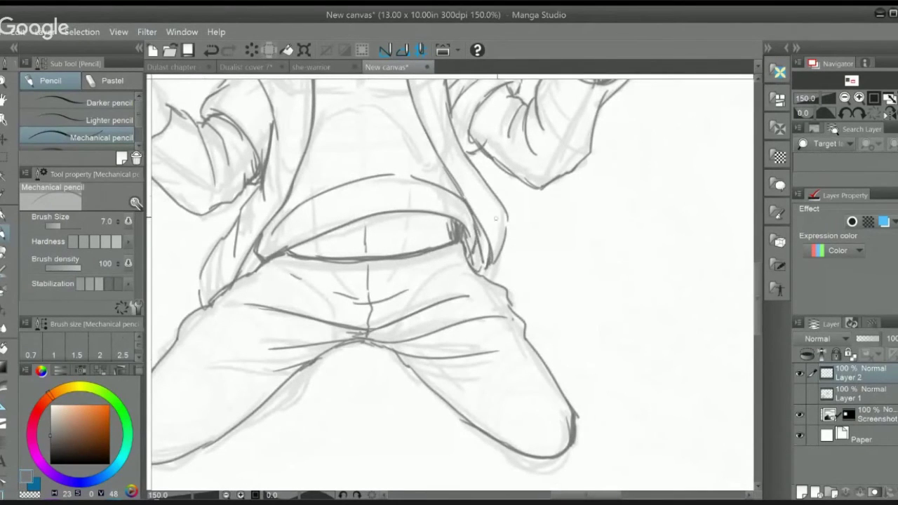
Step: Draw the wrist, palm sides and first curled fingers of the raised left-hand hand
{"action": "left_click_drag", "start_coordinate": [517, 244], "coordinate": [445, 313]}
{"action": "scroll", "coordinate": [469, 239], "scroll_direction": "down", "scroll_amount": 2}
{"action": "left_click_drag", "start_coordinate": [473, 235], "coordinate": [489, 271]}
{"action": "scroll", "coordinate": [499, 200], "scroll_direction": "up", "scroll_amount": 2}
{"action": "left_click_drag", "start_coordinate": [255, 222], "coordinate": [471, 202]}
{"action": "mouse_move", "coordinate": [396, 204]}
{"action": "left_mouse_down"}
{"action": "mouse_move", "coordinate": [429, 258]}
{"action": "mouse_move", "coordinate": [355, 218]}
{"action": "mouse_move", "coordinate": [321, 170]}
{"action": "mouse_move", "coordinate": [384, 248]}
{"action": "left_mouse_up"}
{"action": "scroll", "coordinate": [421, 253], "scroll_direction": "up", "scroll_amount": 2}
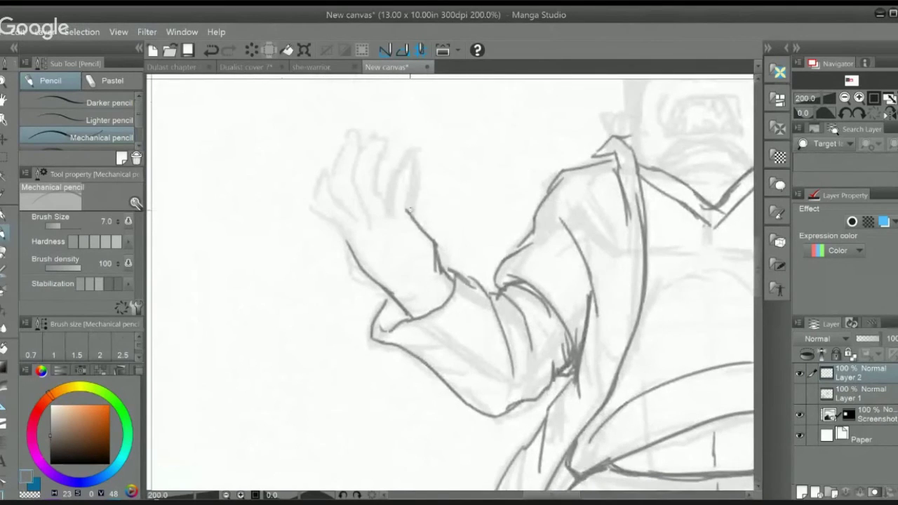
{"action": "mouse_move", "coordinate": [390, 207]}
{"action": "left_mouse_down"}
{"action": "mouse_move", "coordinate": [404, 151]}
{"action": "mouse_move", "coordinate": [410, 179]}
{"action": "mouse_move", "coordinate": [390, 209]}
{"action": "left_mouse_up"}
{"action": "mouse_move", "coordinate": [353, 184]}
{"action": "left_mouse_down"}
{"action": "mouse_move", "coordinate": [371, 217]}
{"action": "mouse_move", "coordinate": [350, 181]}
{"action": "mouse_move", "coordinate": [362, 151]}
{"action": "mouse_move", "coordinate": [389, 138]}
{"action": "mouse_move", "coordinate": [372, 176]}
{"action": "left_mouse_up"}
{"action": "mouse_move", "coordinate": [334, 199]}
{"action": "left_mouse_down"}
{"action": "mouse_move", "coordinate": [340, 154]}
{"action": "mouse_move", "coordinate": [367, 140]}
{"action": "left_mouse_up"}
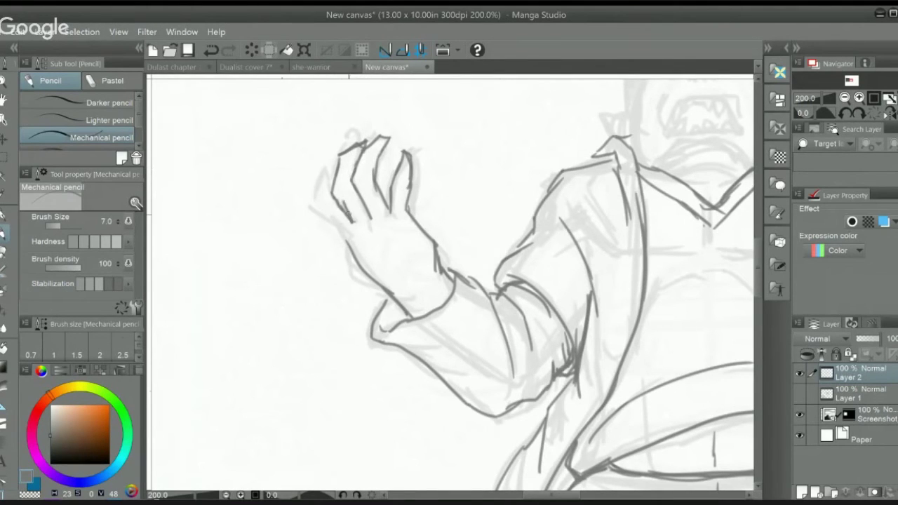
Step: Finish the left-hand hand with its outer finger and dark pointed claws on the fingertips
{"action": "left_click_drag", "start_coordinate": [347, 242], "coordinate": [323, 212]}
{"action": "left_click_drag", "start_coordinate": [335, 171], "coordinate": [325, 216]}
{"action": "key", "text": "ctrl+minus"}
{"action": "key", "text": "ctrl+plus"}
{"action": "mouse_move", "coordinate": [415, 162]}
{"action": "left_mouse_down"}
{"action": "mouse_move", "coordinate": [419, 173]}
{"action": "mouse_move", "coordinate": [427, 135]}
{"action": "mouse_move", "coordinate": [416, 154]}
{"action": "mouse_move", "coordinate": [411, 120]}
{"action": "mouse_move", "coordinate": [385, 141]}
{"action": "mouse_move", "coordinate": [386, 130]}
{"action": "left_mouse_up"}
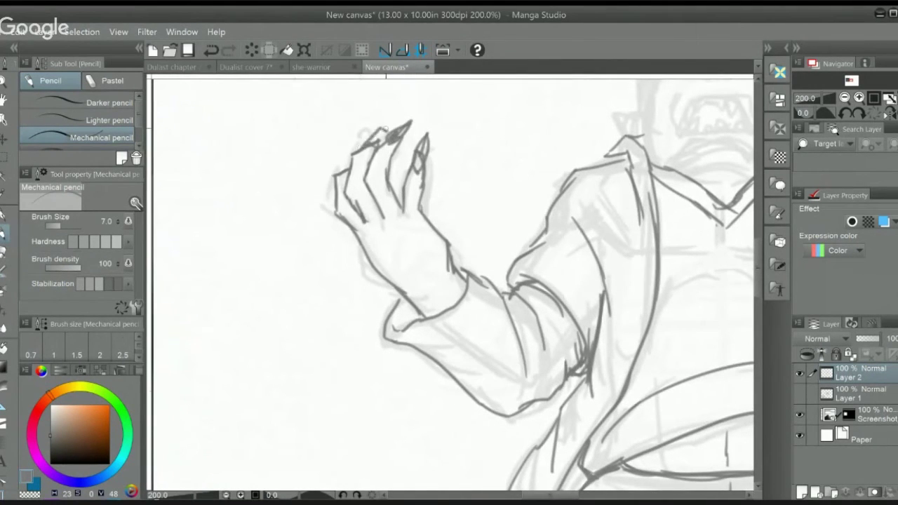
Step: Draw the left-hand side of the neck down into the V-neck, replacing the first strokes
{"action": "scroll", "coordinate": [361, 157], "scroll_direction": "down", "scroll_amount": 2}
{"action": "left_click_drag", "start_coordinate": [588, 181], "coordinate": [537, 231]}
{"action": "scroll", "coordinate": [537, 230], "scroll_direction": "up", "scroll_amount": 2}
{"action": "scroll", "coordinate": [403, 221], "scroll_direction": "up", "scroll_amount": 2}
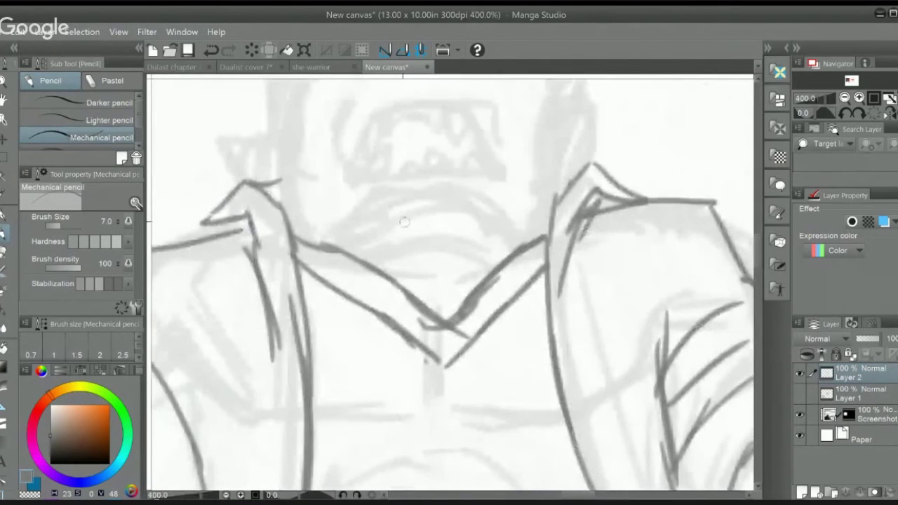
{"action": "left_click_drag", "start_coordinate": [330, 229], "coordinate": [368, 260]}
{"action": "left_click_drag", "start_coordinate": [302, 211], "coordinate": [370, 258]}
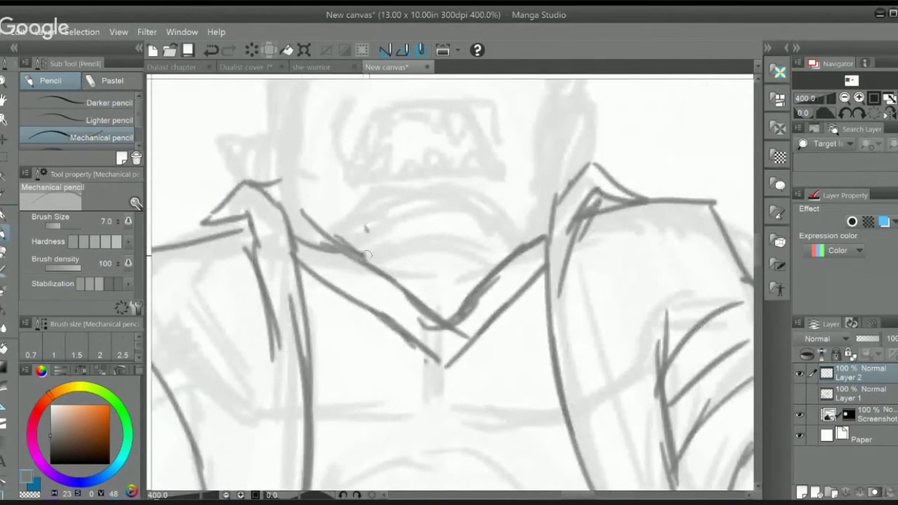
{"action": "left_click_drag", "start_coordinate": [330, 230], "coordinate": [414, 281]}
{"action": "left_click_drag", "start_coordinate": [340, 197], "coordinate": [414, 280]}
{"action": "key", "text": "ctrl+z"}
{"action": "key", "text": "ctrl+z"}
{"action": "left_click_drag", "start_coordinate": [332, 206], "coordinate": [385, 272]}
{"action": "left_click_drag", "start_coordinate": [326, 231], "coordinate": [358, 261]}
Step: Draw the right-hand side of the neck and the curved underside of the chin
{"action": "left_click_drag", "start_coordinate": [504, 203], "coordinate": [467, 275]}
{"action": "left_click_drag", "start_coordinate": [533, 218], "coordinate": [489, 271]}
{"action": "mouse_move", "coordinate": [387, 271]}
{"action": "left_mouse_down"}
{"action": "mouse_move", "coordinate": [429, 290]}
{"action": "mouse_move", "coordinate": [481, 281]}
{"action": "mouse_move", "coordinate": [466, 303]}
{"action": "left_mouse_up"}
{"action": "left_click_drag", "start_coordinate": [337, 243], "coordinate": [378, 230]}
{"action": "left_click_drag", "start_coordinate": [444, 225], "coordinate": [513, 242]}
Step: Reinforce both sides of the neck with repeated strokes from the jaw to the V-neck
{"action": "left_click_drag", "start_coordinate": [324, 252], "coordinate": [332, 285]}
{"action": "mouse_move", "coordinate": [283, 225]}
{"action": "left_mouse_down"}
{"action": "mouse_move", "coordinate": [330, 280]}
{"action": "mouse_move", "coordinate": [293, 240]}
{"action": "left_mouse_up"}
{"action": "left_click_drag", "start_coordinate": [553, 227], "coordinate": [521, 264]}
{"action": "left_click_drag", "start_coordinate": [490, 317], "coordinate": [519, 239]}
{"action": "mouse_move", "coordinate": [313, 287]}
{"action": "left_mouse_down"}
{"action": "mouse_move", "coordinate": [318, 272]}
{"action": "mouse_move", "coordinate": [335, 329]}
{"action": "left_mouse_up"}
{"action": "left_click_drag", "start_coordinate": [301, 266], "coordinate": [377, 343]}
{"action": "left_click_drag", "start_coordinate": [341, 299], "coordinate": [408, 364]}
{"action": "mouse_move", "coordinate": [474, 270]}
{"action": "left_mouse_down"}
{"action": "mouse_move", "coordinate": [441, 343]}
{"action": "mouse_move", "coordinate": [429, 349]}
{"action": "left_mouse_up"}
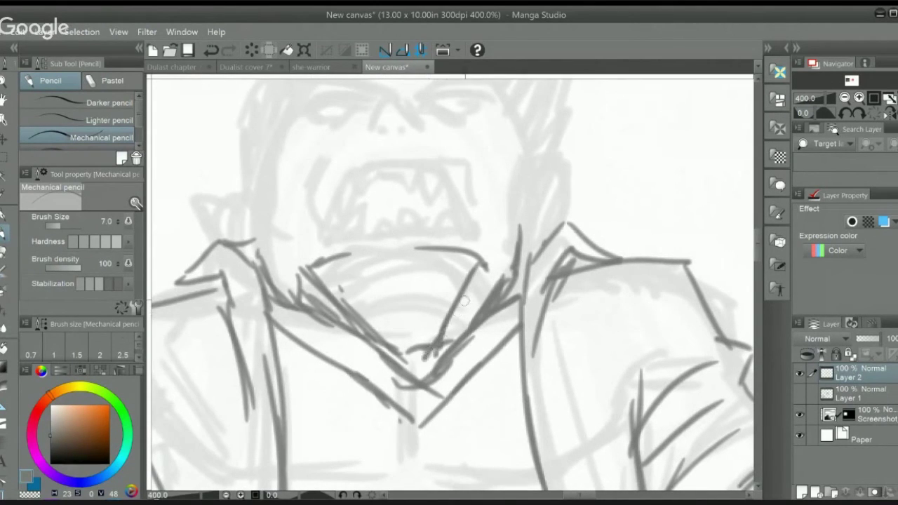
Step: Draw the lower jaw corners and the left-hand ear, redoing the ear's first strokes
{"action": "left_click_drag", "start_coordinate": [477, 289], "coordinate": [483, 268]}
{"action": "mouse_move", "coordinate": [450, 302]}
{"action": "left_mouse_down"}
{"action": "mouse_move", "coordinate": [429, 335]}
{"action": "mouse_move", "coordinate": [449, 314]}
{"action": "left_mouse_up"}
{"action": "mouse_move", "coordinate": [266, 236]}
{"action": "left_mouse_down"}
{"action": "mouse_move", "coordinate": [307, 268]}
{"action": "mouse_move", "coordinate": [334, 255]}
{"action": "left_mouse_up"}
{"action": "mouse_move", "coordinate": [482, 252]}
{"action": "left_mouse_down"}
{"action": "mouse_move", "coordinate": [508, 264]}
{"action": "mouse_move", "coordinate": [527, 228]}
{"action": "left_mouse_up"}
{"action": "mouse_move", "coordinate": [261, 198]}
{"action": "left_mouse_down"}
{"action": "mouse_move", "coordinate": [288, 261]}
{"action": "mouse_move", "coordinate": [247, 245]}
{"action": "left_mouse_up"}
{"action": "left_click_drag", "start_coordinate": [232, 182], "coordinate": [261, 257]}
{"action": "mouse_move", "coordinate": [232, 225]}
{"action": "left_mouse_down"}
{"action": "mouse_move", "coordinate": [254, 176]}
{"action": "mouse_move", "coordinate": [263, 201]}
{"action": "mouse_move", "coordinate": [248, 241]}
{"action": "left_mouse_up"}
{"action": "key", "text": "ctrl+z"}
{"action": "key", "text": "ctrl+z"}
{"action": "mouse_move", "coordinate": [247, 176]}
{"action": "left_mouse_down"}
{"action": "mouse_move", "coordinate": [273, 231]}
{"action": "mouse_move", "coordinate": [270, 154]}
{"action": "left_mouse_up"}
Step: Draw the sides of the head and the right-hand ear, and hatch the short hair
{"action": "mouse_move", "coordinate": [525, 143]}
{"action": "left_mouse_down"}
{"action": "mouse_move", "coordinate": [528, 201]}
{"action": "mouse_move", "coordinate": [544, 152]}
{"action": "mouse_move", "coordinate": [531, 213]}
{"action": "left_mouse_up"}
{"action": "mouse_move", "coordinate": [565, 145]}
{"action": "left_mouse_down"}
{"action": "mouse_move", "coordinate": [551, 202]}
{"action": "mouse_move", "coordinate": [527, 240]}
{"action": "mouse_move", "coordinate": [563, 181]}
{"action": "mouse_move", "coordinate": [569, 289]}
{"action": "left_mouse_up"}
{"action": "mouse_move", "coordinate": [278, 266]}
{"action": "left_mouse_down"}
{"action": "mouse_move", "coordinate": [301, 208]}
{"action": "mouse_move", "coordinate": [373, 126]}
{"action": "mouse_move", "coordinate": [530, 218]}
{"action": "mouse_move", "coordinate": [540, 264]}
{"action": "mouse_move", "coordinate": [580, 207]}
{"action": "mouse_move", "coordinate": [555, 121]}
{"action": "mouse_move", "coordinate": [468, 82]}
{"action": "mouse_move", "coordinate": [531, 144]}
{"action": "left_mouse_up"}
{"action": "mouse_move", "coordinate": [530, 146]}
{"action": "left_mouse_down"}
{"action": "mouse_move", "coordinate": [497, 145]}
{"action": "mouse_move", "coordinate": [316, 261]}
{"action": "mouse_move", "coordinate": [322, 360]}
{"action": "left_mouse_up"}
{"action": "left_click_drag", "start_coordinate": [334, 264], "coordinate": [318, 348]}
{"action": "left_click_drag", "start_coordinate": [338, 237], "coordinate": [323, 324]}
{"action": "left_click_drag", "start_coordinate": [347, 223], "coordinate": [331, 309]}
{"action": "mouse_move", "coordinate": [331, 248]}
{"action": "left_mouse_down"}
{"action": "mouse_move", "coordinate": [371, 184]}
{"action": "mouse_move", "coordinate": [417, 156]}
{"action": "mouse_move", "coordinate": [487, 150]}
{"action": "mouse_move", "coordinate": [536, 159]}
{"action": "mouse_move", "coordinate": [597, 225]}
{"action": "mouse_move", "coordinate": [621, 274]}
{"action": "mouse_move", "coordinate": [602, 372]}
{"action": "left_mouse_up"}
Step: Draw the nose with two nostrils, the angry eyebrows and both glaring eyes
{"action": "left_click_drag", "start_coordinate": [499, 259], "coordinate": [520, 201]}
{"action": "mouse_move", "coordinate": [460, 223]}
{"action": "left_mouse_down"}
{"action": "mouse_move", "coordinate": [479, 187]}
{"action": "mouse_move", "coordinate": [517, 219]}
{"action": "left_mouse_up"}
{"action": "mouse_move", "coordinate": [483, 190]}
{"action": "left_mouse_down"}
{"action": "mouse_move", "coordinate": [507, 199]}
{"action": "mouse_move", "coordinate": [513, 217]}
{"action": "left_mouse_up"}
{"action": "left_click", "coordinate": [477, 220]}
{"action": "left_click", "coordinate": [495, 218]}
{"action": "left_click_drag", "start_coordinate": [390, 193], "coordinate": [465, 188]}
{"action": "left_click_drag", "start_coordinate": [402, 200], "coordinate": [423, 209]}
{"action": "mouse_move", "coordinate": [402, 178]}
{"action": "left_mouse_down"}
{"action": "mouse_move", "coordinate": [463, 186]}
{"action": "mouse_move", "coordinate": [395, 172]}
{"action": "mouse_move", "coordinate": [466, 190]}
{"action": "mouse_move", "coordinate": [592, 174]}
{"action": "left_mouse_up"}
{"action": "mouse_move", "coordinate": [513, 189]}
{"action": "left_mouse_down"}
{"action": "mouse_move", "coordinate": [592, 195]}
{"action": "mouse_move", "coordinate": [541, 205]}
{"action": "mouse_move", "coordinate": [569, 206]}
{"action": "mouse_move", "coordinate": [555, 205]}
{"action": "left_mouse_up"}
{"action": "mouse_move", "coordinate": [414, 193]}
{"action": "left_mouse_down"}
{"action": "mouse_move", "coordinate": [418, 204]}
{"action": "mouse_move", "coordinate": [438, 203]}
{"action": "left_mouse_up"}
{"action": "mouse_move", "coordinate": [396, 196]}
{"action": "left_mouse_down"}
{"action": "mouse_move", "coordinate": [442, 205]}
{"action": "mouse_move", "coordinate": [458, 223]}
{"action": "left_mouse_up"}
{"action": "left_click_drag", "start_coordinate": [490, 183], "coordinate": [519, 210]}
Step: Draw the open snarling mouth as a trapezoid with upper fangs and a row of lower teeth
{"action": "scroll", "coordinate": [519, 211], "scroll_direction": "down", "scroll_amount": 2}
{"action": "mouse_move", "coordinate": [447, 209]}
{"action": "left_mouse_down"}
{"action": "mouse_move", "coordinate": [415, 265]}
{"action": "mouse_move", "coordinate": [557, 273]}
{"action": "mouse_move", "coordinate": [516, 199]}
{"action": "mouse_move", "coordinate": [570, 274]}
{"action": "left_mouse_up"}
{"action": "left_click_drag", "start_coordinate": [446, 210], "coordinate": [441, 244]}
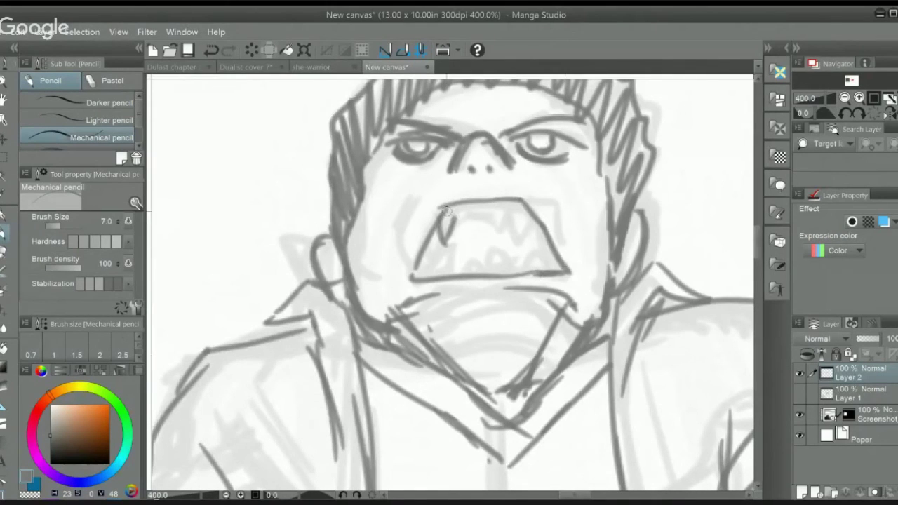
{"action": "mouse_move", "coordinate": [457, 205]}
{"action": "left_mouse_down"}
{"action": "mouse_move", "coordinate": [460, 242]}
{"action": "mouse_move", "coordinate": [458, 205]}
{"action": "mouse_move", "coordinate": [527, 218]}
{"action": "mouse_move", "coordinate": [503, 207]}
{"action": "left_mouse_up"}
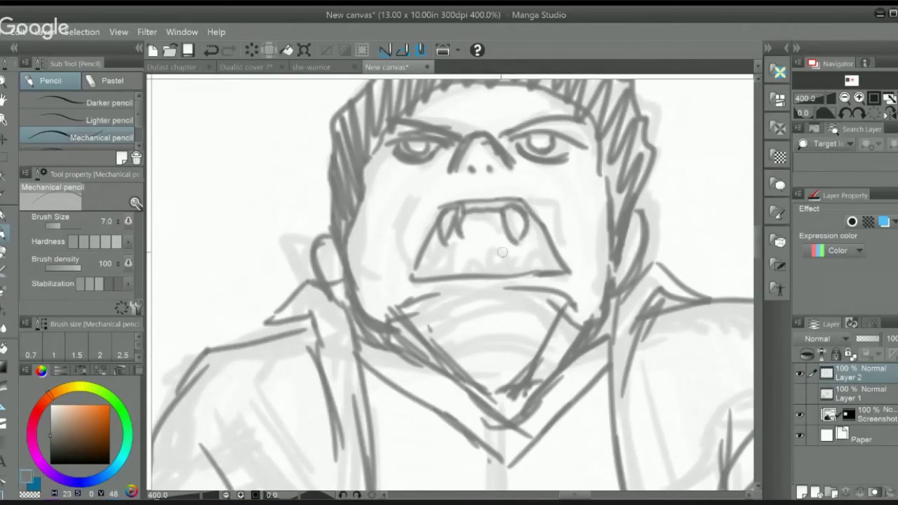
{"action": "mouse_move", "coordinate": [430, 275]}
{"action": "left_mouse_down"}
{"action": "mouse_move", "coordinate": [456, 274]}
{"action": "mouse_move", "coordinate": [418, 275]}
{"action": "mouse_move", "coordinate": [519, 261]}
{"action": "mouse_move", "coordinate": [523, 270]}
{"action": "mouse_move", "coordinate": [541, 261]}
{"action": "mouse_move", "coordinate": [558, 270]}
{"action": "mouse_move", "coordinate": [535, 270]}
{"action": "left_mouse_up"}
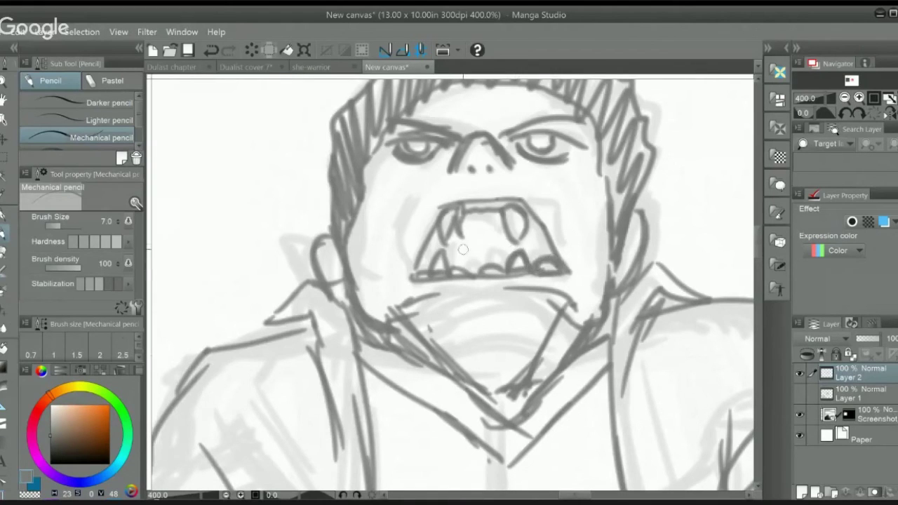
Step: Add cheek creases beside the mouth, a darker chin line and short contour strokes along the jaw
{"action": "mouse_move", "coordinate": [428, 241]}
{"action": "left_mouse_down"}
{"action": "mouse_move", "coordinate": [430, 223]}
{"action": "mouse_move", "coordinate": [411, 249]}
{"action": "left_mouse_up"}
{"action": "left_click_drag", "start_coordinate": [526, 180], "coordinate": [561, 226]}
{"action": "mouse_move", "coordinate": [416, 308]}
{"action": "left_mouse_down"}
{"action": "mouse_move", "coordinate": [471, 295]}
{"action": "mouse_move", "coordinate": [430, 307]}
{"action": "left_mouse_up"}
{"action": "left_click_drag", "start_coordinate": [361, 253], "coordinate": [363, 278]}
{"action": "left_click_drag", "start_coordinate": [372, 282], "coordinate": [396, 300]}
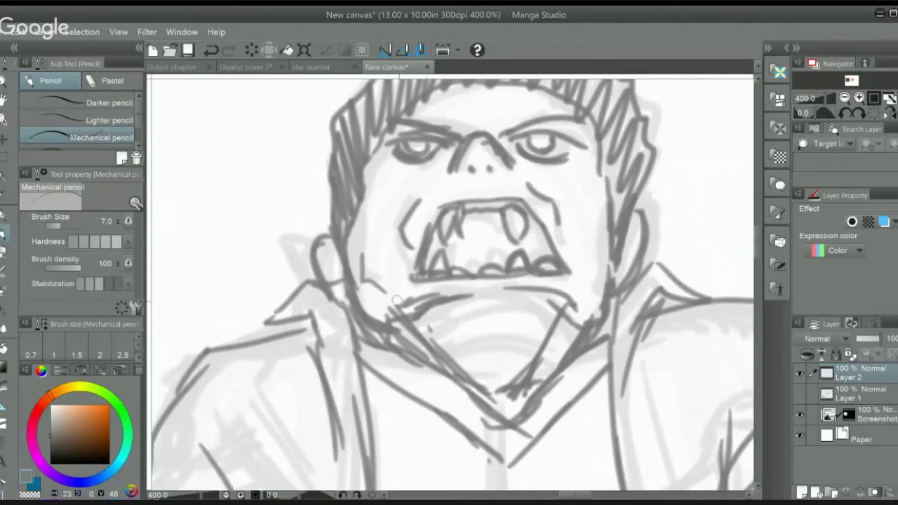
{"action": "left_click_drag", "start_coordinate": [600, 256], "coordinate": [580, 300]}
Step: Compare the whole figure and mark narrower jaw contours inside both sides of the face
{"action": "scroll", "coordinate": [569, 230], "scroll_direction": "down", "scroll_amount": 4}
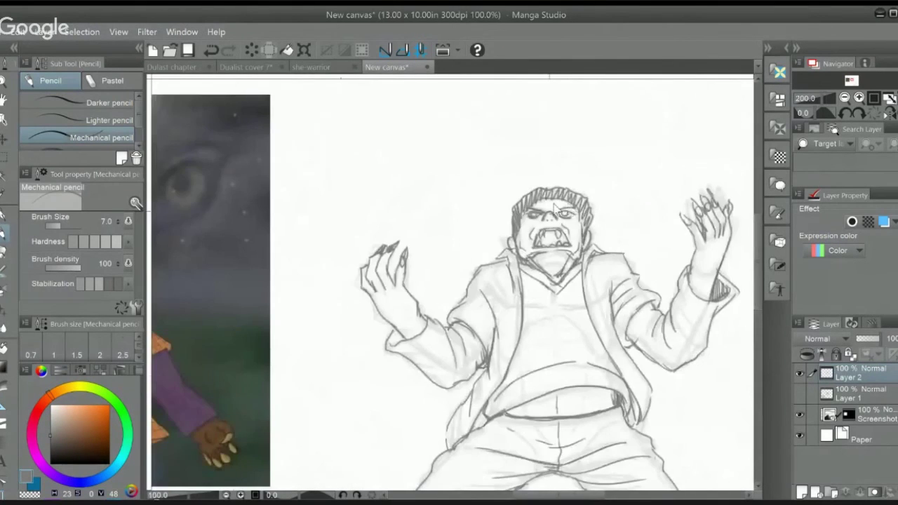
{"action": "scroll", "coordinate": [570, 217], "scroll_direction": "down", "scroll_amount": 2}
{"action": "left_click_drag", "start_coordinate": [617, 277], "coordinate": [487, 230]}
{"action": "scroll", "coordinate": [485, 231], "scroll_direction": "up", "scroll_amount": 4}
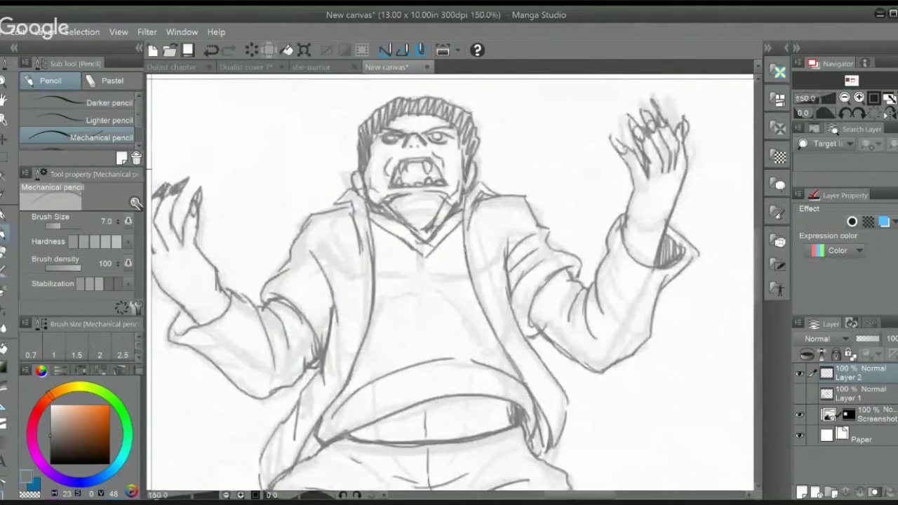
{"action": "left_click_drag", "start_coordinate": [364, 172], "coordinate": [378, 204]}
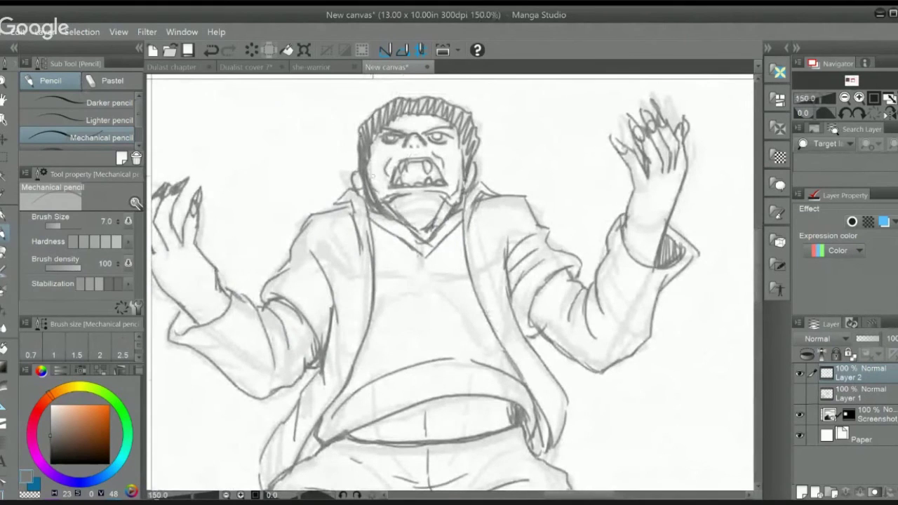
{"action": "left_click_drag", "start_coordinate": [462, 144], "coordinate": [439, 216]}
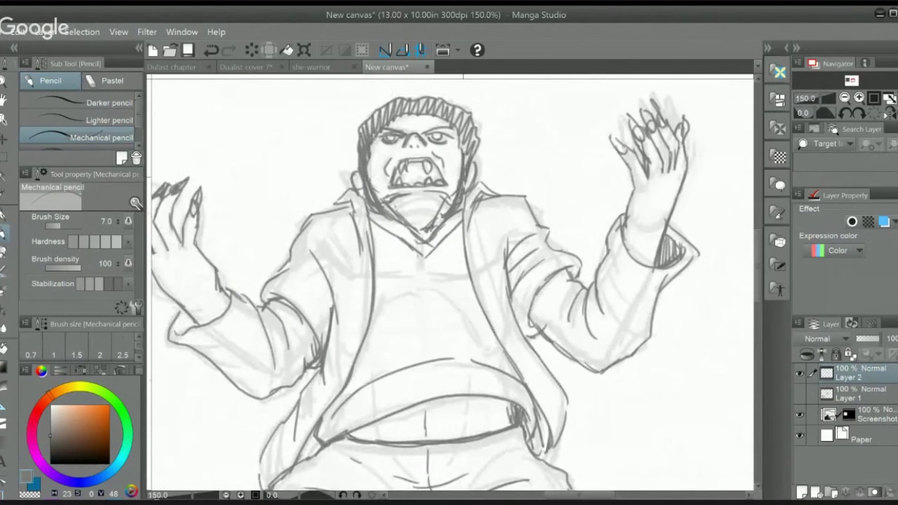
Step: Erase the inked head, including the hair, ears, facial features and neck lines
{"action": "key", "text": "bracketleft"}
{"action": "key", "text": "bracketleft"}
{"action": "key", "text": "bracketleft"}
{"action": "key", "text": "bracketleft"}
{"action": "key", "text": "bracketleft"}
{"action": "mouse_move", "coordinate": [410, 129]}
{"action": "left_mouse_down"}
{"action": "mouse_move", "coordinate": [441, 158]}
{"action": "mouse_move", "coordinate": [415, 122]}
{"action": "mouse_move", "coordinate": [521, 54]}
{"action": "mouse_move", "coordinate": [423, 178]}
{"action": "left_mouse_up"}
Step: Sketch a smaller, narrower oval head with a hairline and tapering jaw above the V-neck
{"action": "left_click_drag", "start_coordinate": [390, 252], "coordinate": [418, 279]}
{"action": "mouse_move", "coordinate": [383, 236]}
{"action": "left_mouse_down"}
{"action": "mouse_move", "coordinate": [421, 182]}
{"action": "mouse_move", "coordinate": [457, 215]}
{"action": "left_mouse_up"}
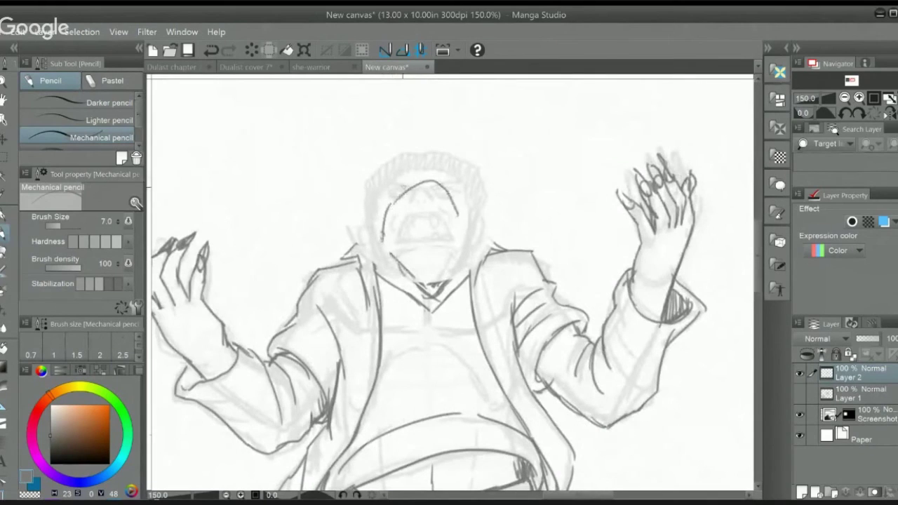
{"action": "mouse_move", "coordinate": [388, 202]}
{"action": "left_mouse_down"}
{"action": "mouse_move", "coordinate": [445, 175]}
{"action": "mouse_move", "coordinate": [423, 166]}
{"action": "mouse_move", "coordinate": [381, 221]}
{"action": "mouse_move", "coordinate": [383, 244]}
{"action": "mouse_move", "coordinate": [458, 200]}
{"action": "mouse_move", "coordinate": [449, 243]}
{"action": "left_mouse_up"}
{"action": "left_click_drag", "start_coordinate": [384, 225], "coordinate": [409, 268]}
{"action": "left_click_drag", "start_coordinate": [454, 239], "coordinate": [438, 278]}
Step: Redraw the raised collar folds on both sides of the neck
{"action": "left_click_drag", "start_coordinate": [370, 246], "coordinate": [415, 285]}
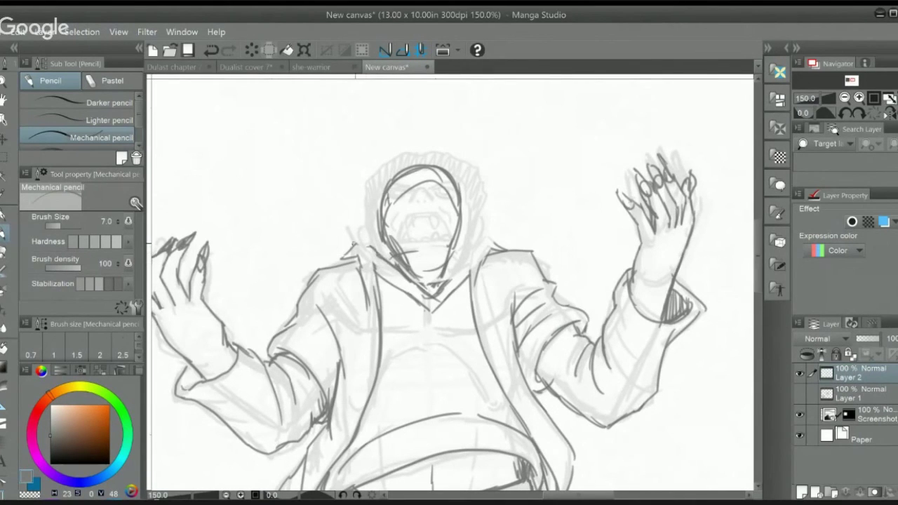
{"action": "left_click_drag", "start_coordinate": [452, 245], "coordinate": [496, 235]}
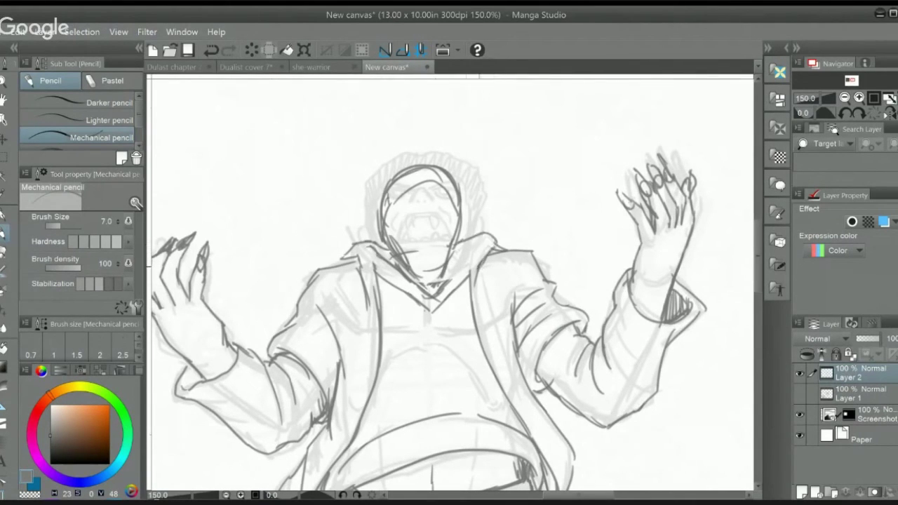
{"action": "left_click_drag", "start_coordinate": [466, 264], "coordinate": [451, 233]}
Step: Erase the small oval head outline above the collar
{"action": "scroll", "coordinate": [453, 226], "scroll_direction": "down", "scroll_amount": 1}
{"action": "scroll", "coordinate": [453, 226], "scroll_direction": "up", "scroll_amount": 1}
{"action": "scroll", "coordinate": [463, 175], "scroll_direction": "up", "scroll_amount": 1}
{"action": "left_click_drag", "start_coordinate": [422, 153], "coordinate": [402, 179]}
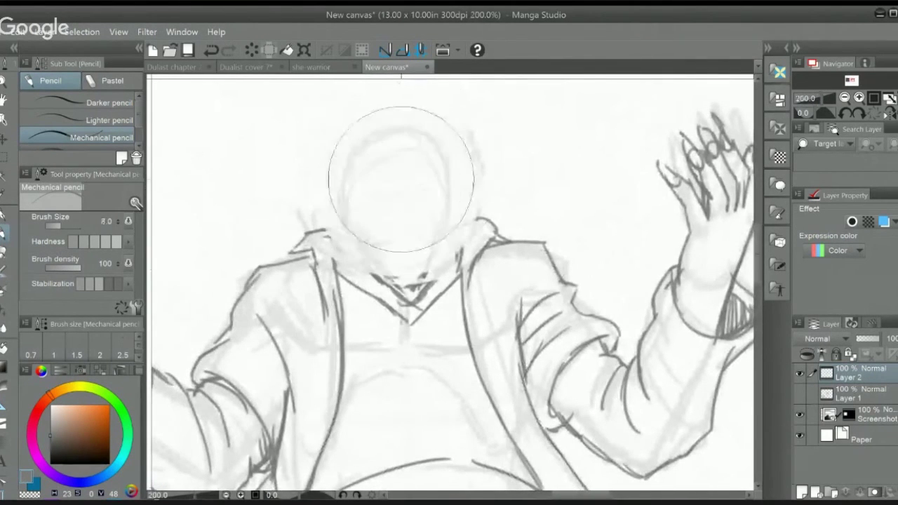
Step: Draw a new tilted-back head outline with a domed top and sides tapering to the jaw
{"action": "mouse_move", "coordinate": [333, 181]}
{"action": "left_mouse_down"}
{"action": "mouse_move", "coordinate": [345, 233]}
{"action": "mouse_move", "coordinate": [349, 139]}
{"action": "left_mouse_up"}
{"action": "left_click_drag", "start_coordinate": [358, 128], "coordinate": [406, 121]}
{"action": "left_click_drag", "start_coordinate": [419, 116], "coordinate": [451, 159]}
{"action": "mouse_move", "coordinate": [450, 219]}
{"action": "left_mouse_down"}
{"action": "mouse_move", "coordinate": [454, 180]}
{"action": "mouse_move", "coordinate": [372, 114]}
{"action": "mouse_move", "coordinate": [343, 141]}
{"action": "left_mouse_up"}
{"action": "mouse_move", "coordinate": [336, 167]}
{"action": "left_mouse_down"}
{"action": "mouse_move", "coordinate": [388, 112]}
{"action": "mouse_move", "coordinate": [455, 202]}
{"action": "mouse_move", "coordinate": [432, 248]}
{"action": "left_mouse_up"}
{"action": "left_click_drag", "start_coordinate": [347, 209], "coordinate": [366, 250]}
Step: Draw the curved contour line inside the top of the head, replacing its first stroke
{"action": "left_click_drag", "start_coordinate": [345, 170], "coordinate": [447, 168]}
{"action": "key", "text": "ctrl+z"}
{"action": "mouse_move", "coordinate": [348, 168]}
{"action": "left_mouse_down"}
{"action": "mouse_move", "coordinate": [425, 130]}
{"action": "mouse_move", "coordinate": [446, 170]}
{"action": "left_mouse_up"}
{"action": "left_click_drag", "start_coordinate": [400, 129], "coordinate": [350, 185]}
Step: Draw the arched open mouth high on the tilted face with its upper teeth and lower edge, redoing one stroke
{"action": "mouse_move", "coordinate": [373, 168]}
{"action": "left_mouse_down"}
{"action": "mouse_move", "coordinate": [377, 159]}
{"action": "mouse_move", "coordinate": [424, 155]}
{"action": "mouse_move", "coordinate": [422, 163]}
{"action": "left_mouse_up"}
{"action": "mouse_move", "coordinate": [372, 186]}
{"action": "left_mouse_down"}
{"action": "mouse_move", "coordinate": [432, 184]}
{"action": "mouse_move", "coordinate": [369, 182]}
{"action": "left_mouse_up"}
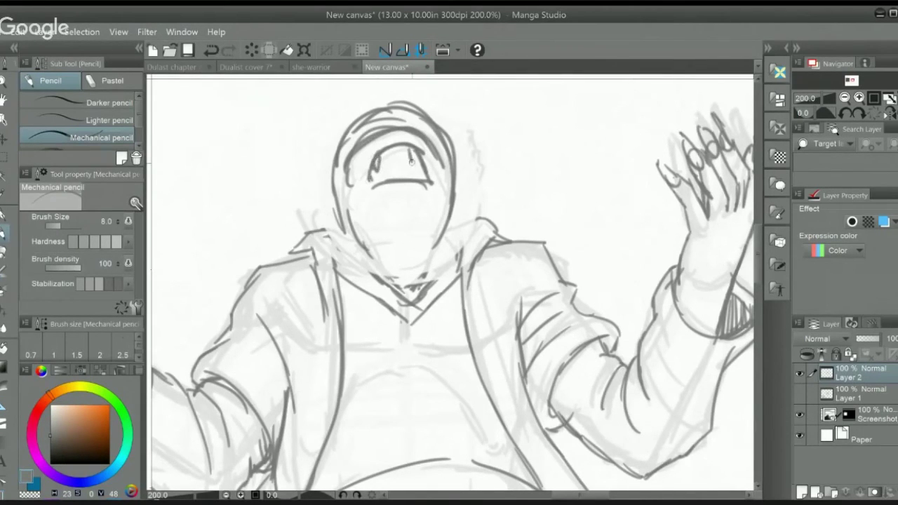
{"action": "key", "text": "ctrl+z"}
{"action": "left_click_drag", "start_coordinate": [385, 156], "coordinate": [419, 155]}
{"action": "left_click_drag", "start_coordinate": [375, 180], "coordinate": [419, 175]}
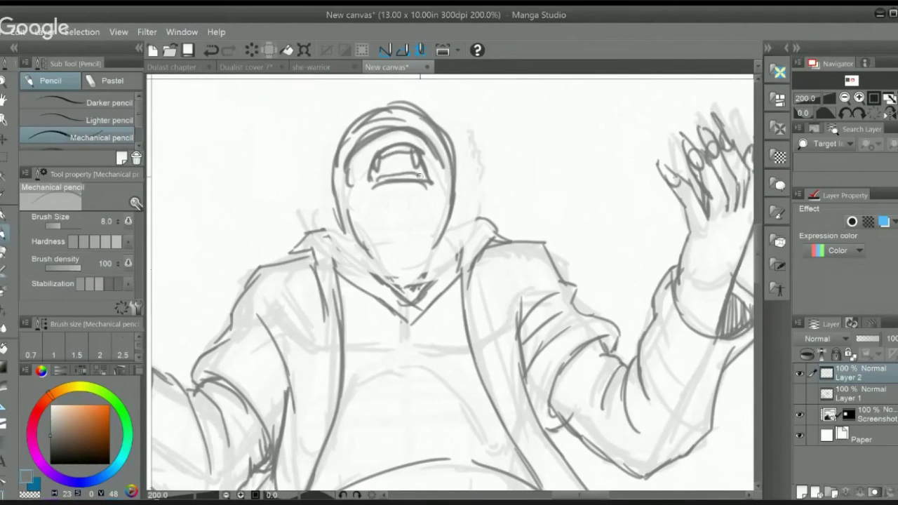
Step: Draw the rounded underside of the jaw below the mouth and the neck lines converging into the V of the collar
{"action": "left_click_drag", "start_coordinate": [366, 234], "coordinate": [389, 197]}
{"action": "left_click_drag", "start_coordinate": [421, 198], "coordinate": [437, 240]}
{"action": "left_click_drag", "start_coordinate": [423, 202], "coordinate": [435, 253]}
{"action": "mouse_move", "coordinate": [353, 245]}
{"action": "left_mouse_down"}
{"action": "mouse_move", "coordinate": [404, 292]}
{"action": "mouse_move", "coordinate": [377, 267]}
{"action": "left_mouse_up"}
{"action": "left_click_drag", "start_coordinate": [313, 233], "coordinate": [351, 226]}
{"action": "mouse_move", "coordinate": [443, 224]}
{"action": "left_mouse_down"}
{"action": "mouse_move", "coordinate": [487, 226]}
{"action": "mouse_move", "coordinate": [456, 269]}
{"action": "left_mouse_up"}
{"action": "left_click_drag", "start_coordinate": [458, 242], "coordinate": [430, 288]}
{"action": "left_click_drag", "start_coordinate": [456, 236], "coordinate": [425, 286]}
{"action": "left_click_drag", "start_coordinate": [357, 232], "coordinate": [401, 288]}
{"action": "left_click_drag", "start_coordinate": [379, 236], "coordinate": [411, 282]}
{"action": "mouse_move", "coordinate": [438, 246]}
{"action": "left_mouse_down"}
{"action": "mouse_move", "coordinate": [419, 287]}
{"action": "mouse_move", "coordinate": [455, 284]}
{"action": "left_mouse_up"}
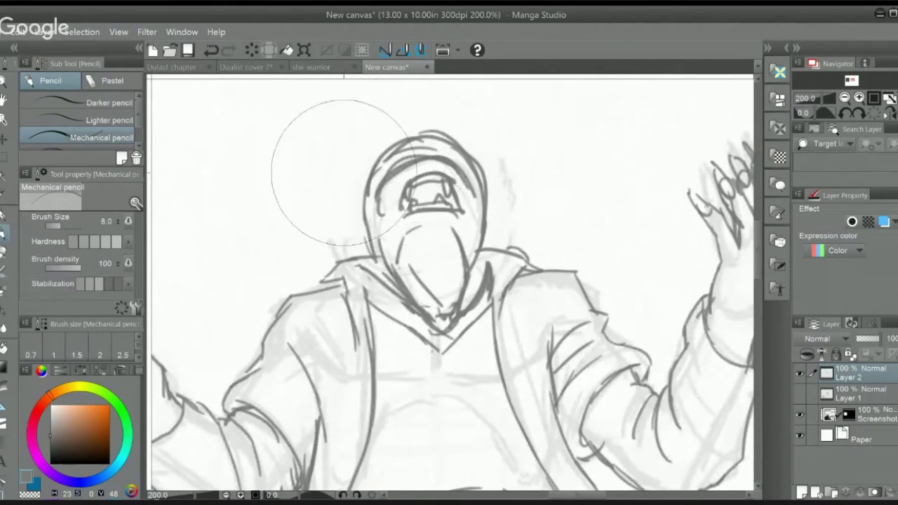
Step: Erase the heavy crown and inner contour lines, and redraw the tilted head with an ear on each side and short hair
{"action": "mouse_move", "coordinate": [320, 170]}
{"action": "left_mouse_down"}
{"action": "mouse_move", "coordinate": [411, 98]}
{"action": "mouse_move", "coordinate": [508, 174]}
{"action": "left_mouse_up"}
{"action": "mouse_move", "coordinate": [366, 204]}
{"action": "left_mouse_down"}
{"action": "mouse_move", "coordinate": [391, 221]}
{"action": "mouse_move", "coordinate": [400, 270]}
{"action": "left_mouse_up"}
{"action": "left_click_drag", "start_coordinate": [382, 237], "coordinate": [396, 258]}
{"action": "mouse_move", "coordinate": [508, 230]}
{"action": "left_mouse_down"}
{"action": "mouse_move", "coordinate": [518, 258]}
{"action": "mouse_move", "coordinate": [502, 265]}
{"action": "left_mouse_up"}
{"action": "mouse_move", "coordinate": [400, 234]}
{"action": "left_mouse_down"}
{"action": "mouse_move", "coordinate": [391, 193]}
{"action": "mouse_move", "coordinate": [441, 156]}
{"action": "mouse_move", "coordinate": [497, 179]}
{"action": "mouse_move", "coordinate": [512, 238]}
{"action": "left_mouse_up"}
{"action": "mouse_move", "coordinate": [393, 184]}
{"action": "left_mouse_down"}
{"action": "mouse_move", "coordinate": [413, 156]}
{"action": "mouse_move", "coordinate": [490, 149]}
{"action": "mouse_move", "coordinate": [505, 179]}
{"action": "mouse_move", "coordinate": [435, 147]}
{"action": "mouse_move", "coordinate": [502, 168]}
{"action": "mouse_move", "coordinate": [509, 200]}
{"action": "mouse_move", "coordinate": [432, 144]}
{"action": "left_mouse_up"}
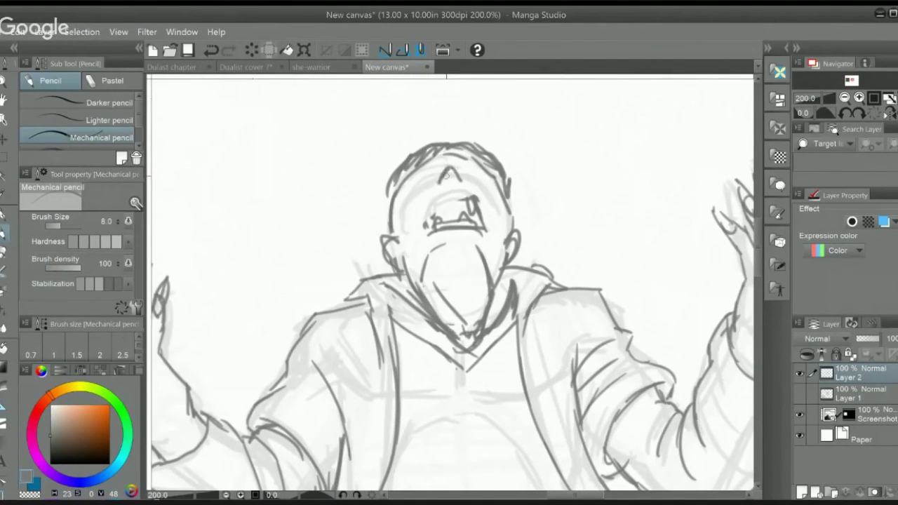
Step: Redraw the open mouth with fangs and add the upturned eyes on both sides of the nose
{"action": "left_click_drag", "start_coordinate": [425, 227], "coordinate": [460, 193]}
{"action": "left_click_drag", "start_coordinate": [431, 205], "coordinate": [465, 202]}
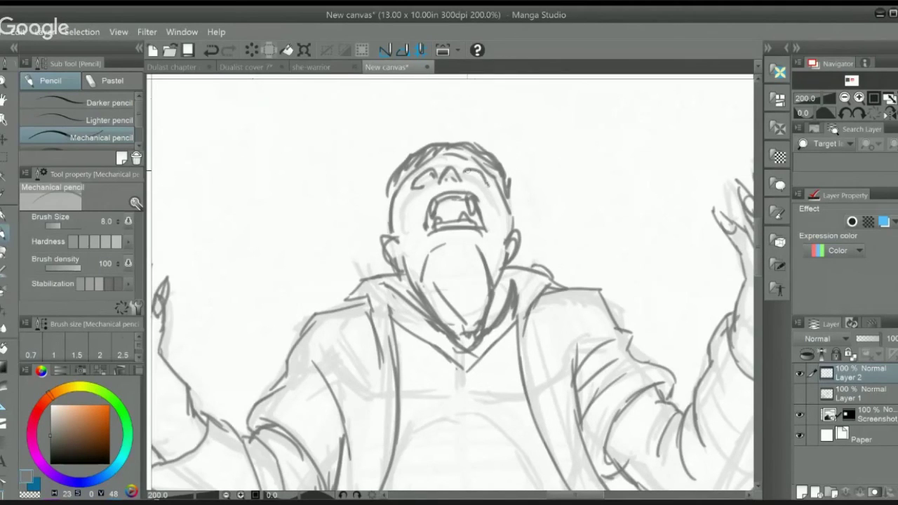
{"action": "mouse_move", "coordinate": [466, 179]}
{"action": "left_mouse_down"}
{"action": "mouse_move", "coordinate": [486, 185]}
{"action": "mouse_move", "coordinate": [483, 177]}
{"action": "left_mouse_up"}
{"action": "mouse_move", "coordinate": [418, 184]}
{"action": "left_mouse_down"}
{"action": "mouse_move", "coordinate": [431, 164]}
{"action": "mouse_move", "coordinate": [484, 166]}
{"action": "left_mouse_up"}
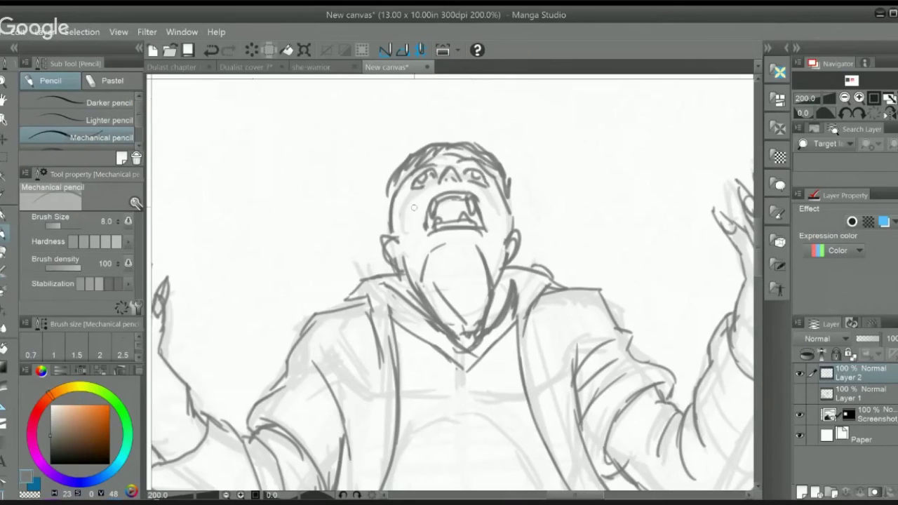
Step: Add creases beside the mouth and refine the hair, ear and side contours of the head
{"action": "left_click_drag", "start_coordinate": [426, 195], "coordinate": [419, 207]}
{"action": "left_click_drag", "start_coordinate": [478, 190], "coordinate": [487, 204]}
{"action": "left_click_drag", "start_coordinate": [415, 228], "coordinate": [417, 243]}
{"action": "mouse_move", "coordinate": [388, 189]}
{"action": "left_mouse_down"}
{"action": "mouse_move", "coordinate": [388, 227]}
{"action": "mouse_move", "coordinate": [384, 193]}
{"action": "mouse_move", "coordinate": [401, 171]}
{"action": "left_mouse_up"}
{"action": "left_click_drag", "start_coordinate": [379, 220], "coordinate": [389, 235]}
{"action": "mouse_move", "coordinate": [447, 141]}
{"action": "left_mouse_down"}
{"action": "mouse_move", "coordinate": [495, 171]}
{"action": "mouse_move", "coordinate": [519, 226]}
{"action": "left_mouse_up"}
Step: Examine the whole kneeling figure beside the original illustration, comparing pose and head proportions
{"action": "key", "text": "ctrl+minus"}
{"action": "key", "text": "ctrl+minus"}
{"action": "key", "text": "ctrl+minus"}
{"action": "key", "text": "ctrl+minus"}
{"action": "mouse_move", "coordinate": [437, 397]}
{"action": "left_mouse_down"}
{"action": "mouse_move", "coordinate": [521, 330]}
{"action": "mouse_move", "coordinate": [502, 332]}
{"action": "left_mouse_up"}
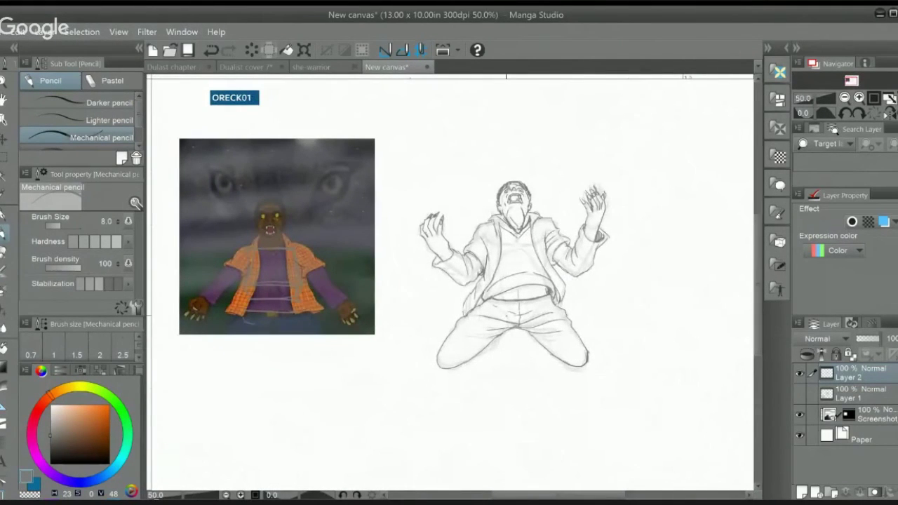
{"action": "scroll", "coordinate": [475, 259], "scroll_direction": "up", "scroll_amount": 1}
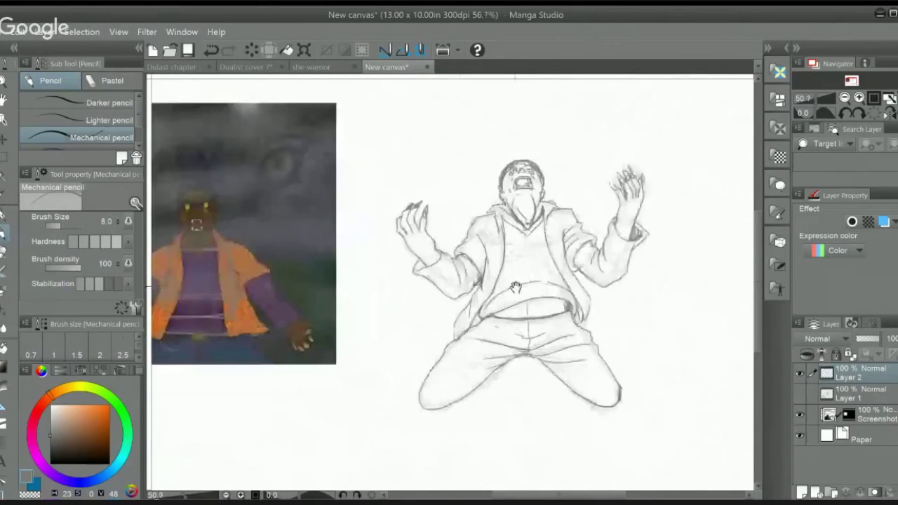
{"action": "scroll", "coordinate": [512, 267], "scroll_direction": "down", "scroll_amount": 1}
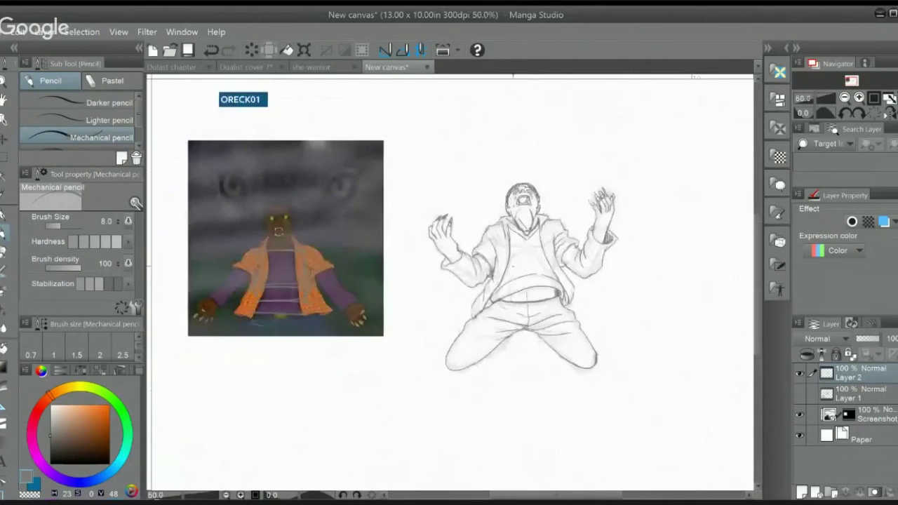